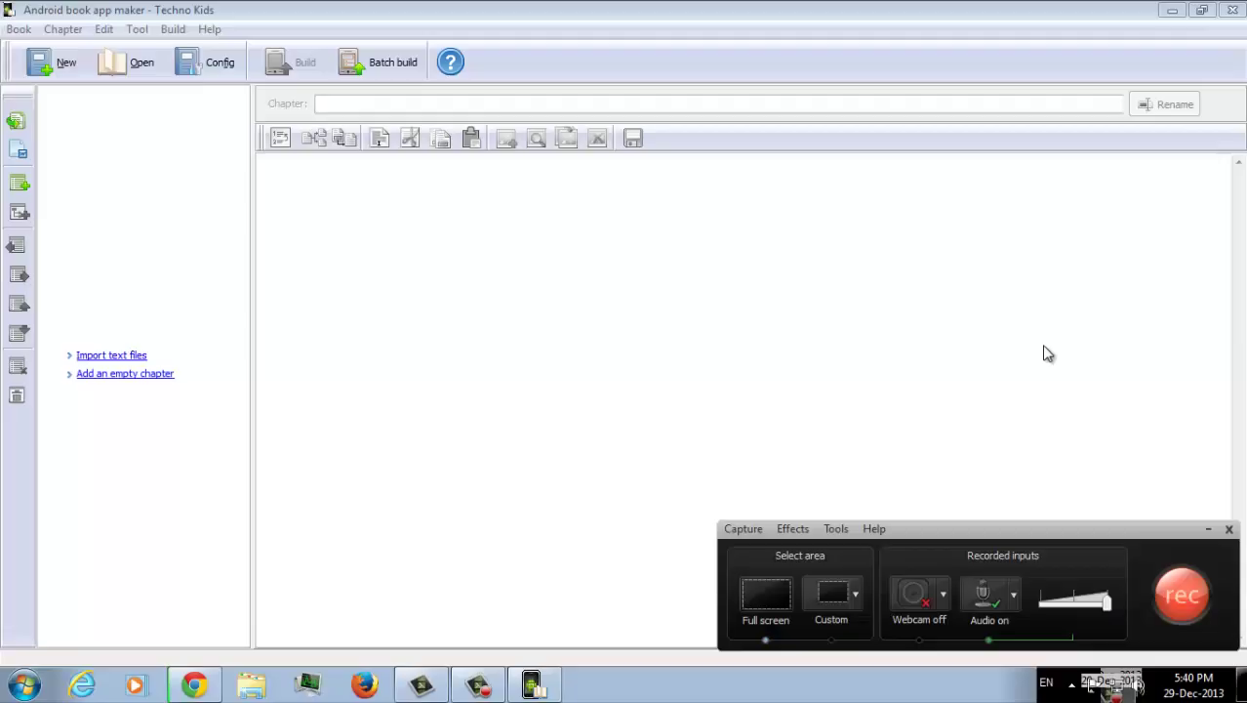
# Start a new book named Techno Kids and fill in the author's name
pyautogui.press('F9')
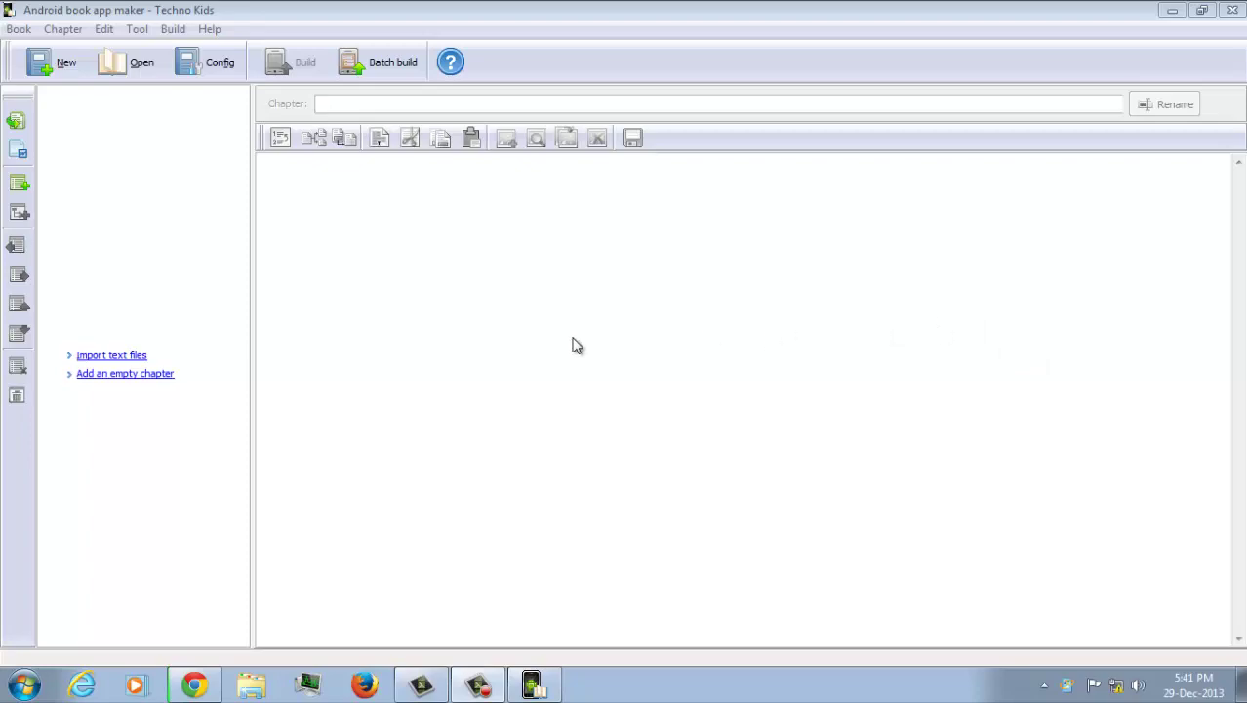
pyautogui.click(58, 75)
pyautogui.click(411, 239)
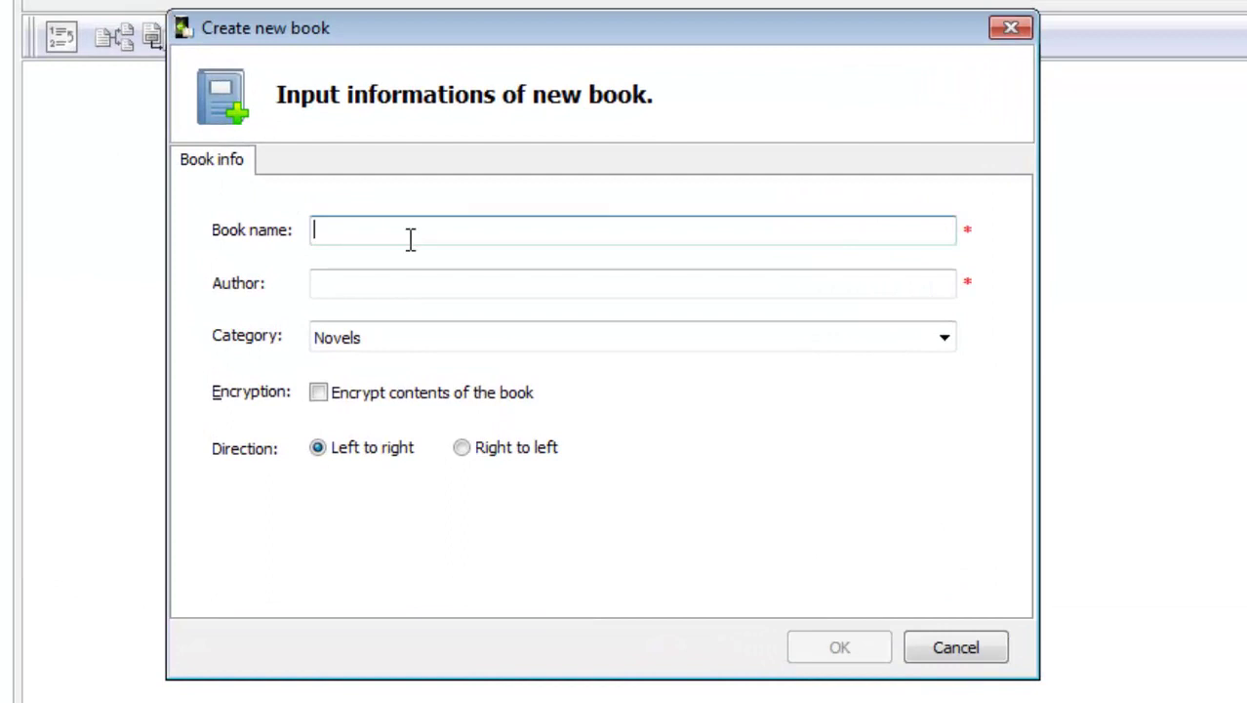
pyautogui.write('Techno Kids')
pyautogui.click(435, 286)
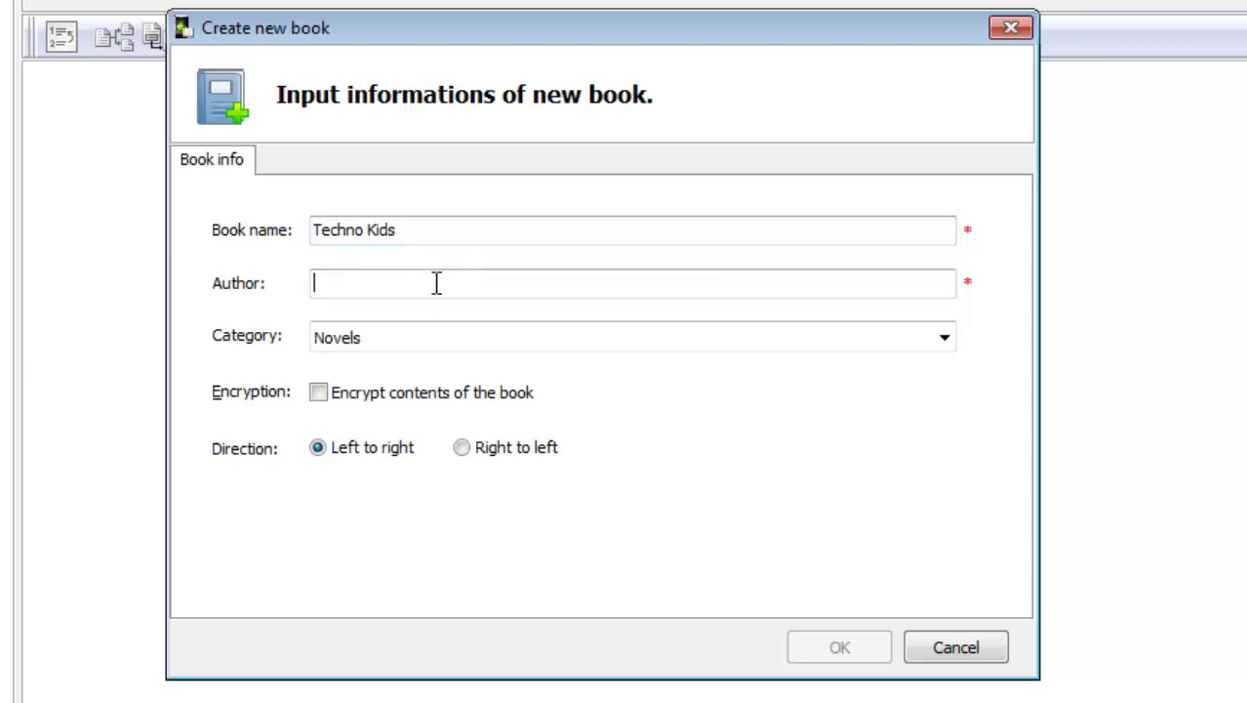
pyautogui.write('Advait MAindalkar')
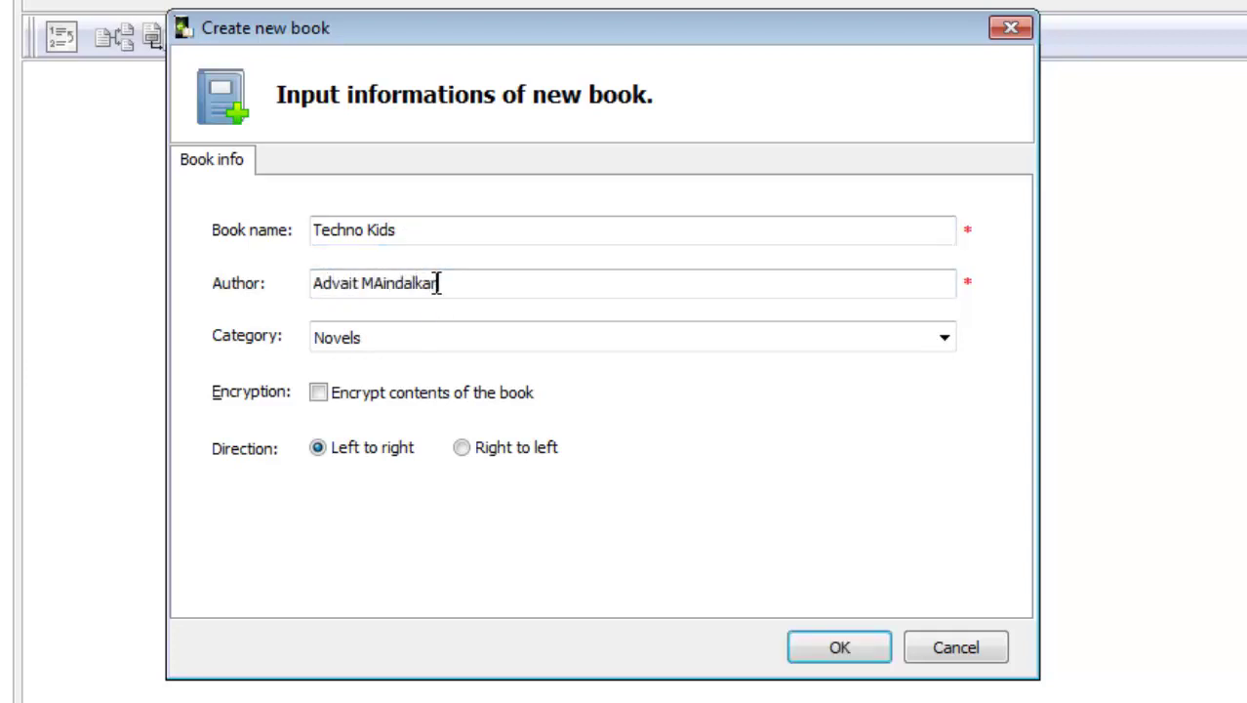
pyautogui.click(383, 284)
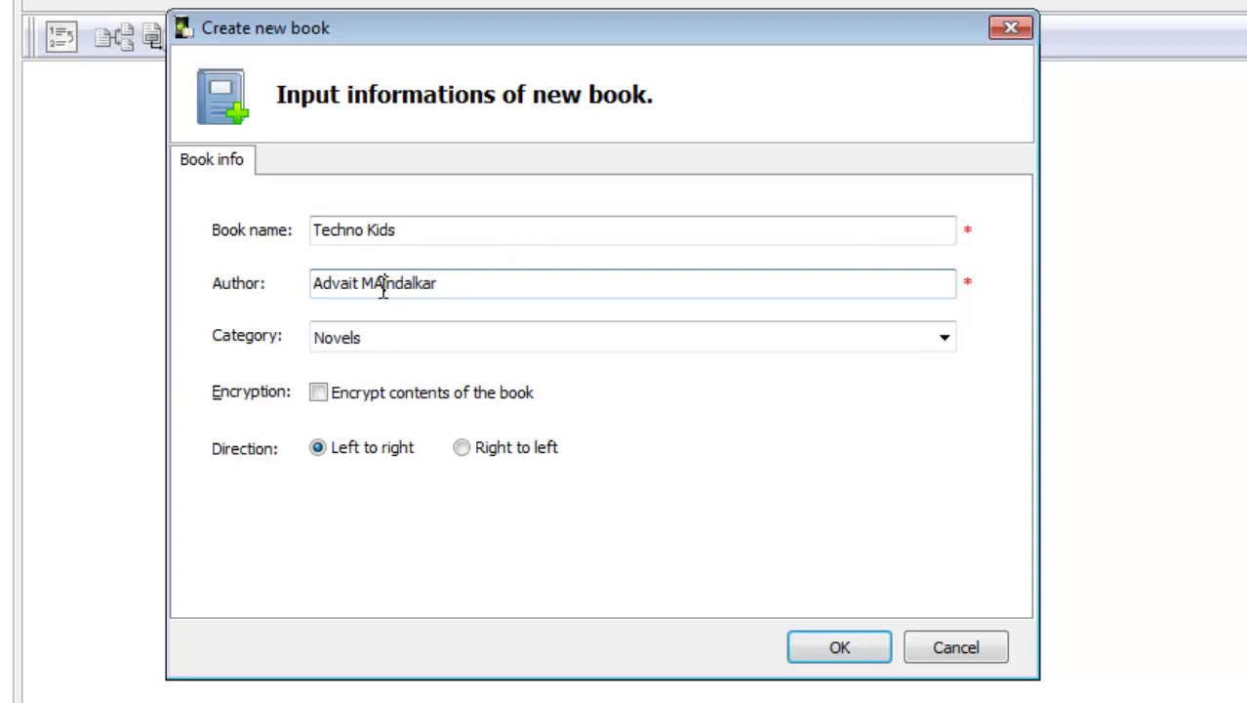
pyautogui.press('BackSpace')
pyautogui.write('ai')
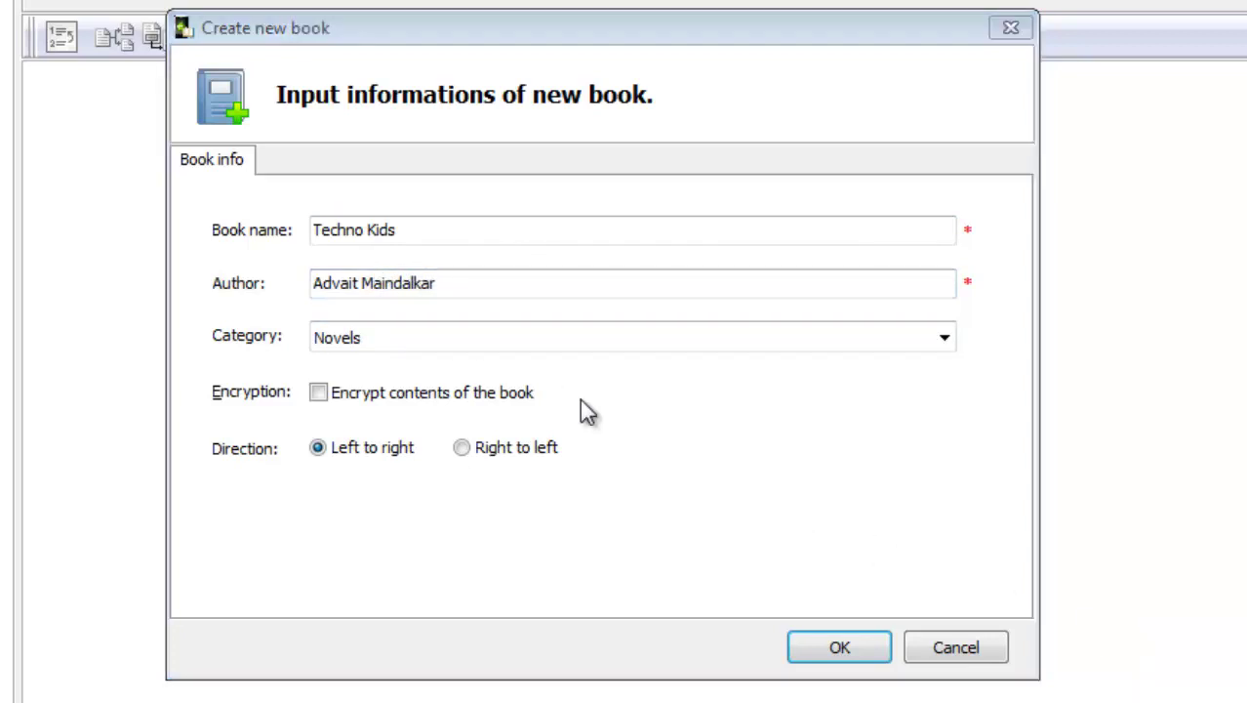
# Choose science fiction as the book's category
pyautogui.click(944, 337)
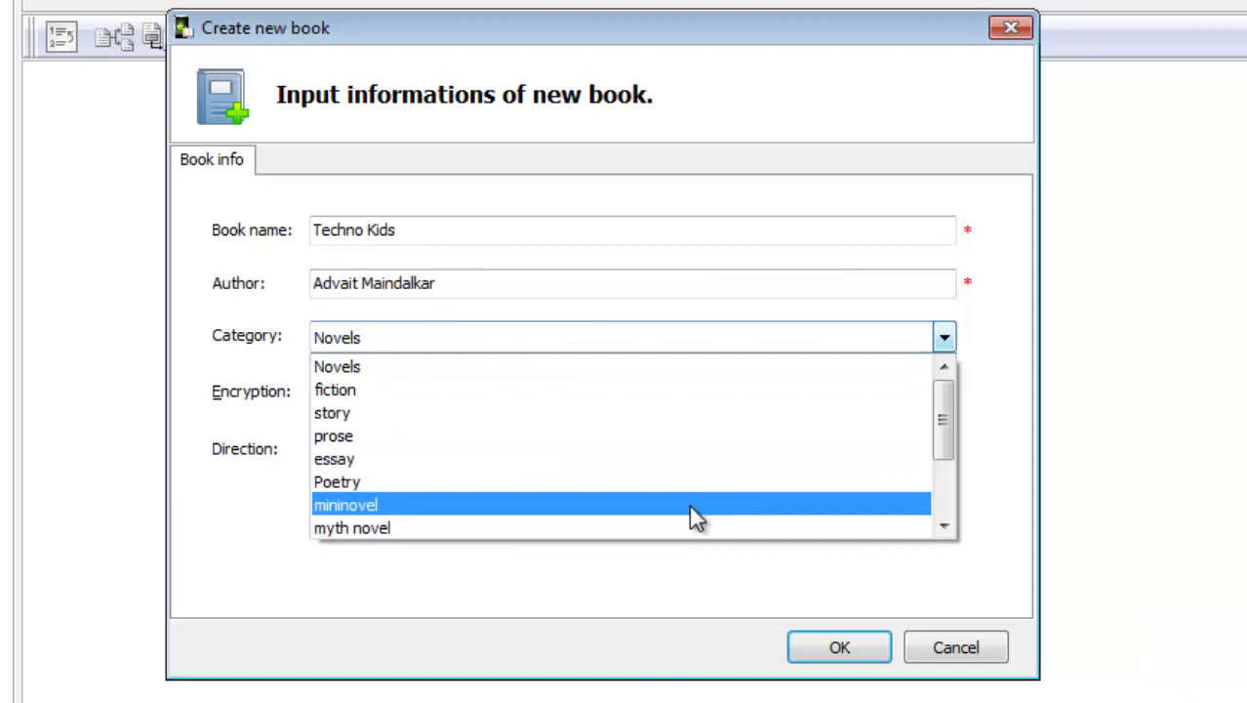
pyautogui.scroll(-2, 684, 507)
pyautogui.scroll(-1, 635, 488)
pyautogui.click(566, 438)
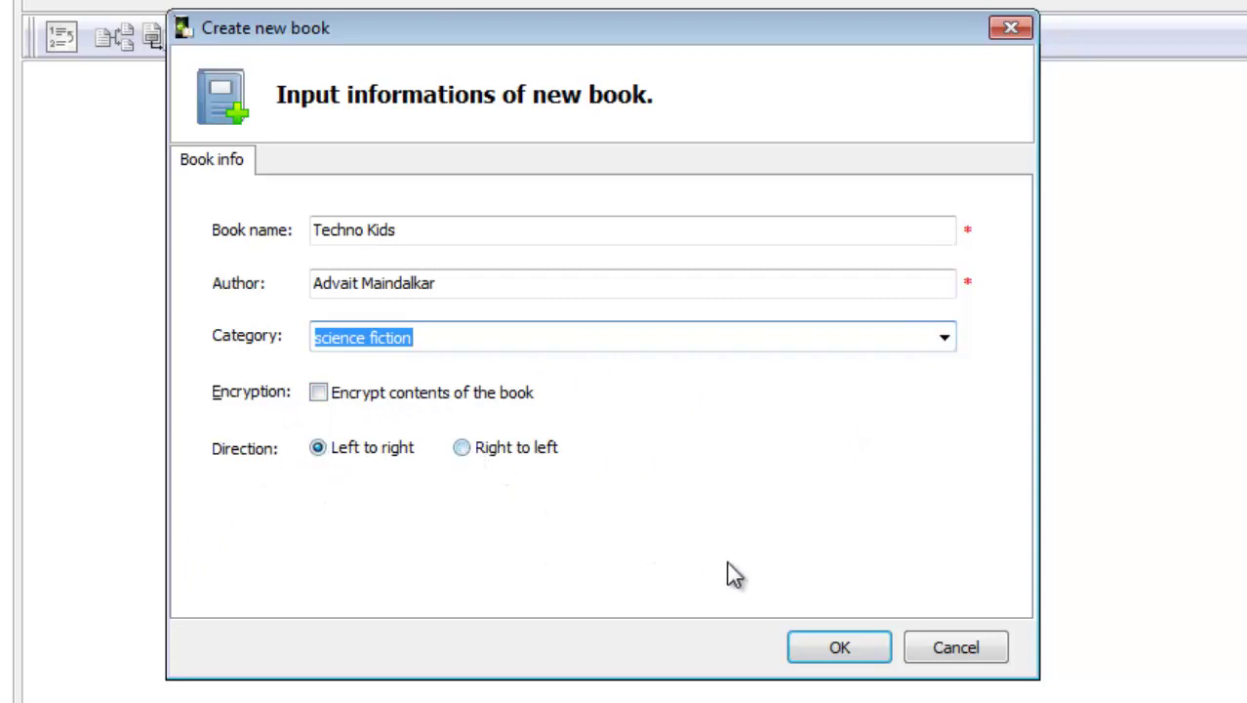
# Create the book, renaming it Techno Kids 2 after the duplicate-name warning
pyautogui.click(838, 652)
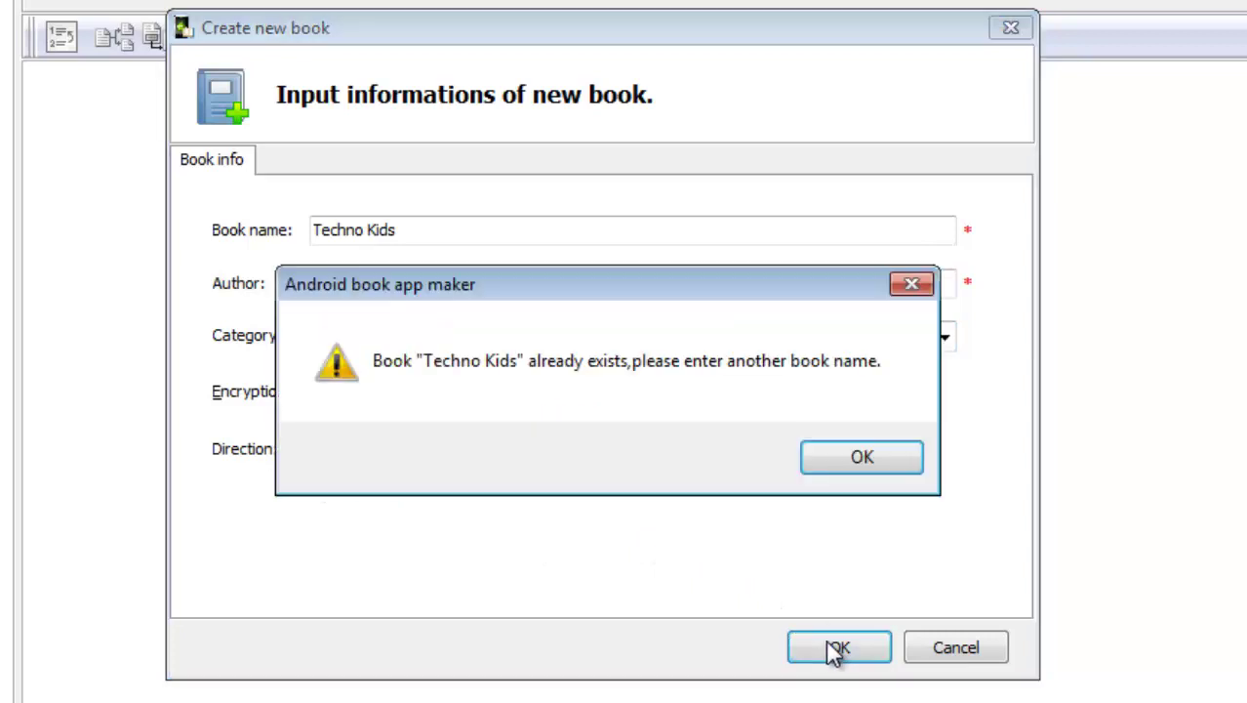
pyautogui.click(846, 465)
pyautogui.click(456, 236)
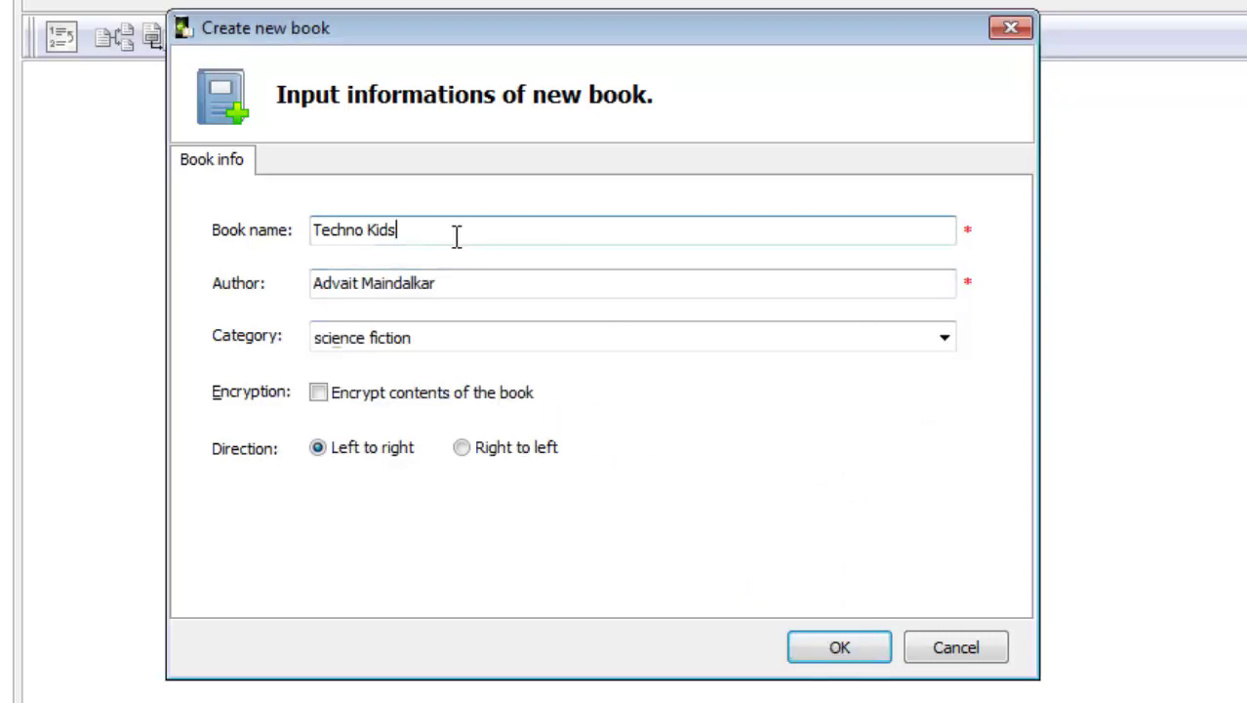
pyautogui.write('2')
pyautogui.press('Return')
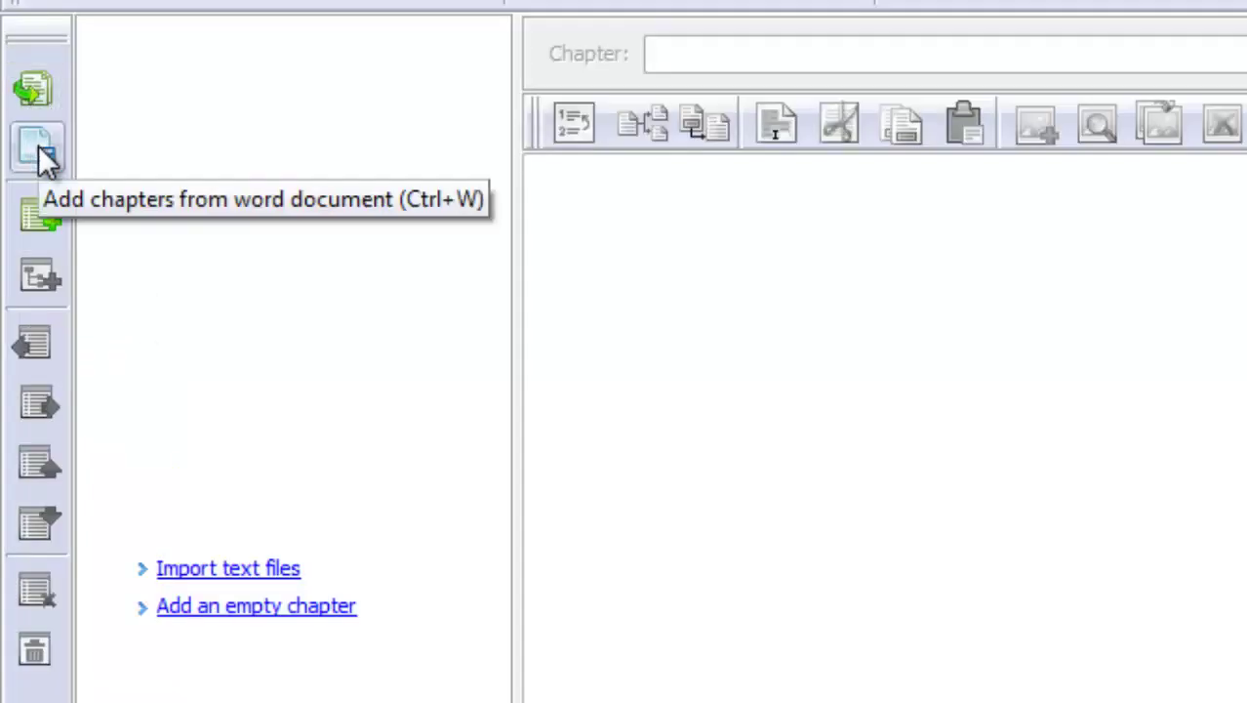
# Import Chapter 1 : XLCEO from the Word file C1 - XLCEO.docx
pyautogui.click(44, 156)
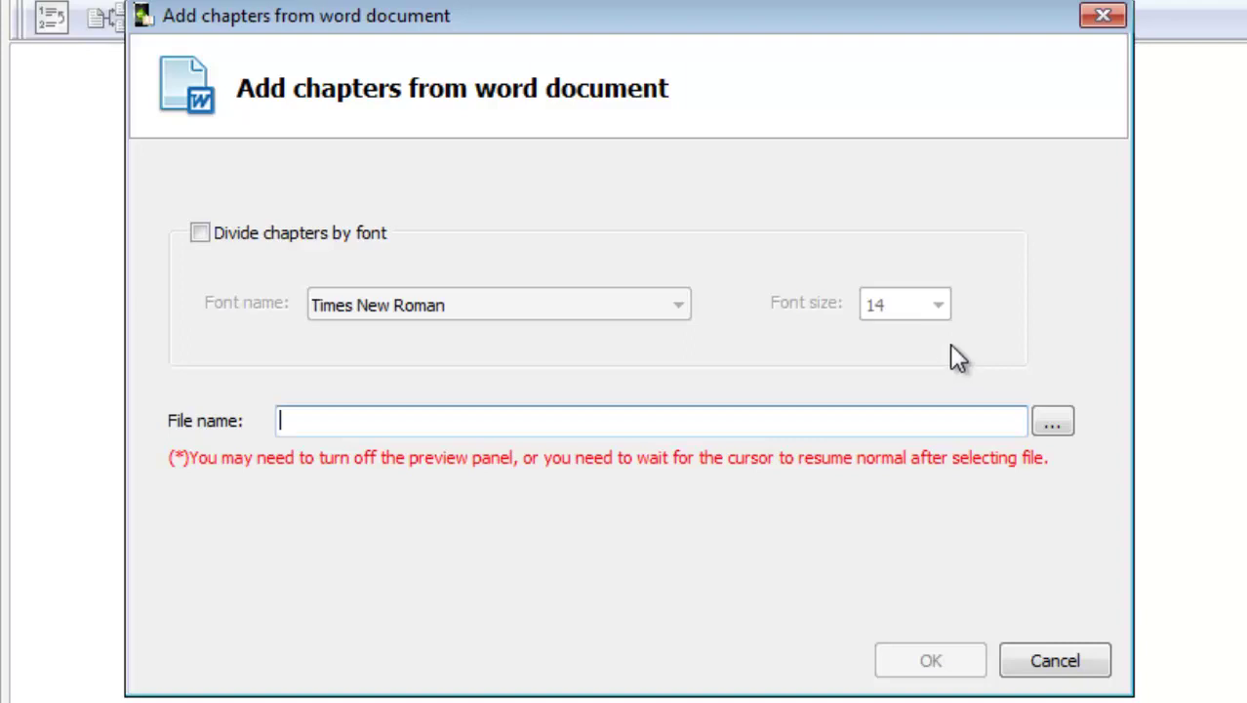
pyautogui.click(1066, 430)
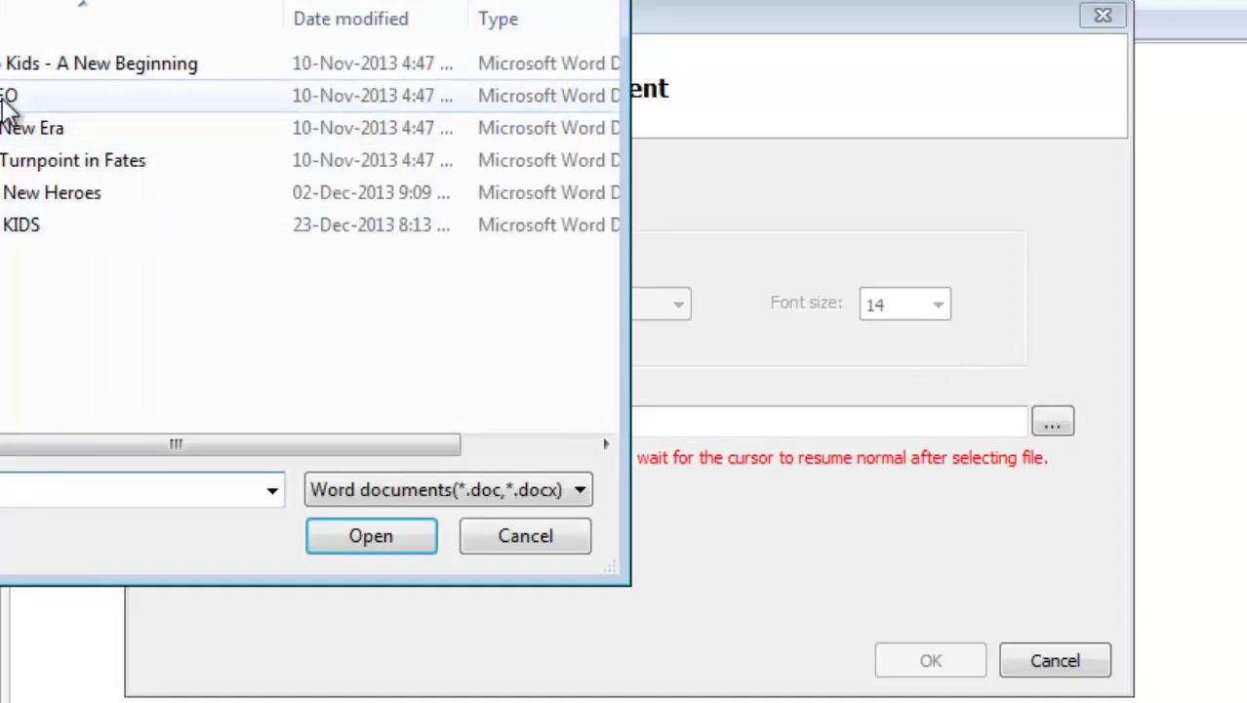
pyautogui.click(5, 95)
pyautogui.click(367, 535)
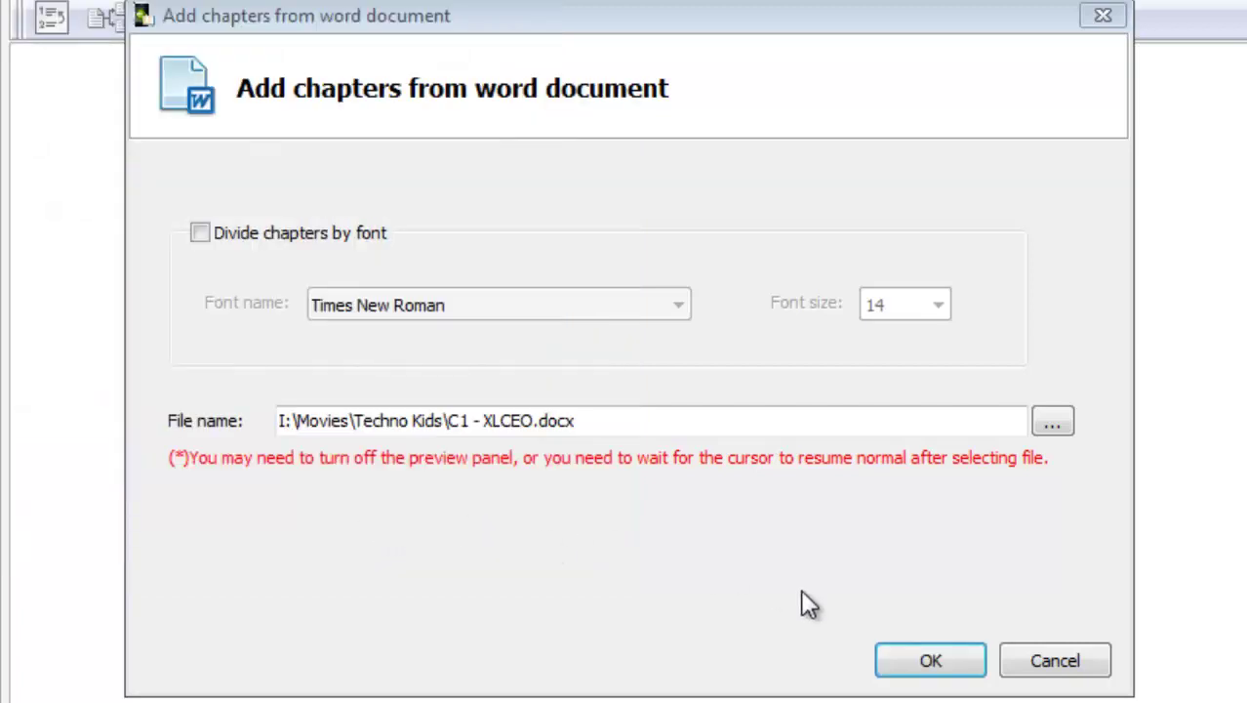
pyautogui.click(935, 666)
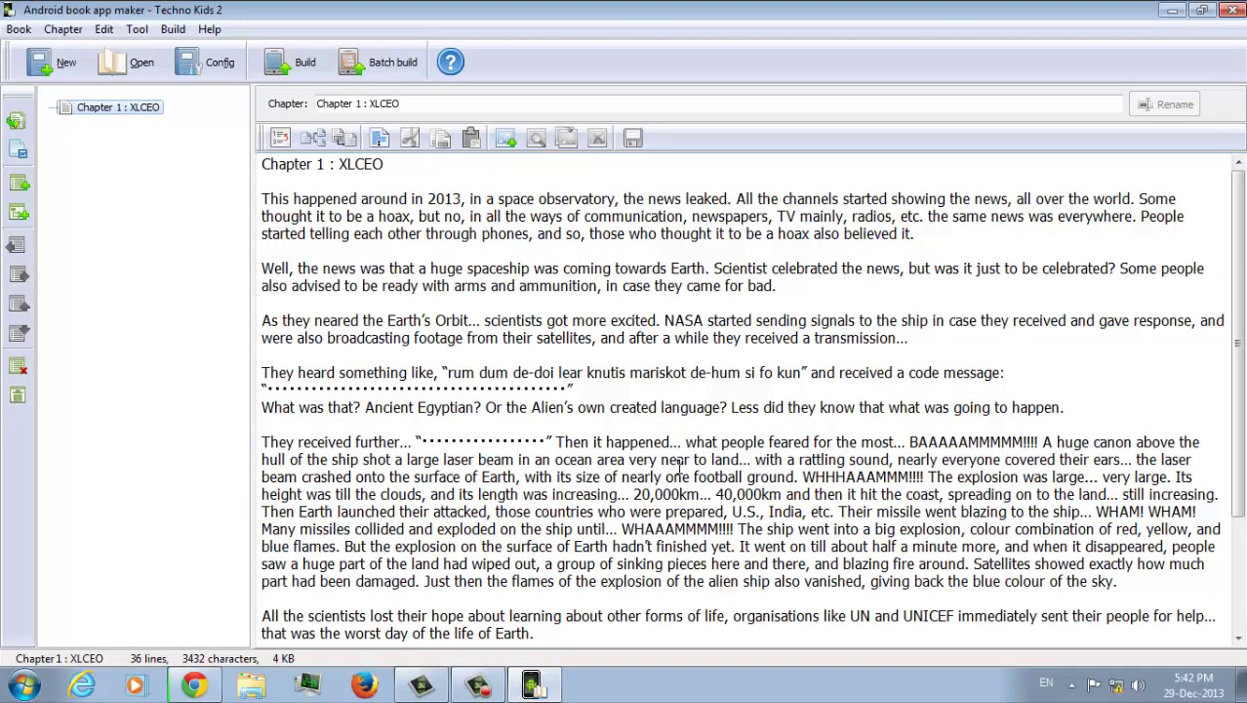
# Close the Chrome browser, confirming the quit despite the active download
pyautogui.click(194, 686)
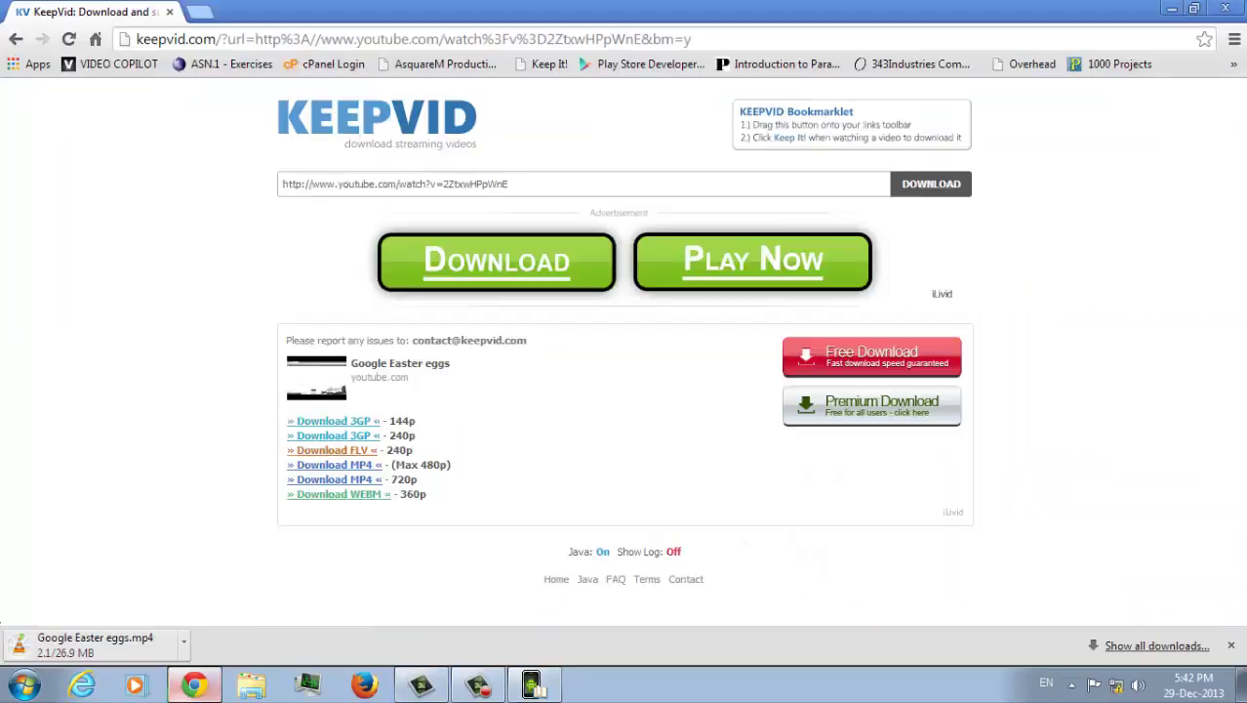
pyautogui.click(1223, 11)
pyautogui.click(650, 168)
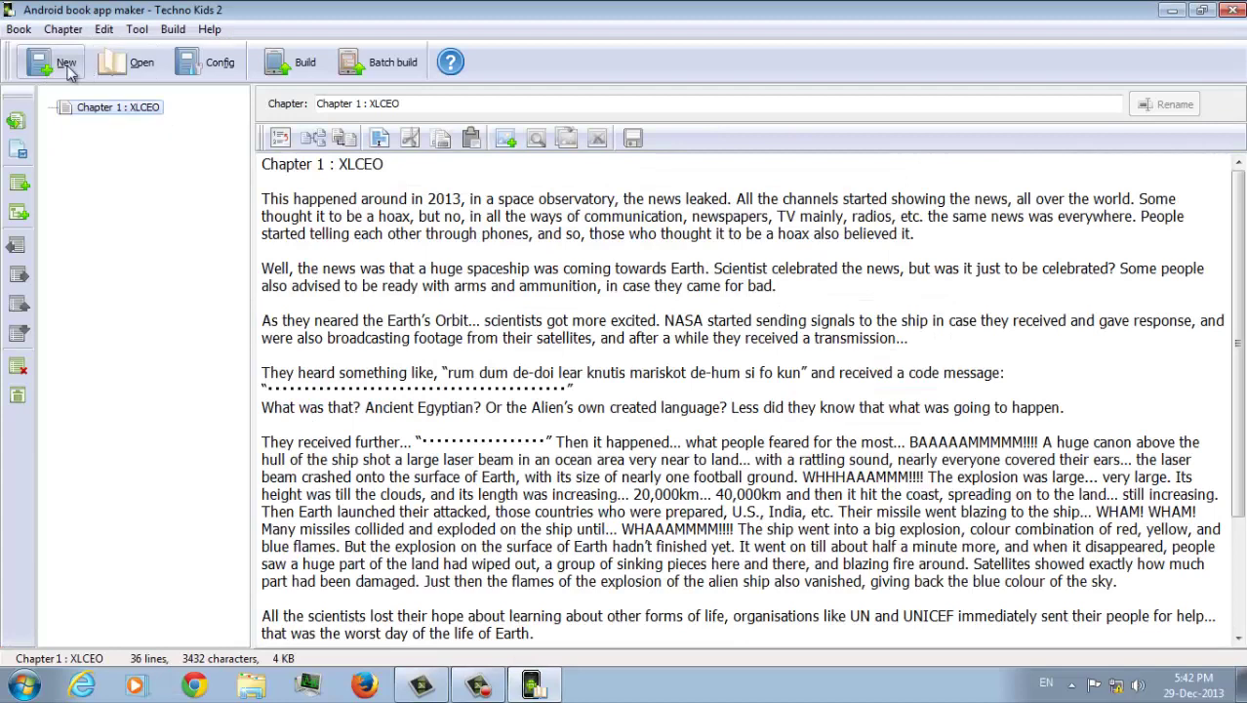
# Import the chapter The New Era from its C2 Word document
pyautogui.click(22, 148)
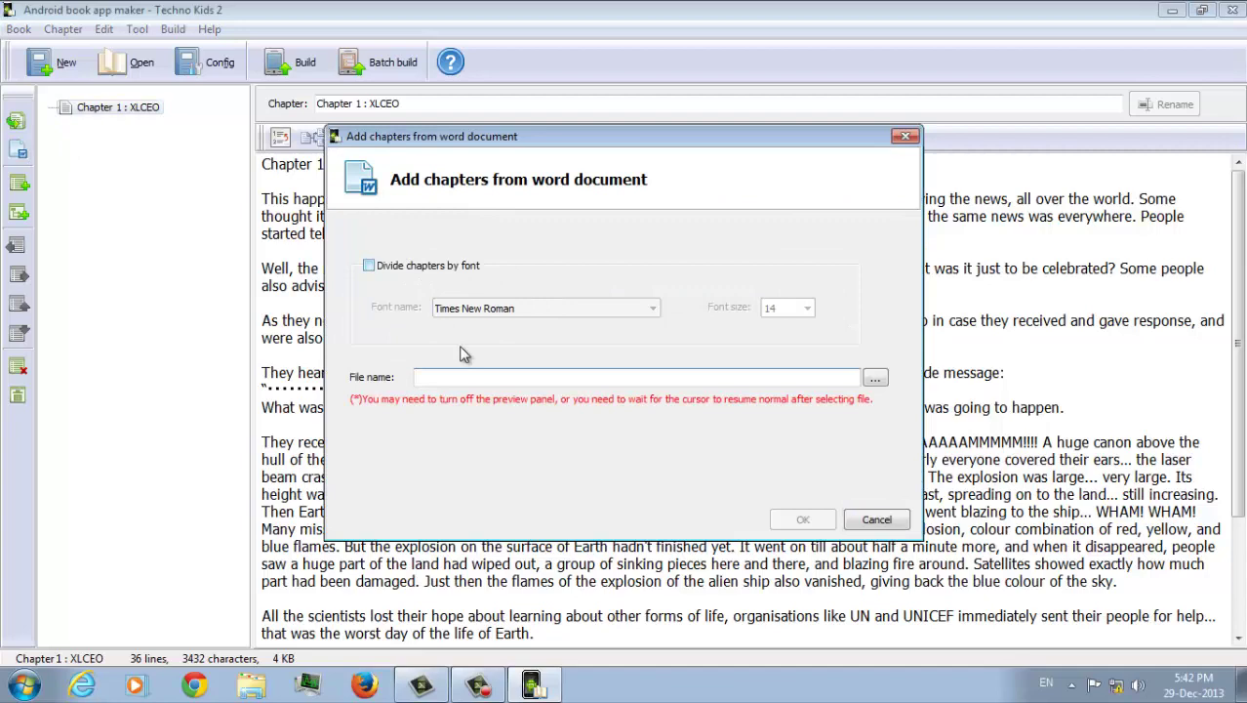
pyautogui.click(875, 378)
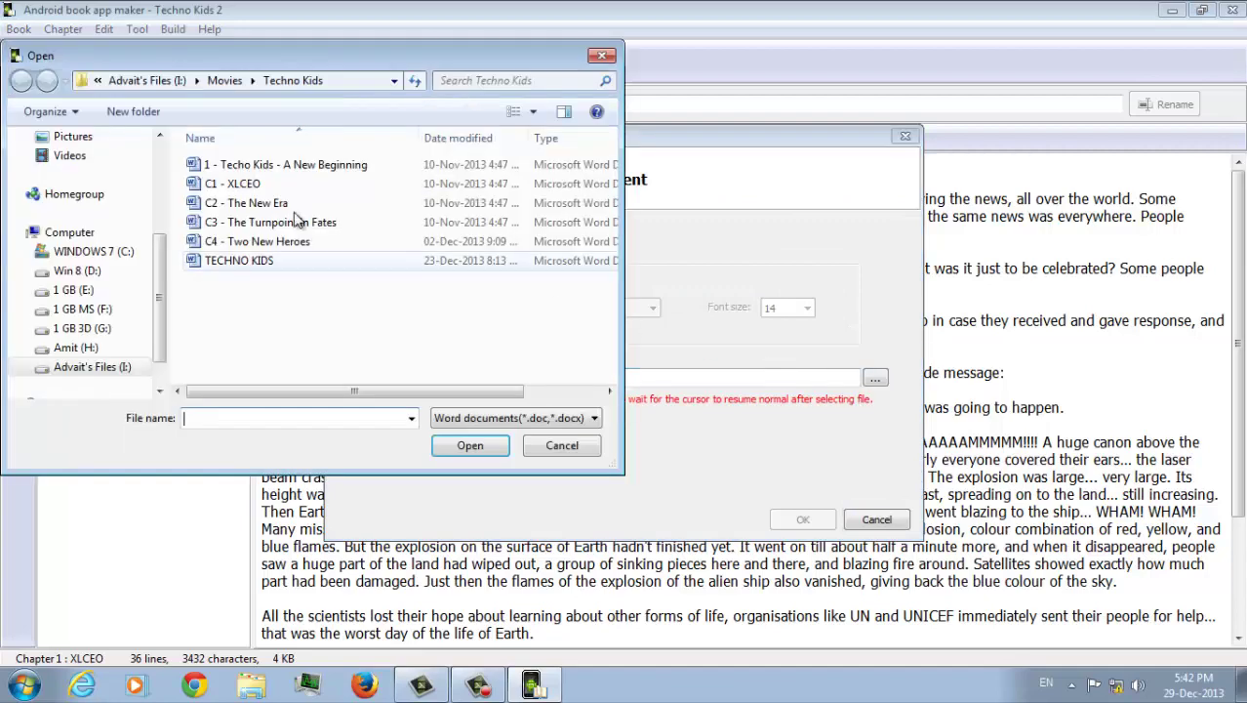
pyautogui.click(244, 203)
pyautogui.click(469, 445)
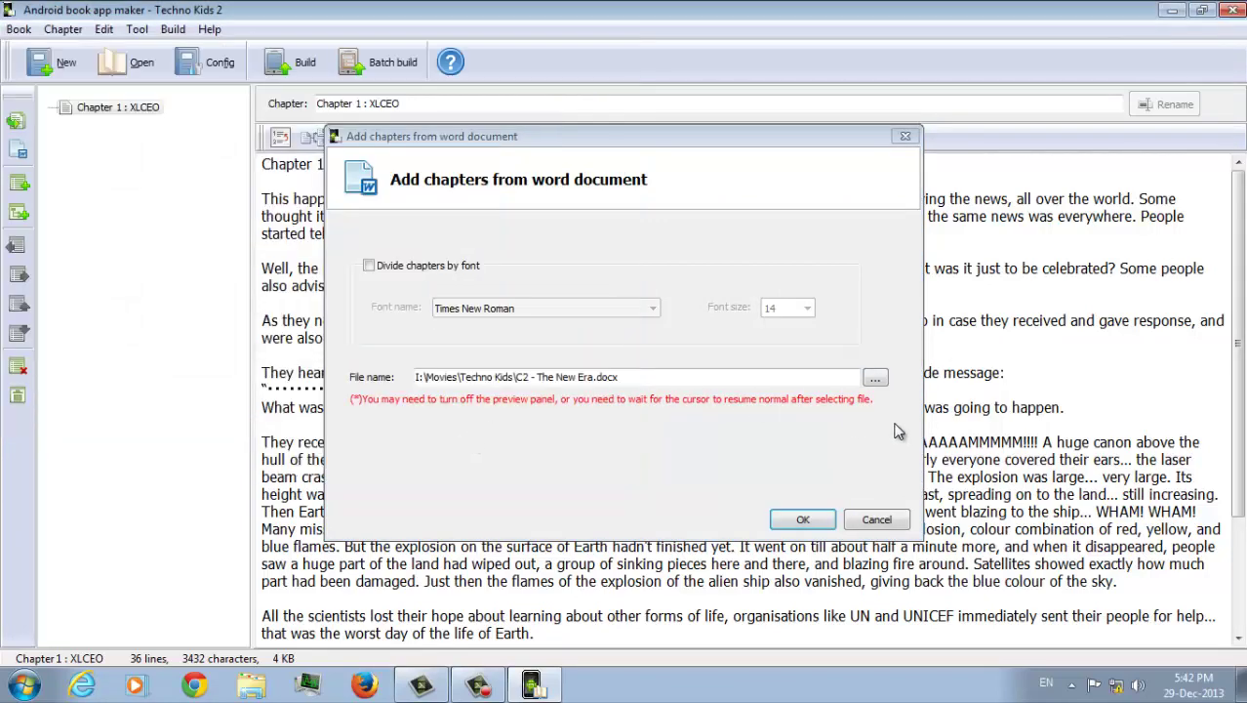
pyautogui.click(802, 520)
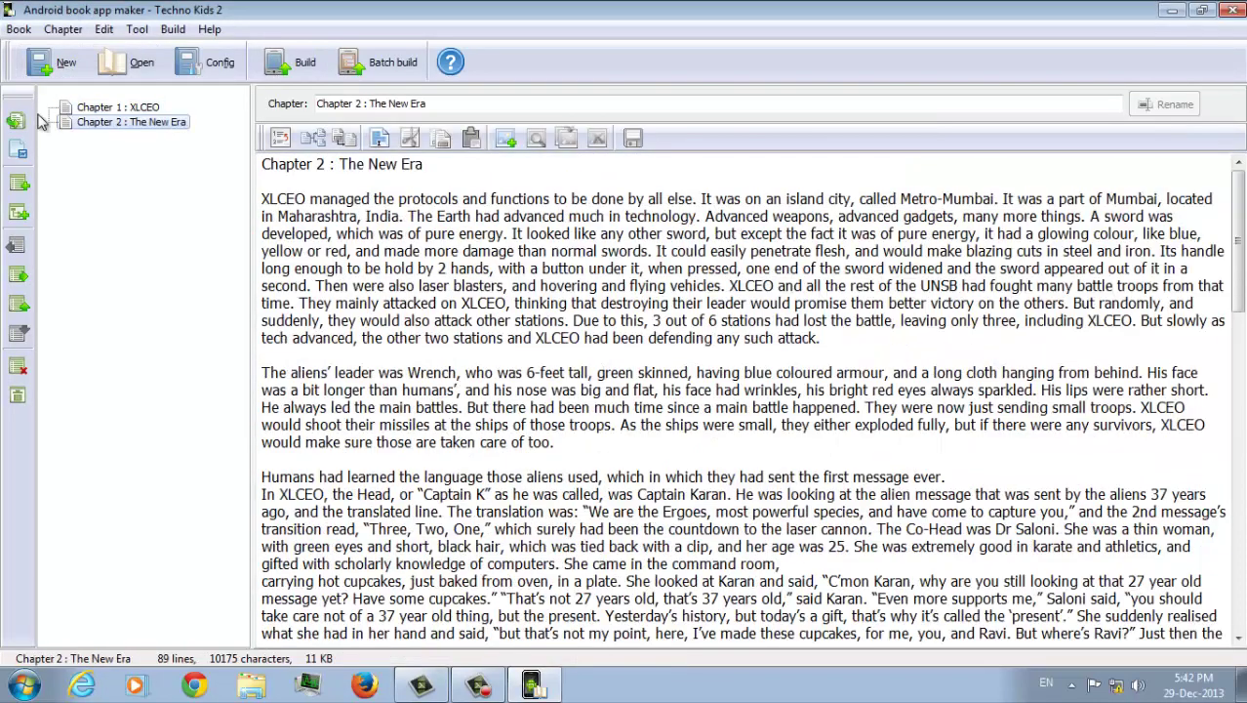
# Import Turnpoint in fates and Two New Heroes from the C3 and C4 Word documents
pyautogui.click(15, 156)
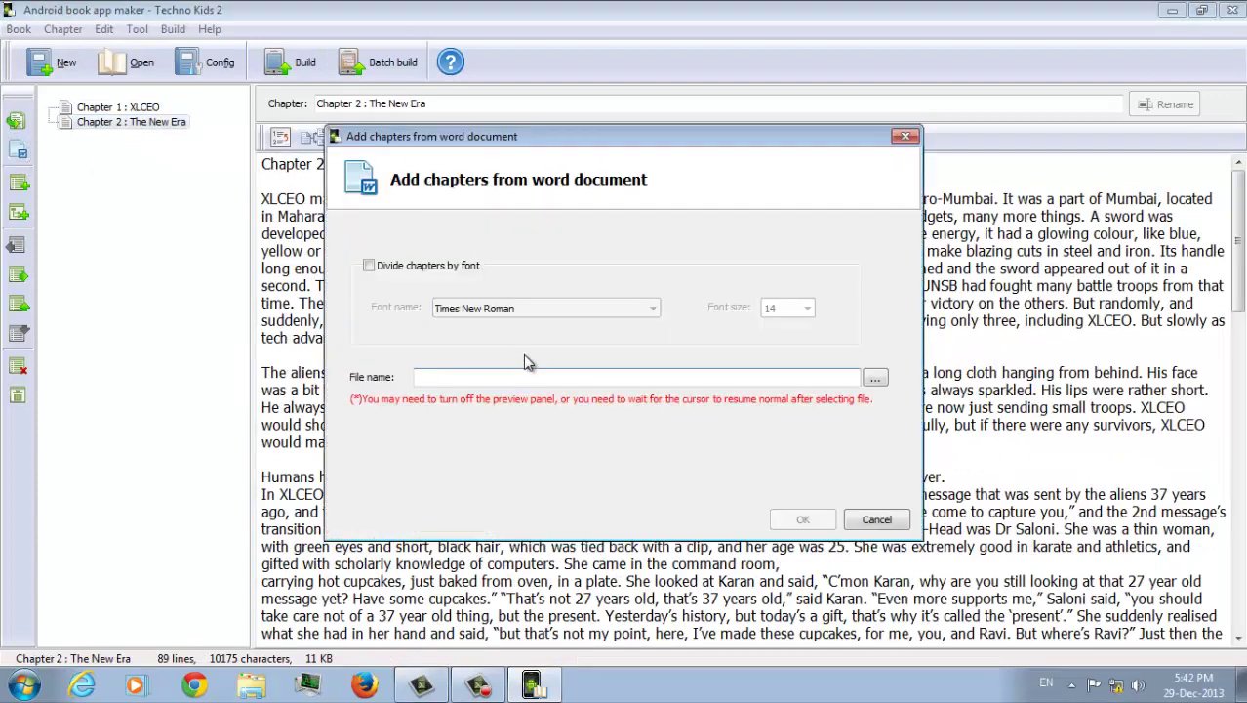
pyautogui.click(873, 378)
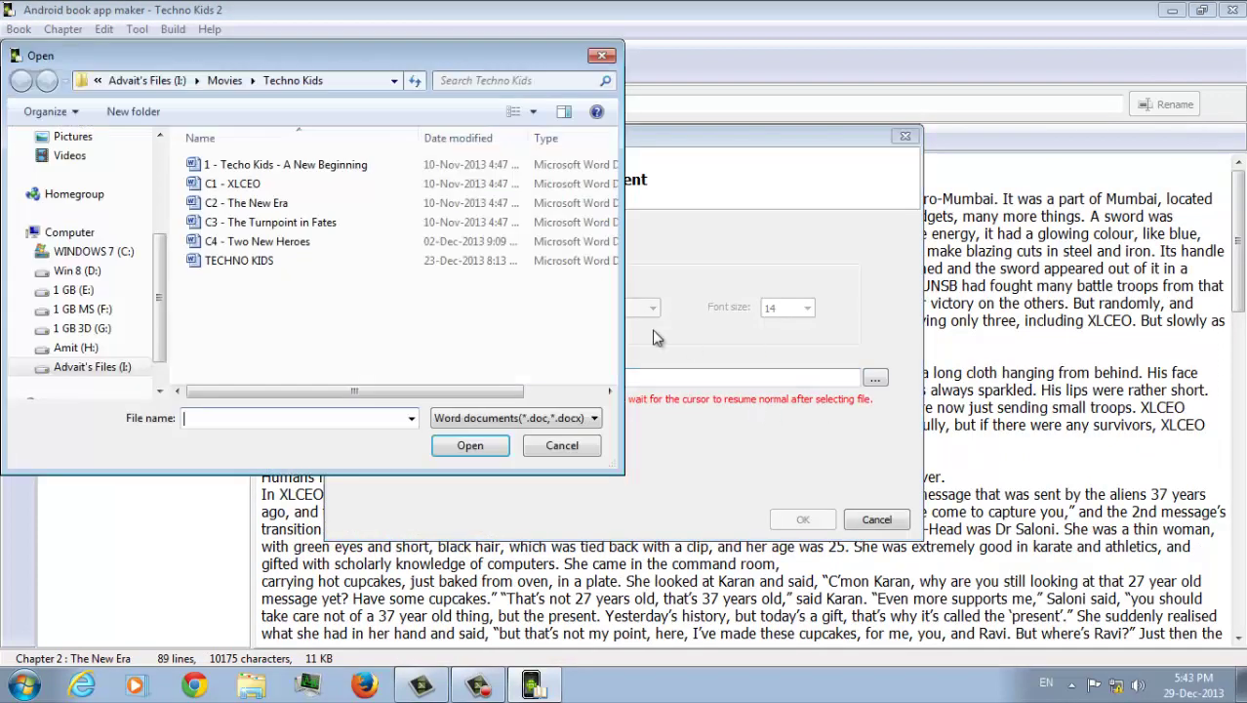
pyautogui.click(283, 223)
pyautogui.click(488, 446)
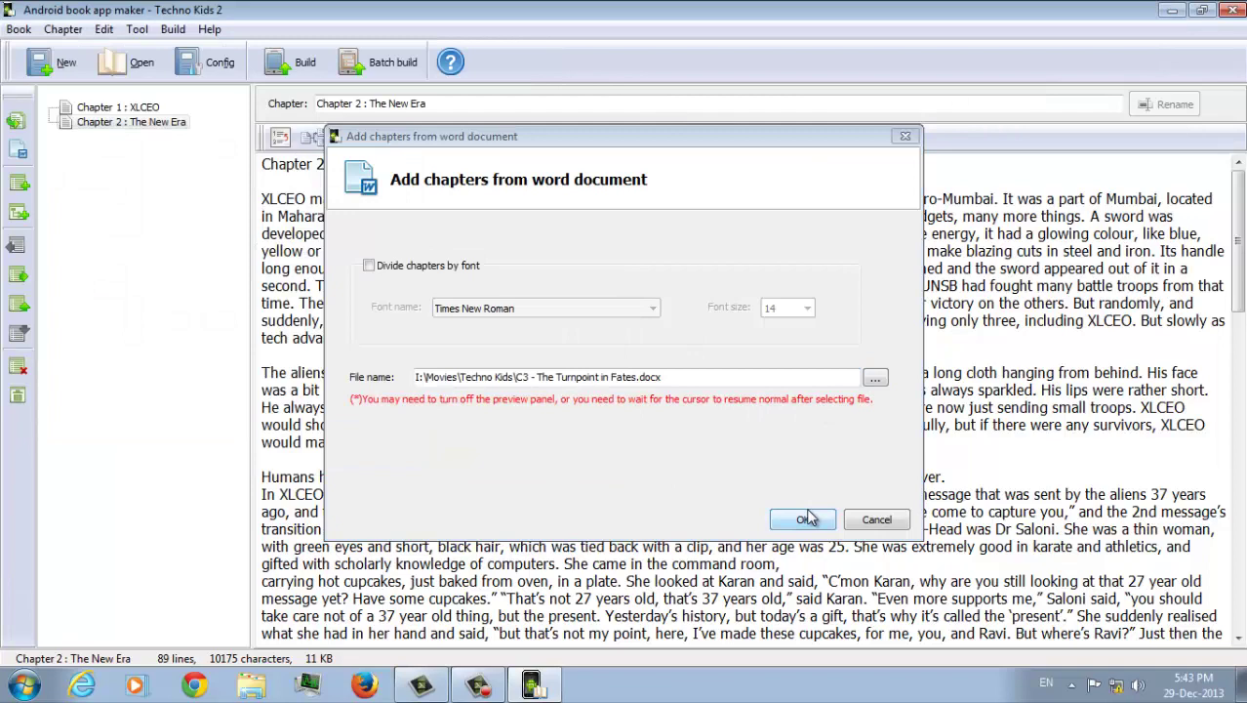
pyautogui.click(803, 520)
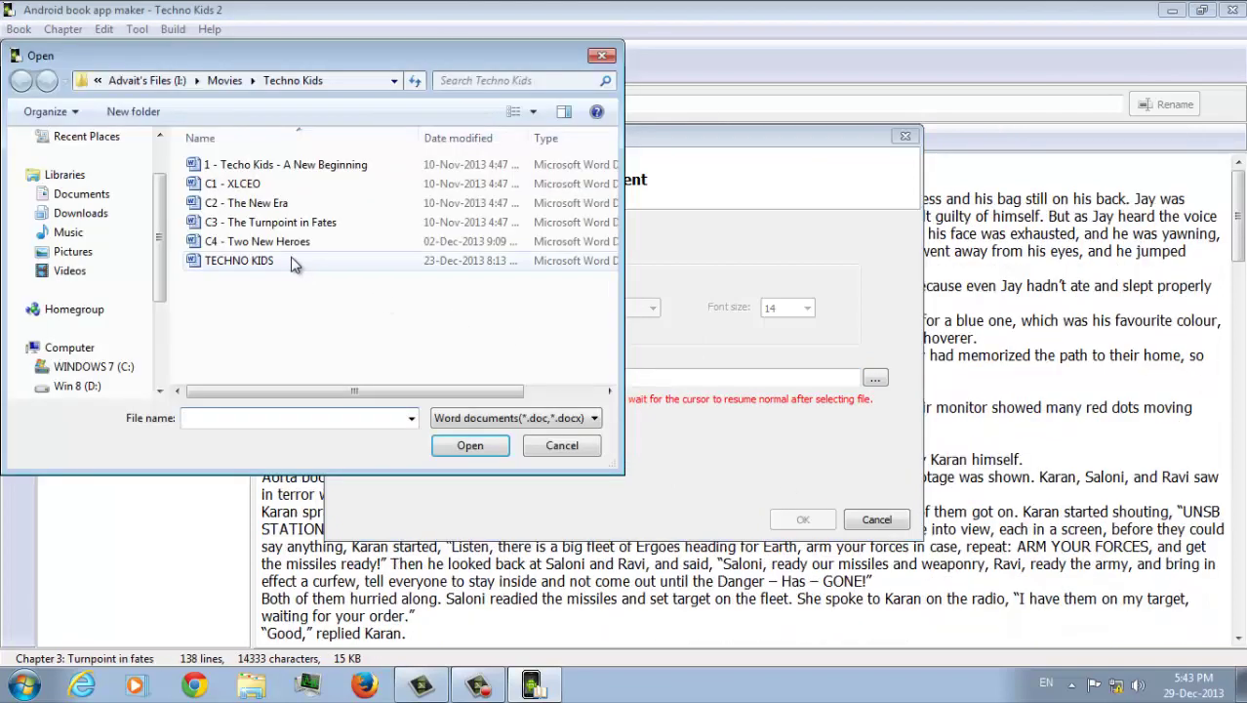
pyautogui.click(283, 241)
pyautogui.click(470, 445)
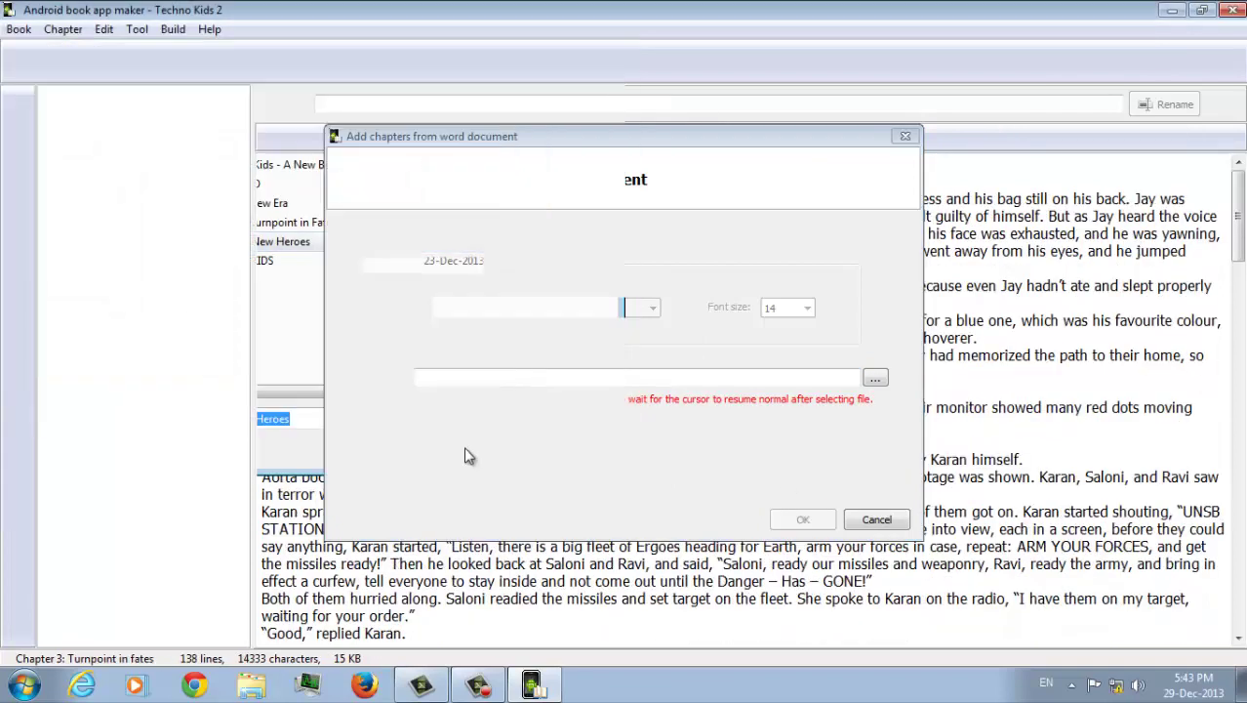
pyautogui.click(802, 519)
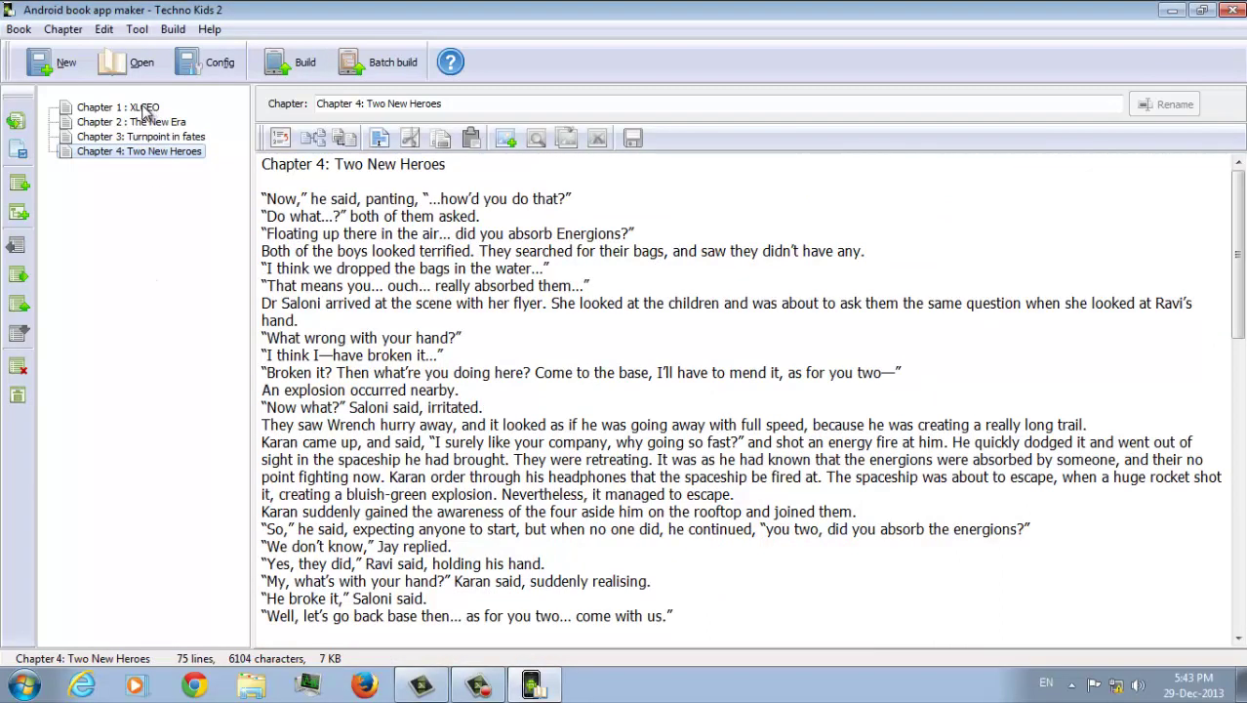
# Shorten the fourth chapter's title to Chapter 4
pyautogui.moveTo(445, 104); pyautogui.dragTo(367, 110)
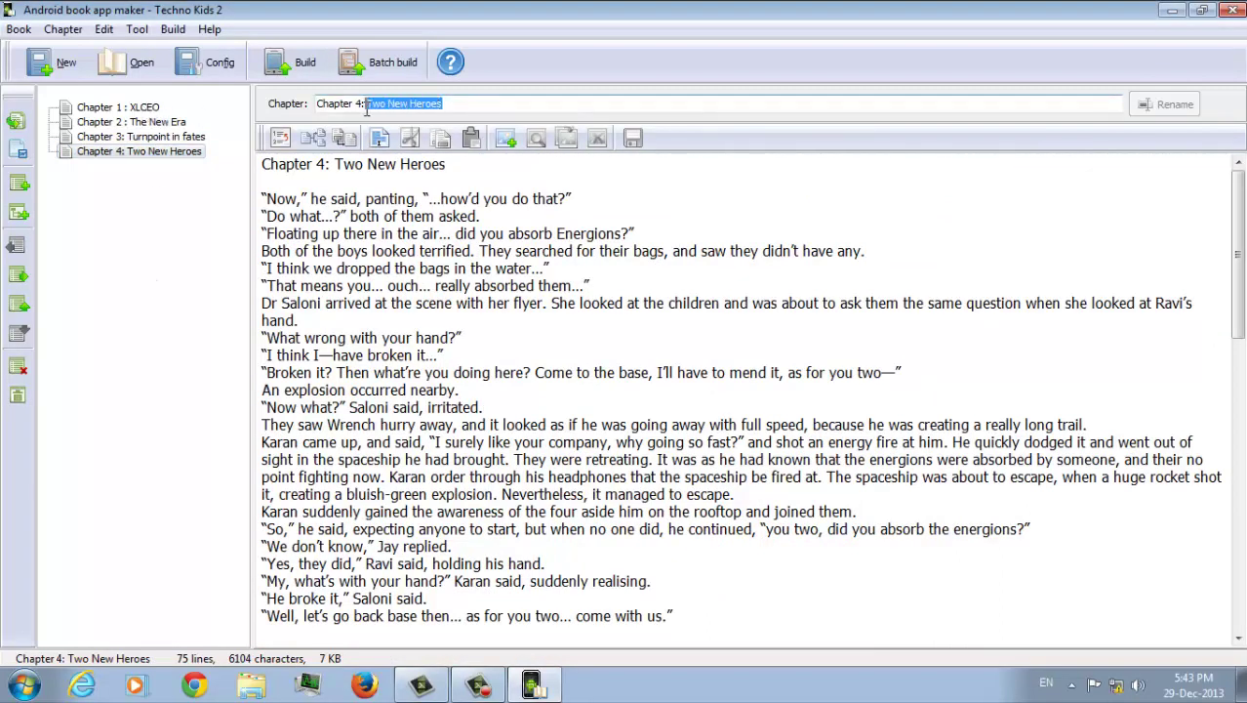
pyautogui.press('BackSpace')
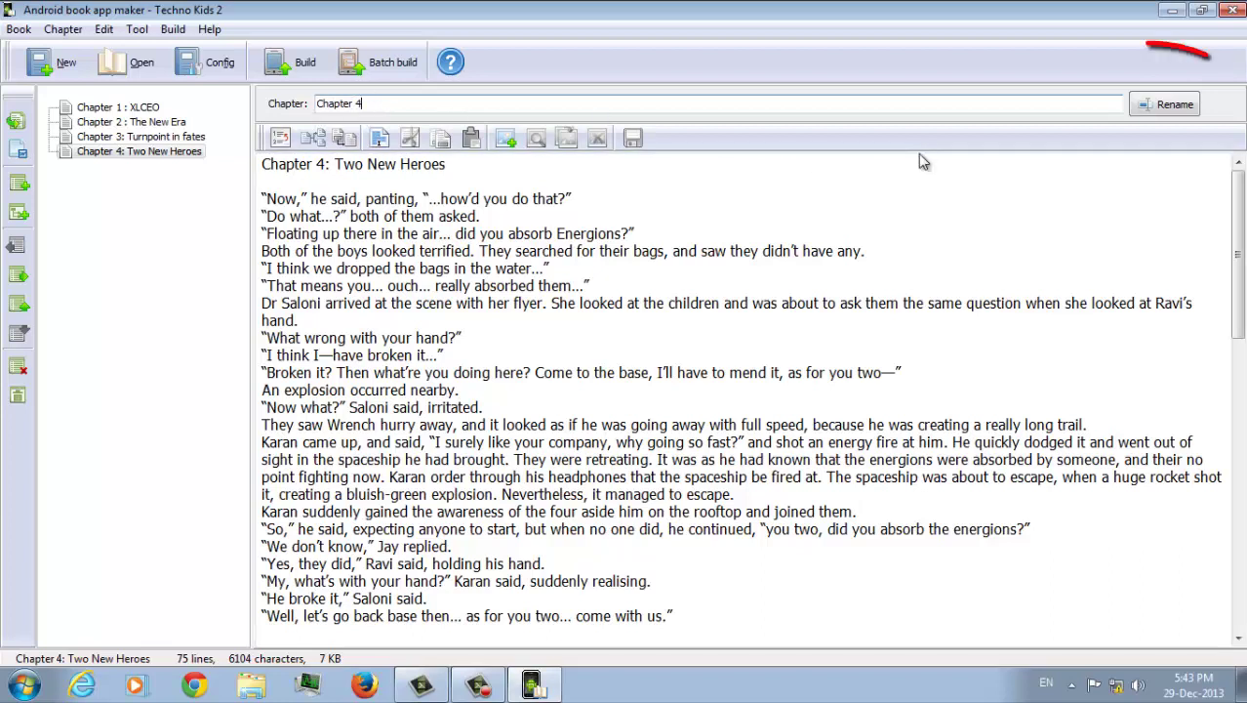
pyautogui.click(1167, 104)
# In Chapter 3, insert a blank line before the 'Aorta, reports on this' line
pyautogui.click(173, 135)
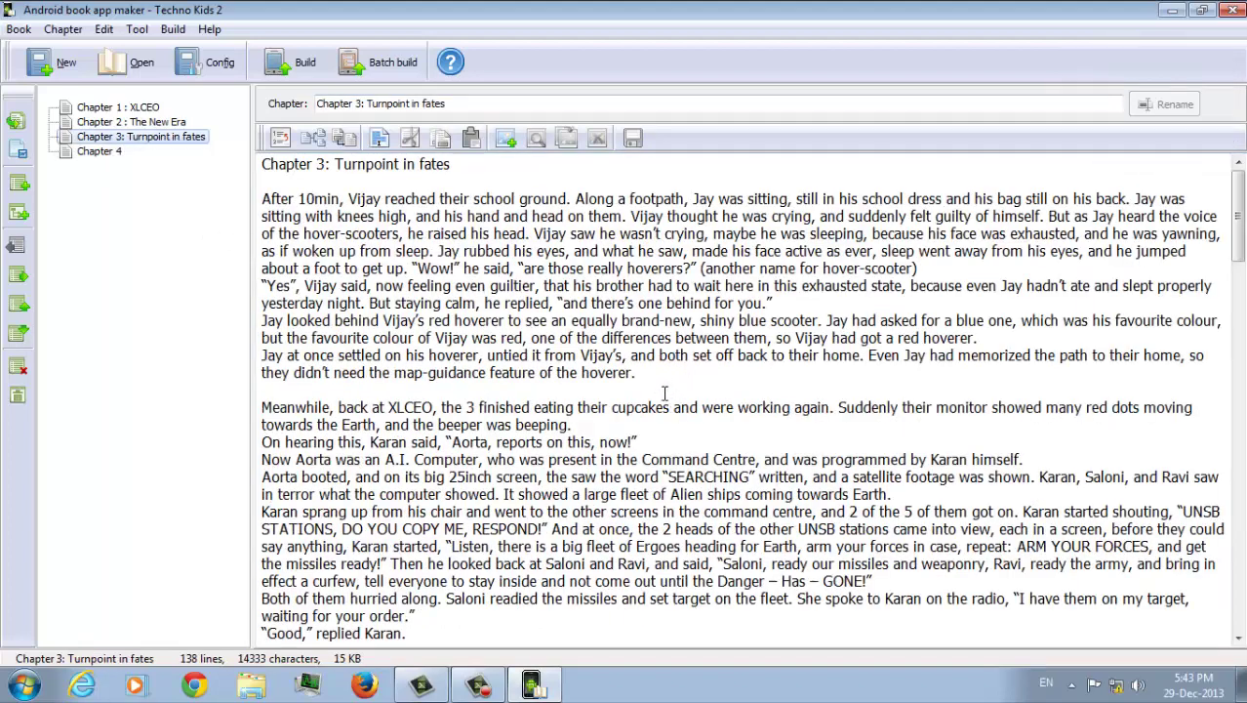
pyautogui.click(585, 426)
pyautogui.press('Return')
pyautogui.press('Return')
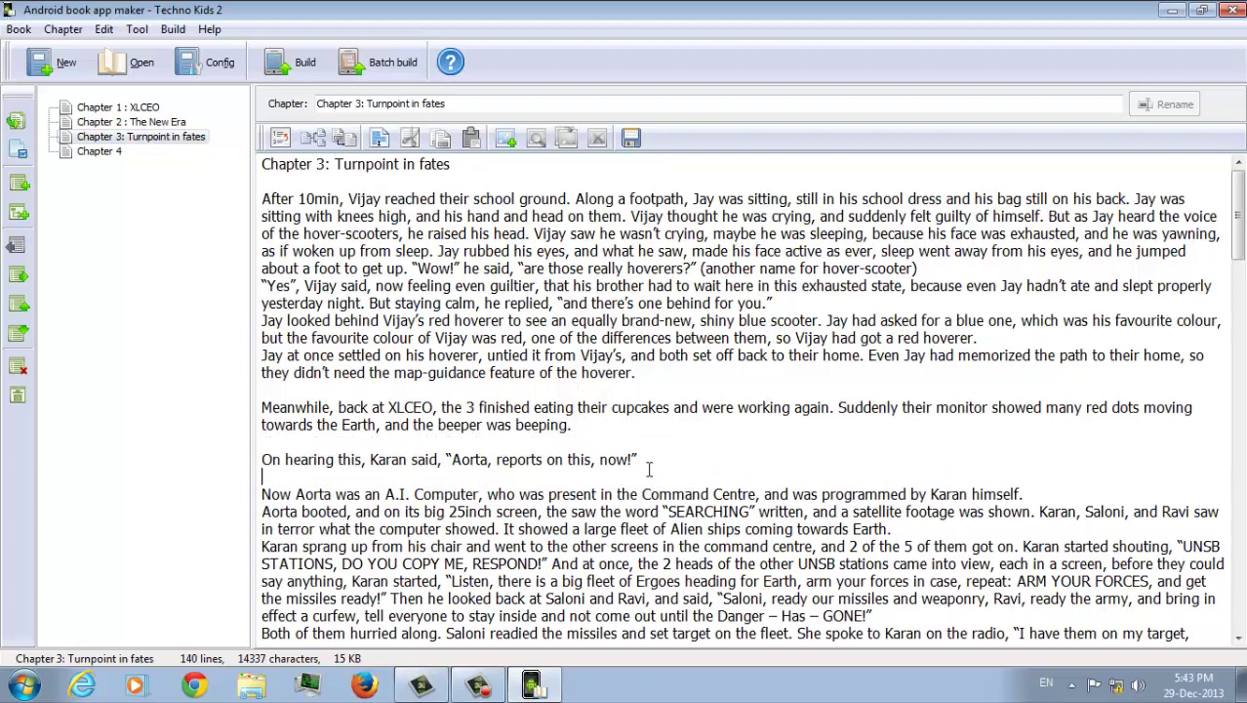
pyautogui.write('aid')
pyautogui.press('BackSpace')
pyautogui.press('BackSpace')
pyautogui.press('BackSpace')
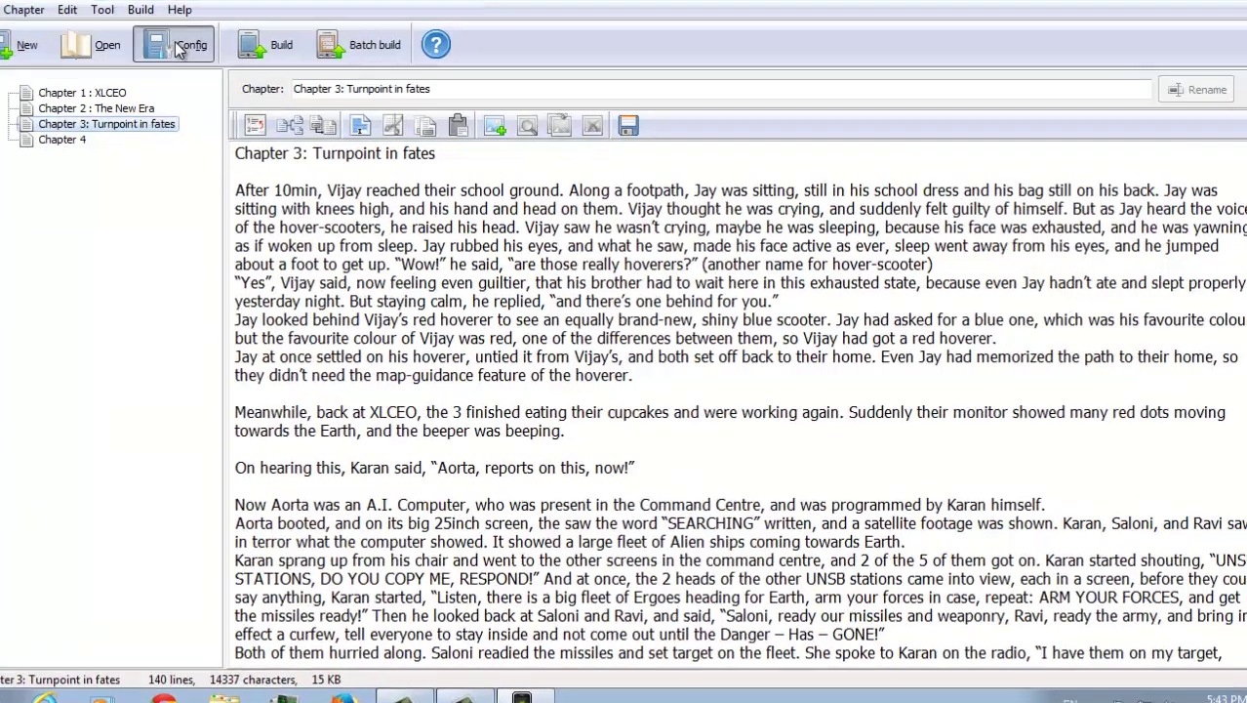
pyautogui.click(179, 51)
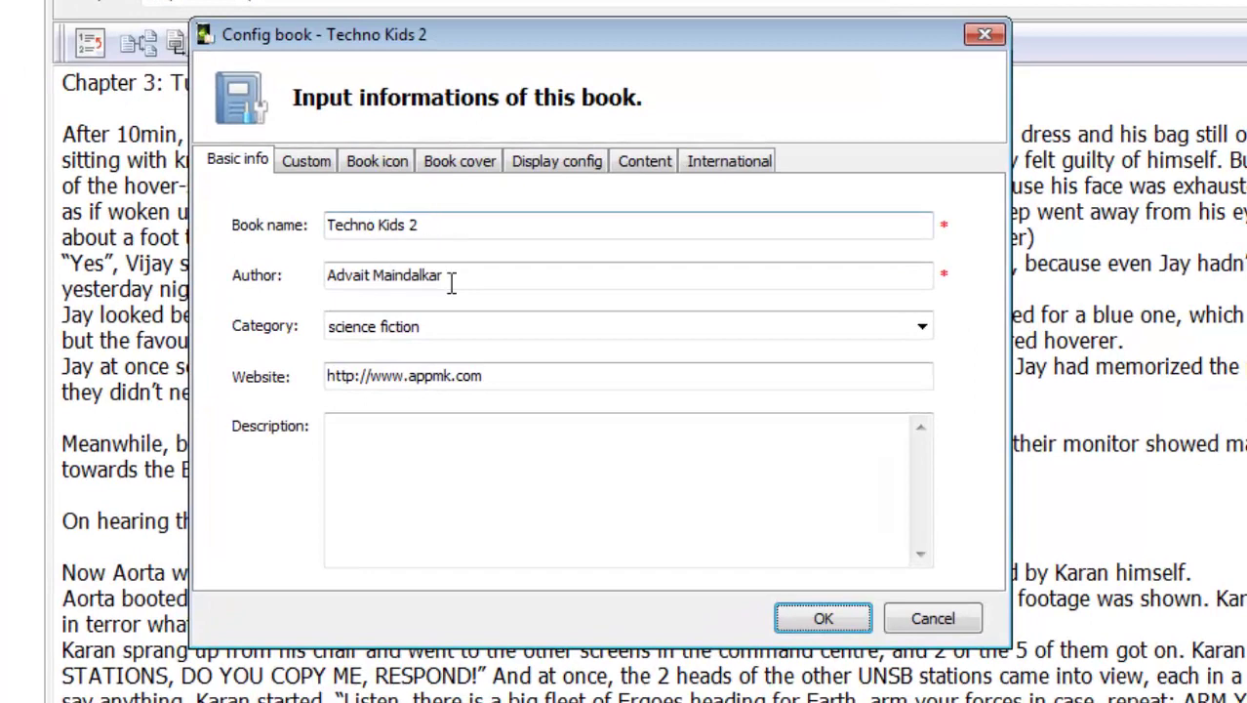
pyautogui.moveTo(512, 372); pyautogui.dragTo(95, 383)
pyautogui.write('www')
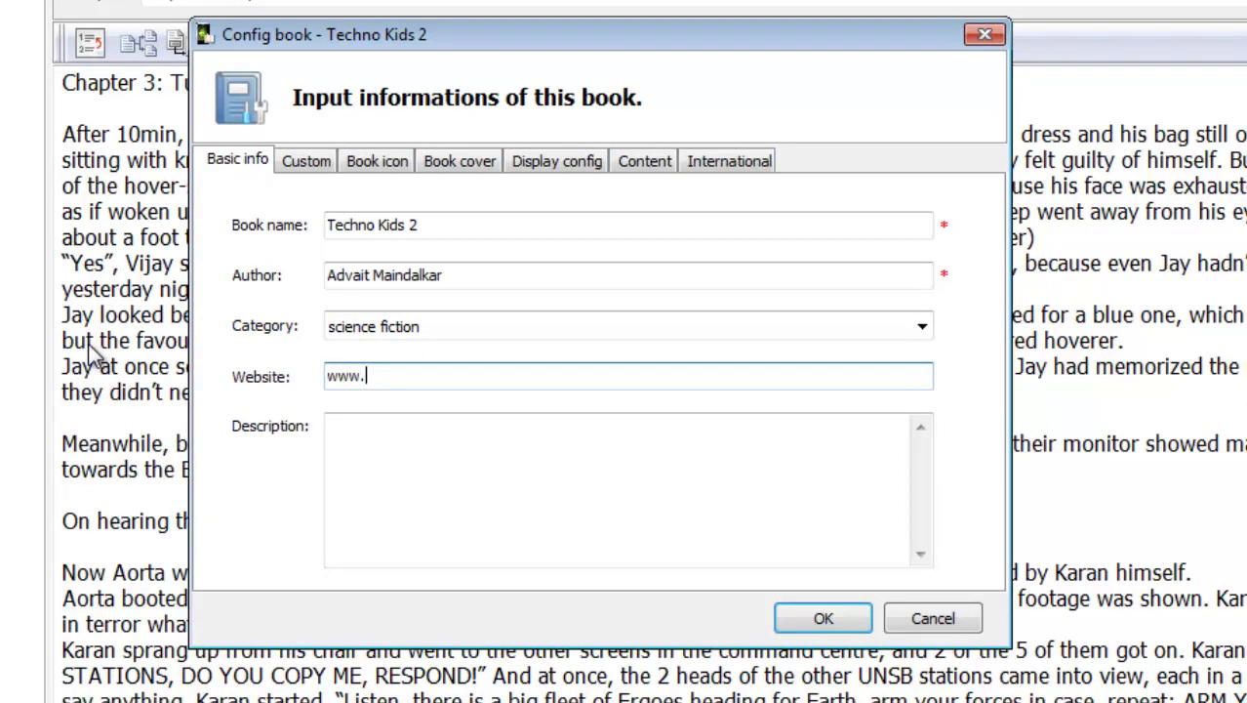
pyautogui.write('.asquarem.com')
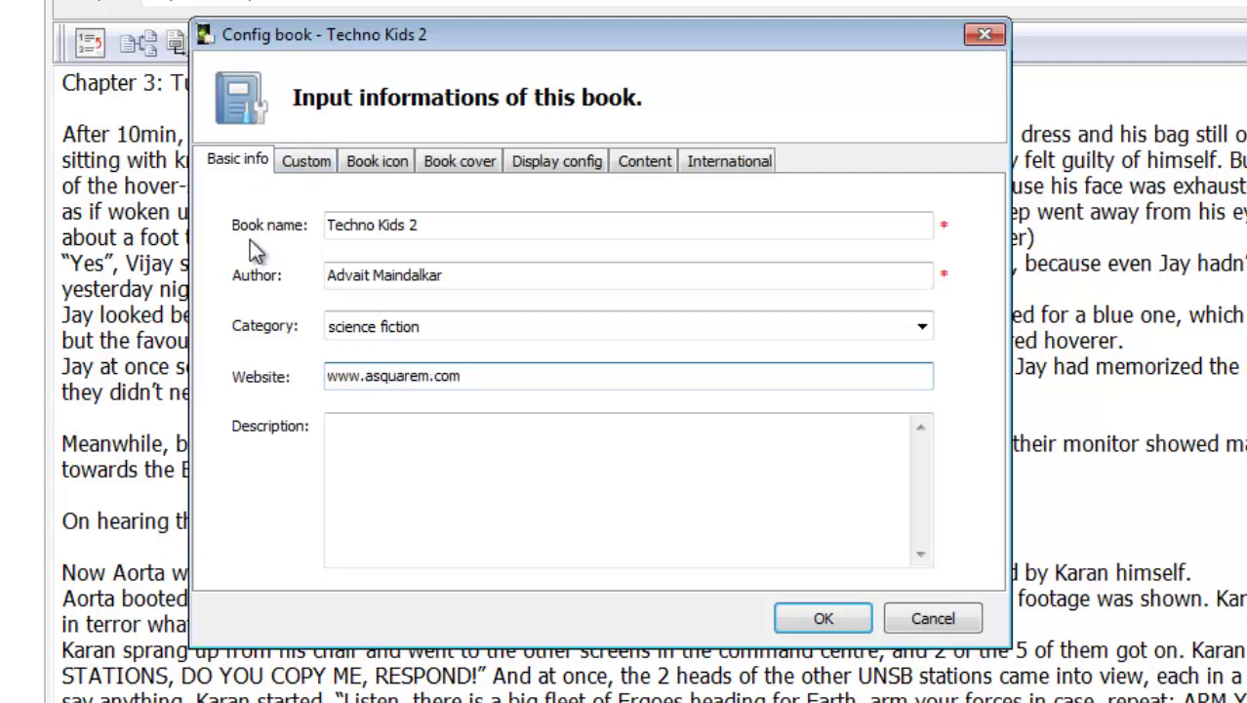
pyautogui.click(436, 478)
pyautogui.write('A n')
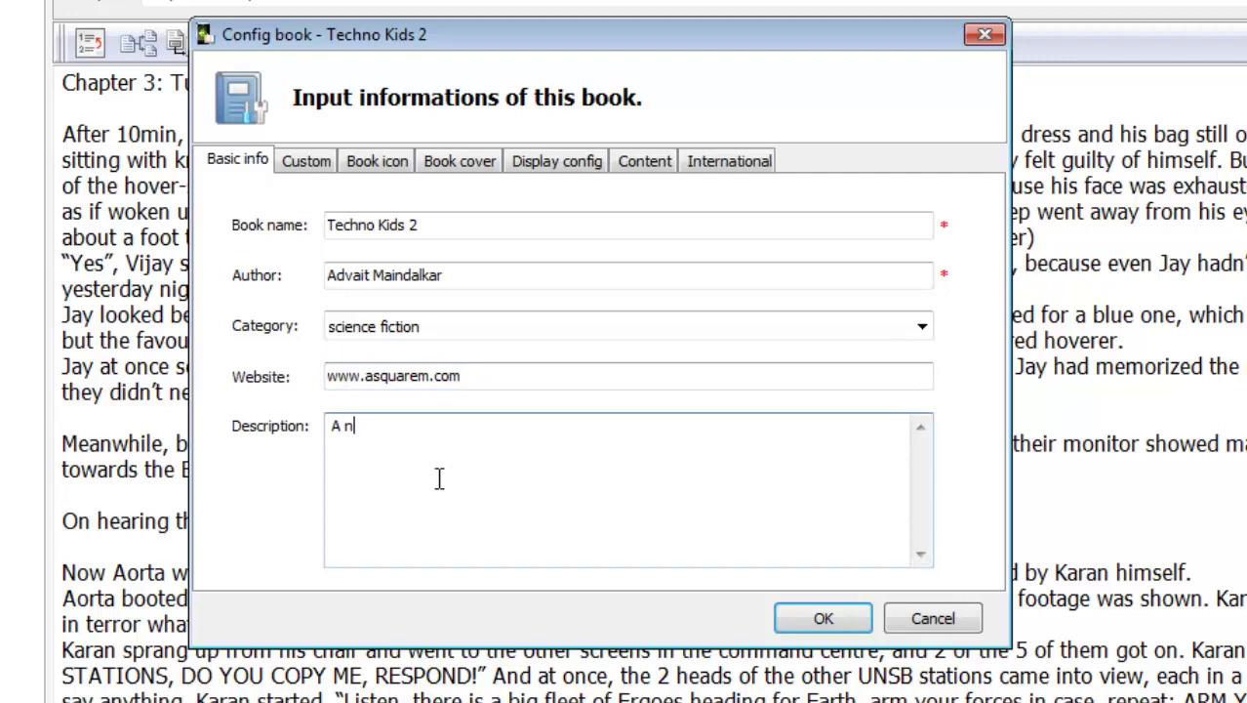
pyautogui.write('ovel set in 2050')
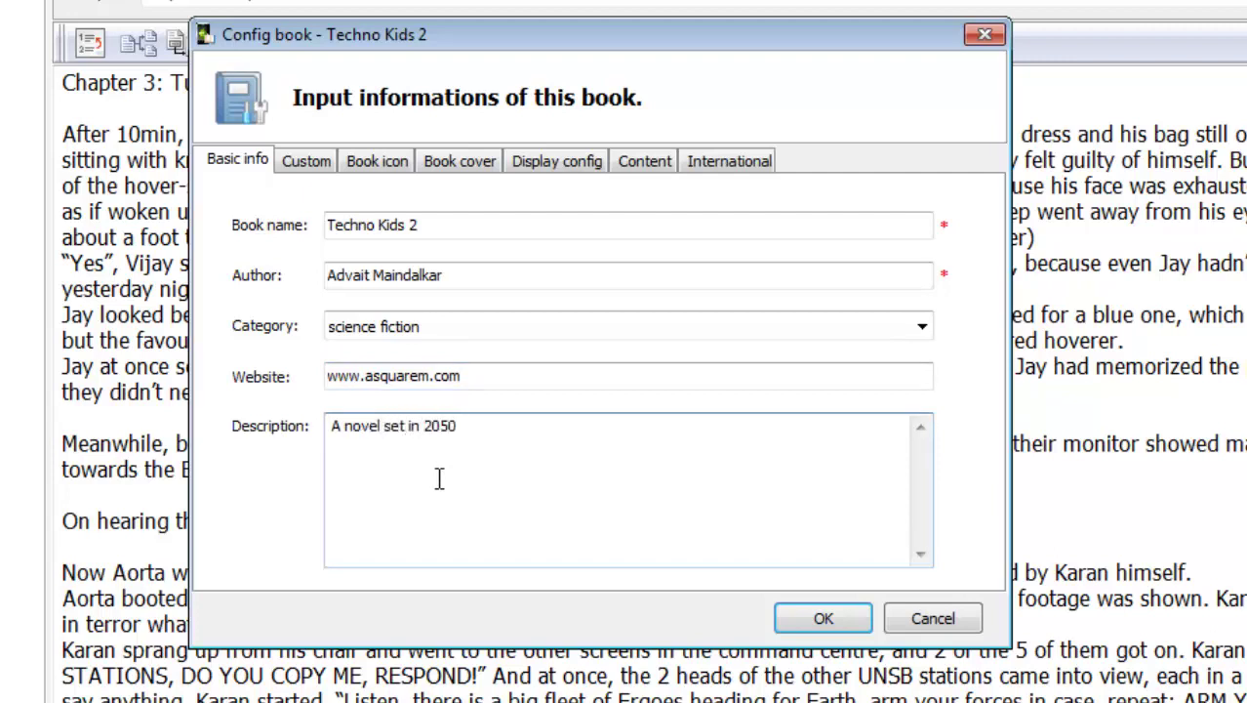
pyautogui.write('.')
pyautogui.click(320, 164)
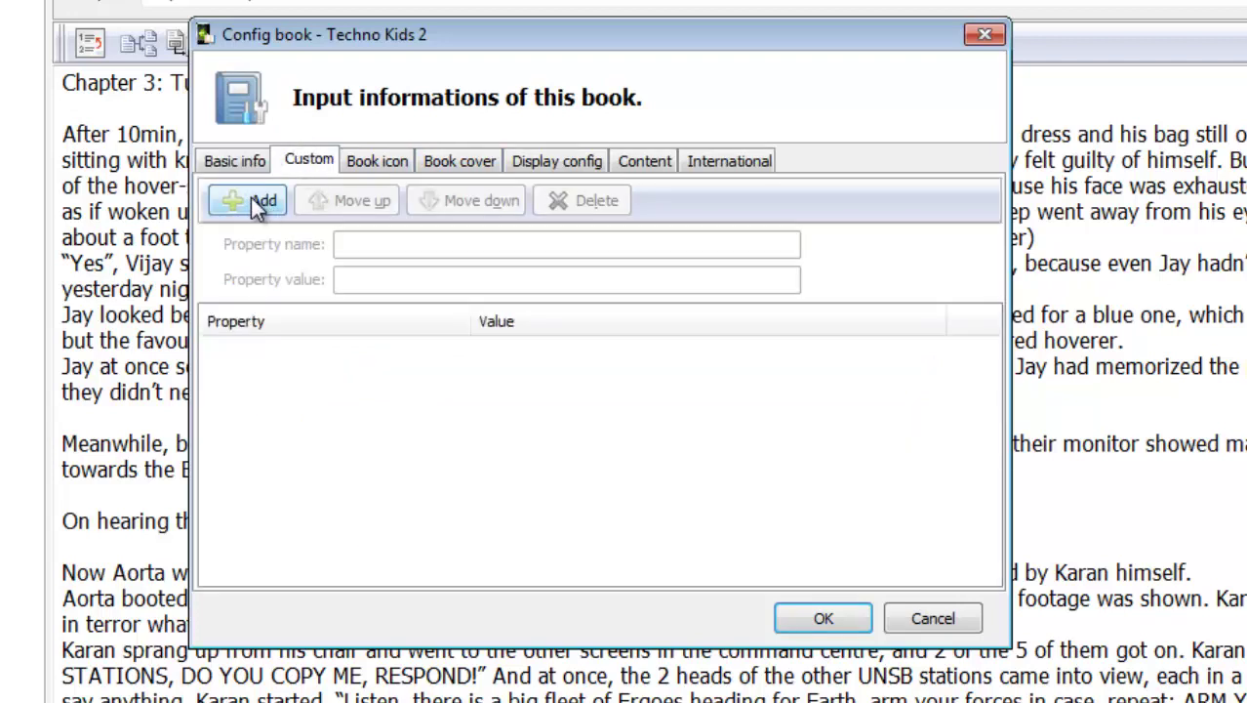
pyautogui.click(253, 162)
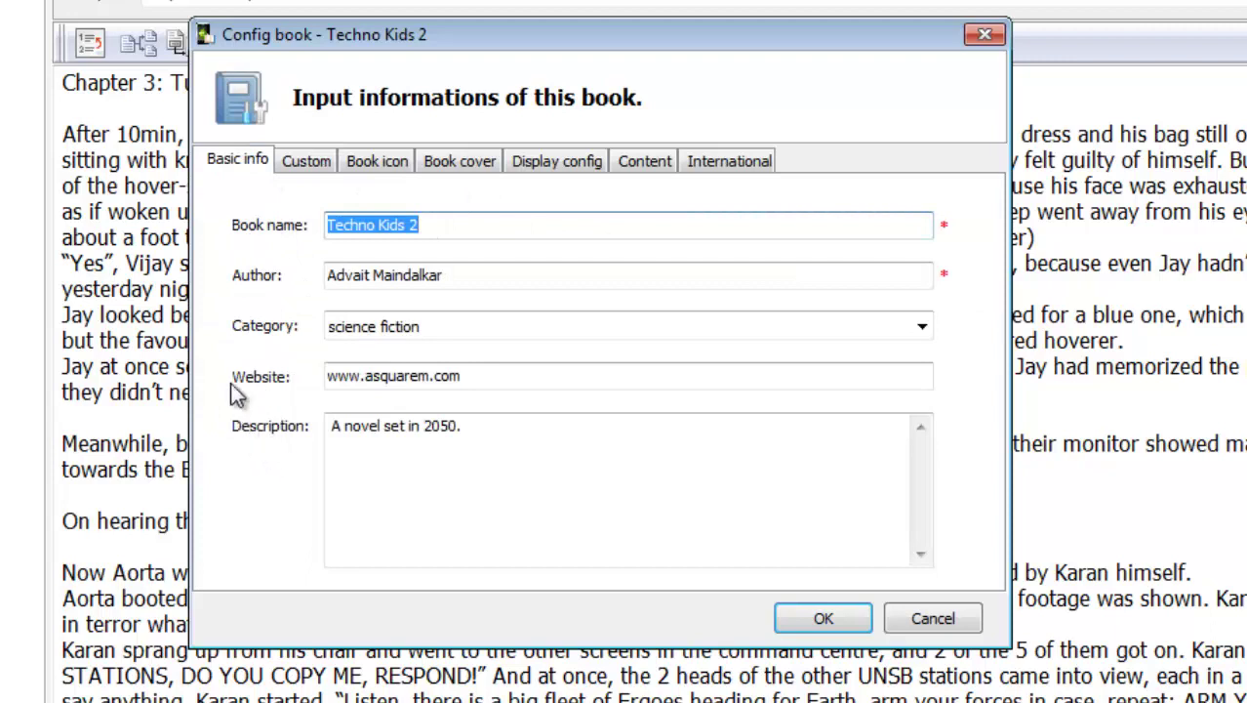
# Add a custom property 'Date of writing' with the value 12 - 13 - 11
pyautogui.click(308, 160)
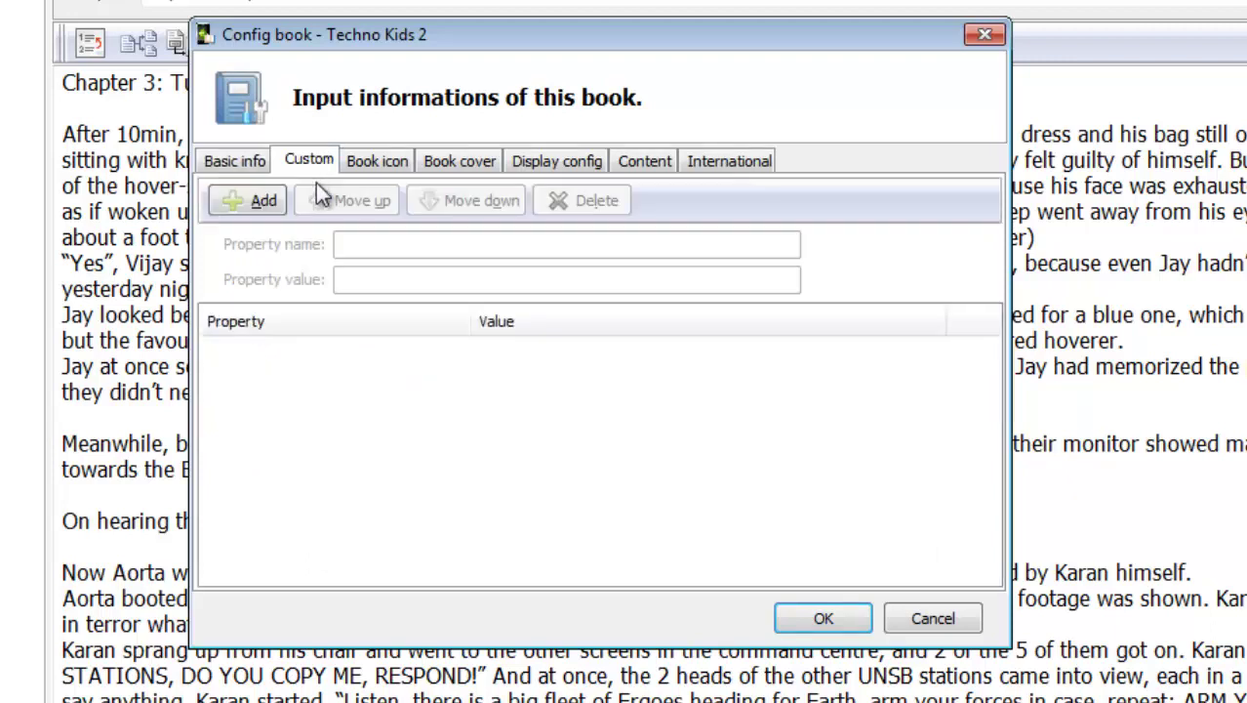
pyautogui.click(233, 201)
pyautogui.click(463, 244)
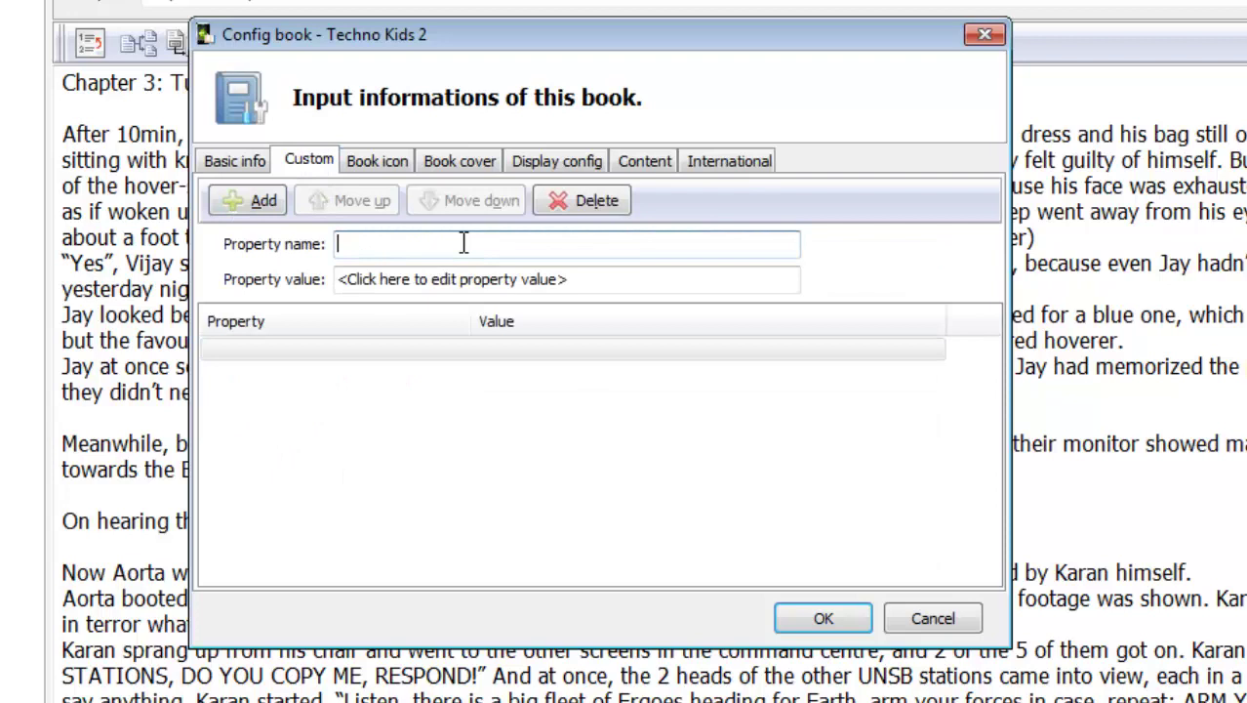
pyautogui.write('Date t')
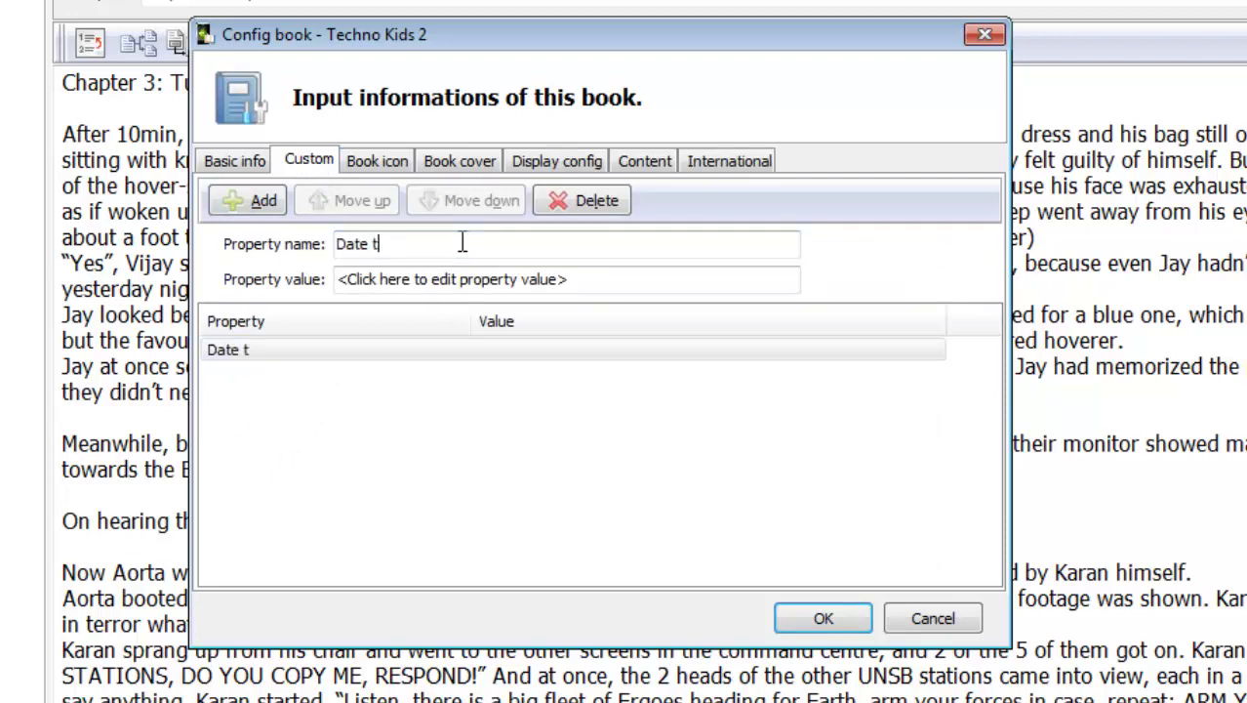
pyautogui.press('BackSpace')
pyautogui.write('of writing')
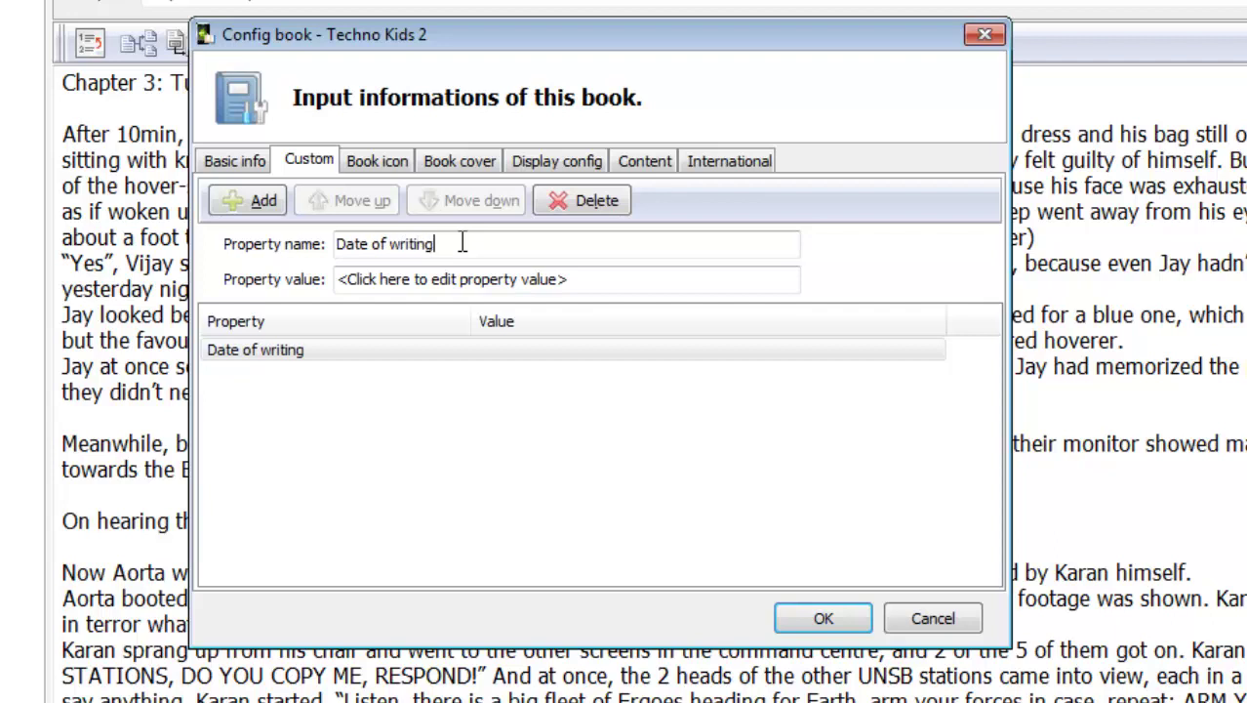
pyautogui.click(565, 279)
pyautogui.write('12')
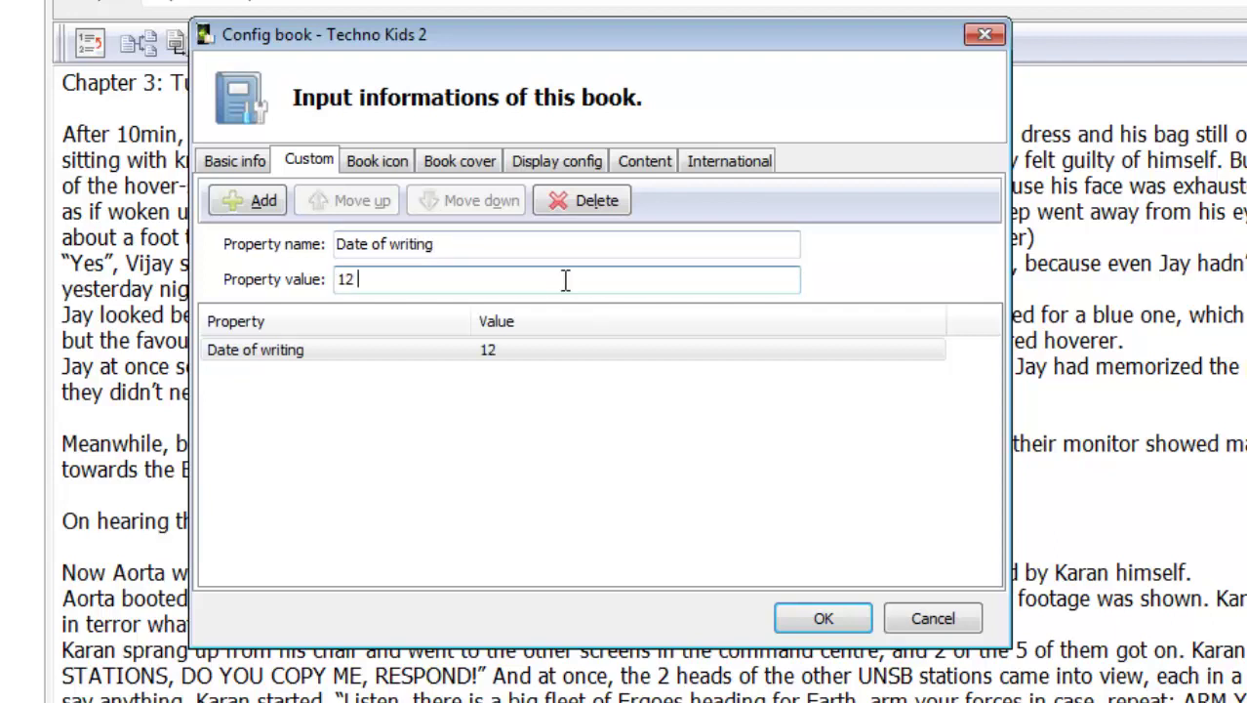
pyautogui.write(' - 13 - 1')
pyautogui.write('1')
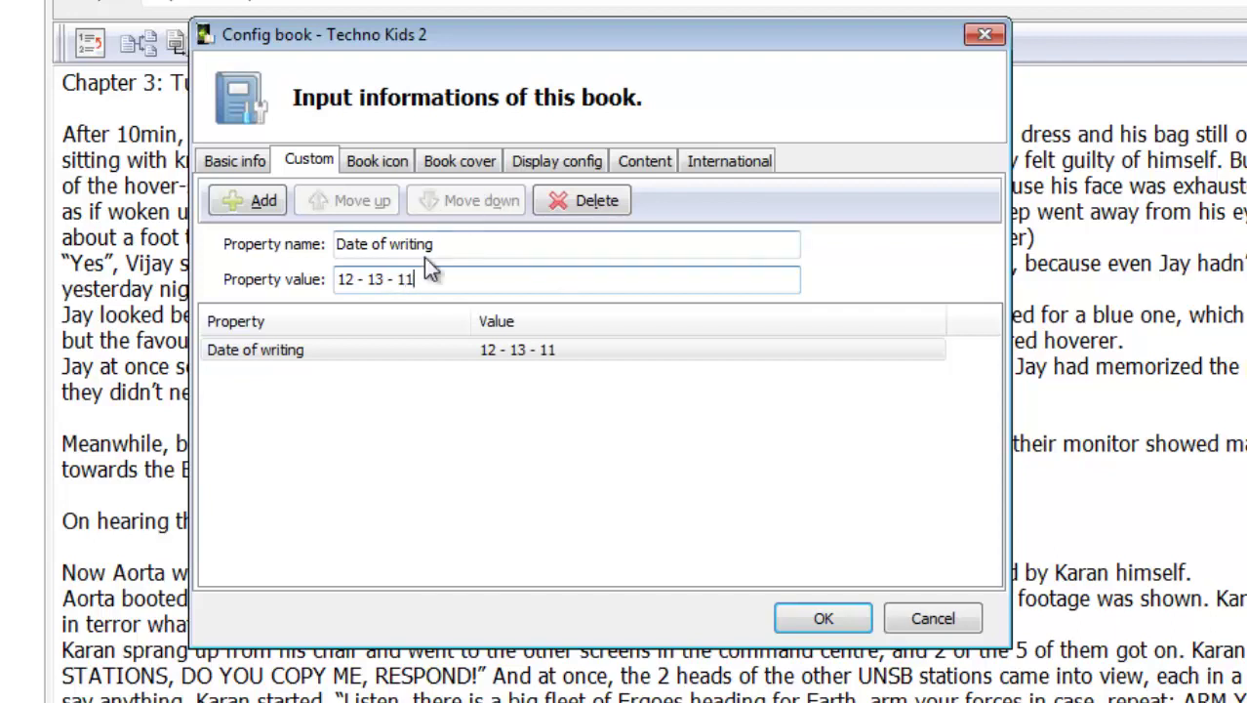
# Clear the Date of writing property's name and value, then delete it
pyautogui.moveTo(446, 279); pyautogui.dragTo(127, 298)
pyautogui.press('BackSpace')
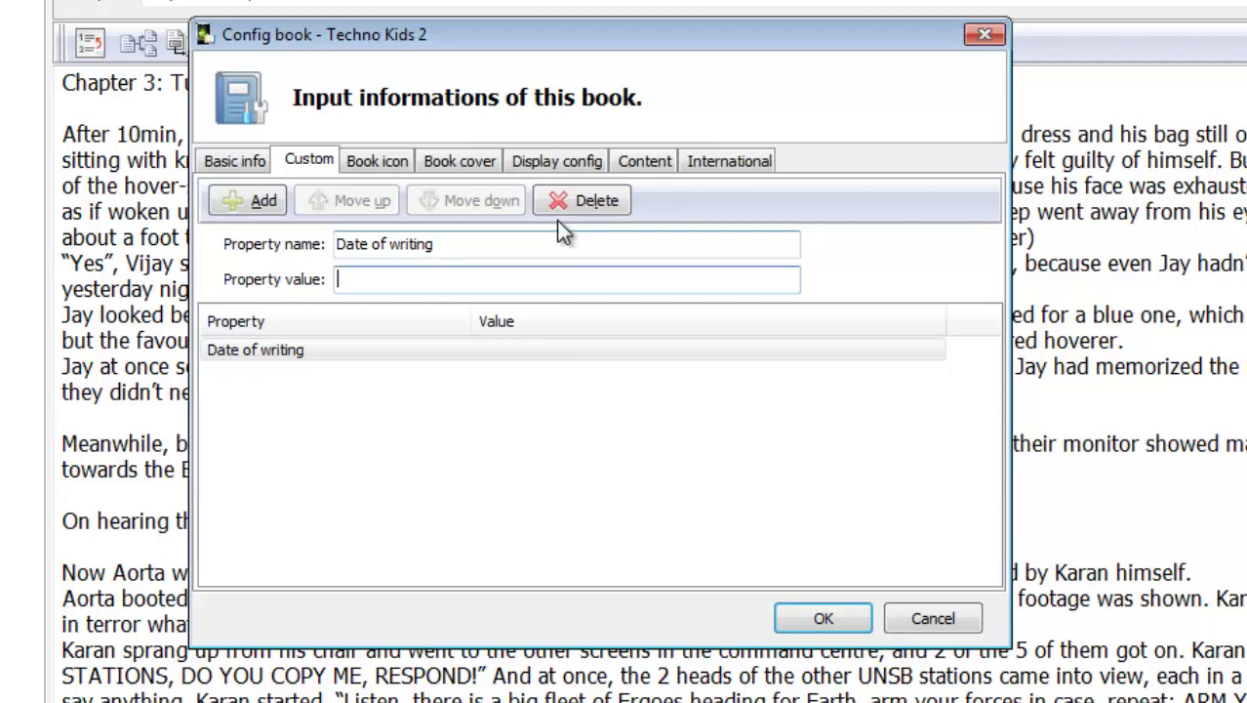
pyautogui.click(451, 244)
pyautogui.tripleClick(348, 244)
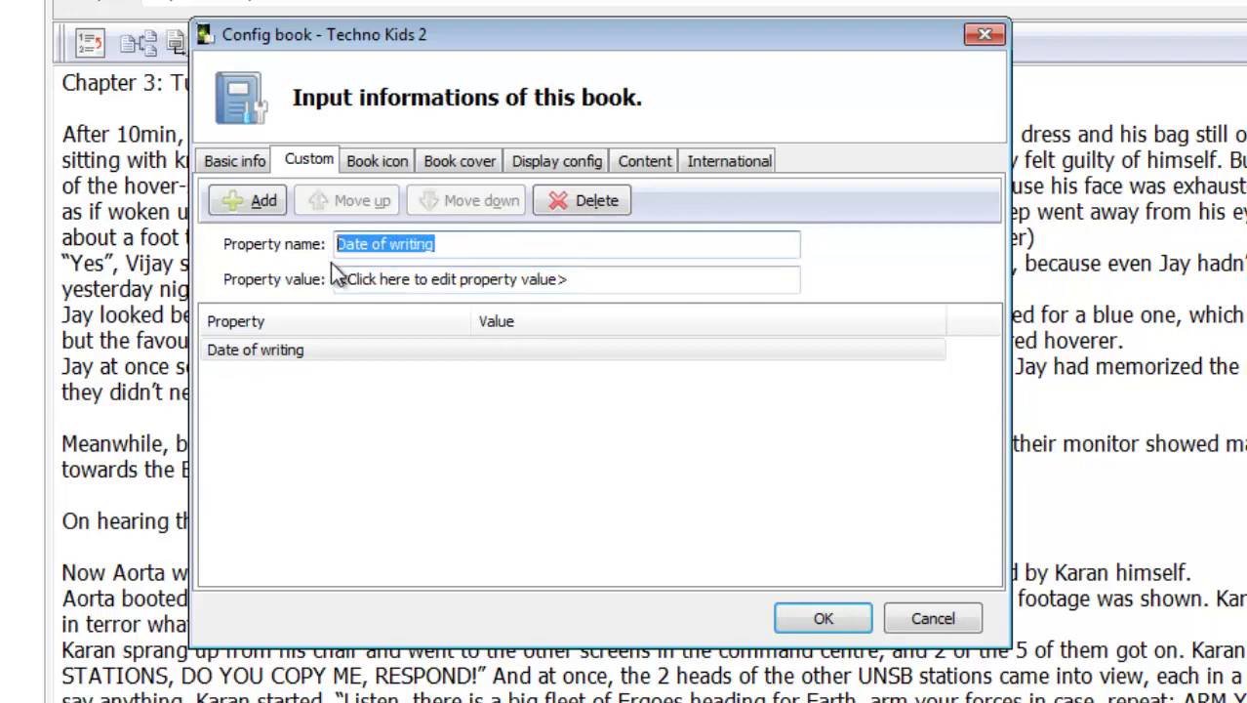
pyautogui.press('BackSpace')
pyautogui.click(590, 202)
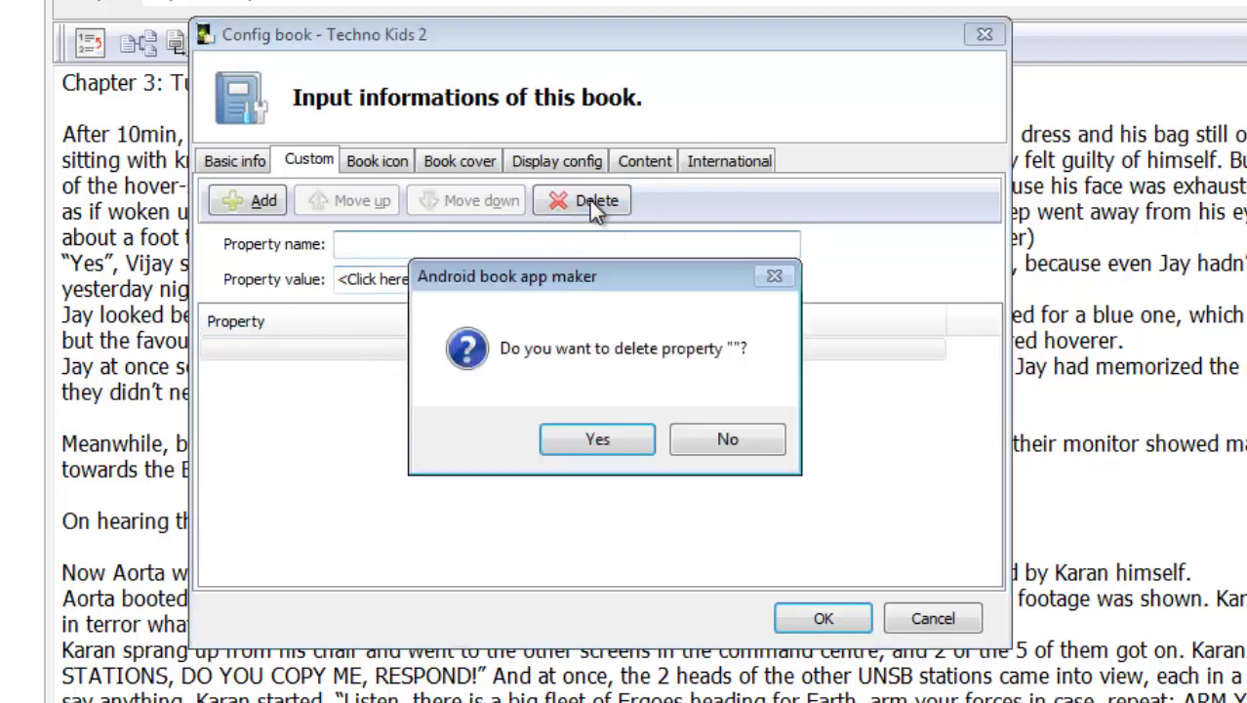
pyautogui.click(593, 442)
# Review the book icon page, browsing for a replacement icon but keeping the defaults
pyautogui.click(381, 162)
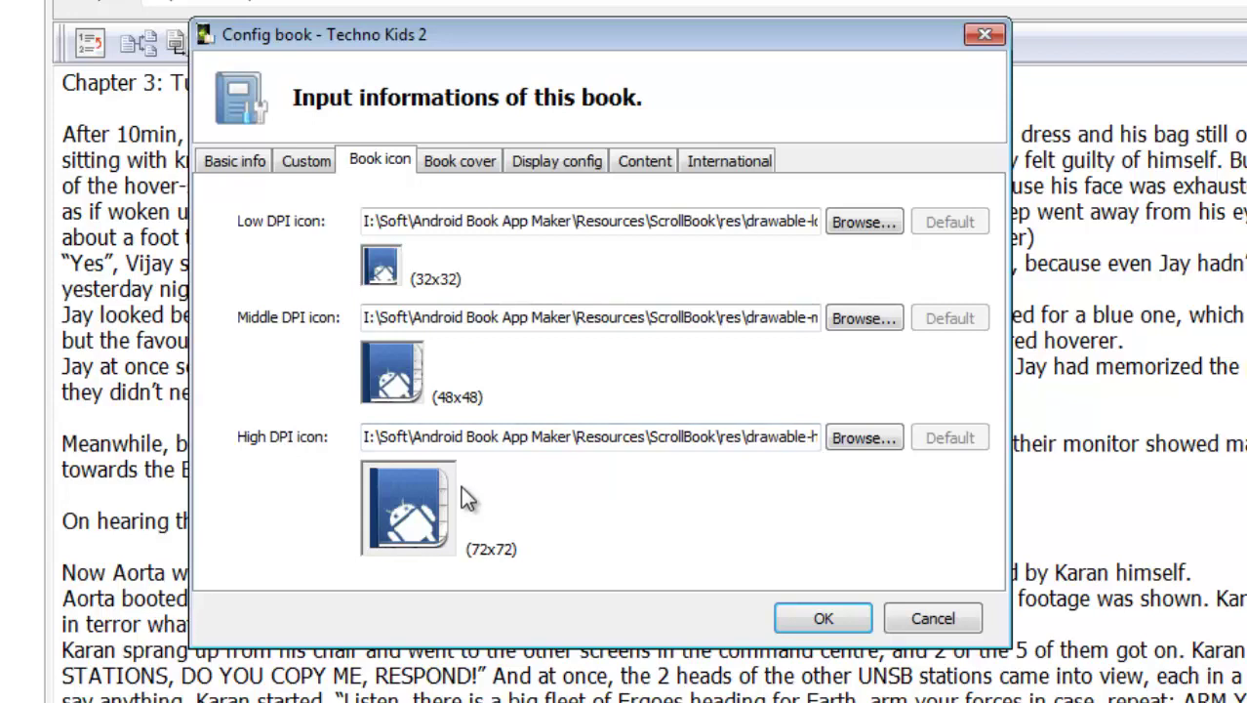
pyautogui.click(872, 436)
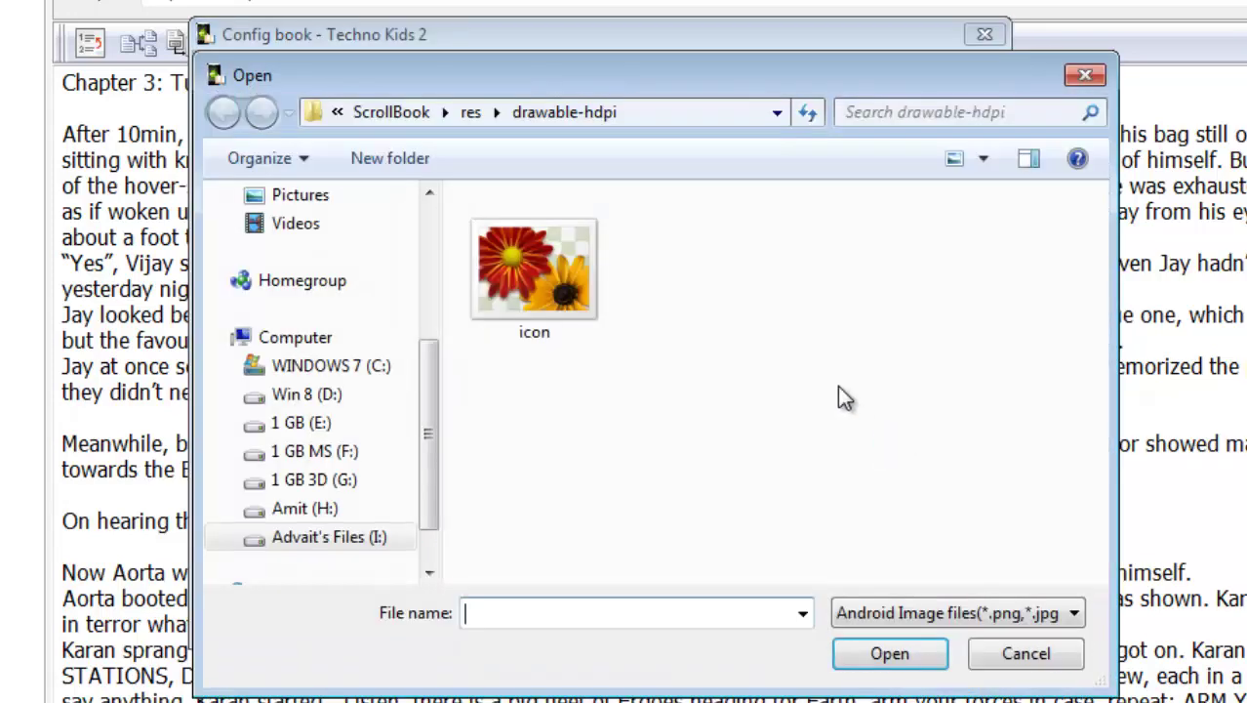
pyautogui.click(1081, 78)
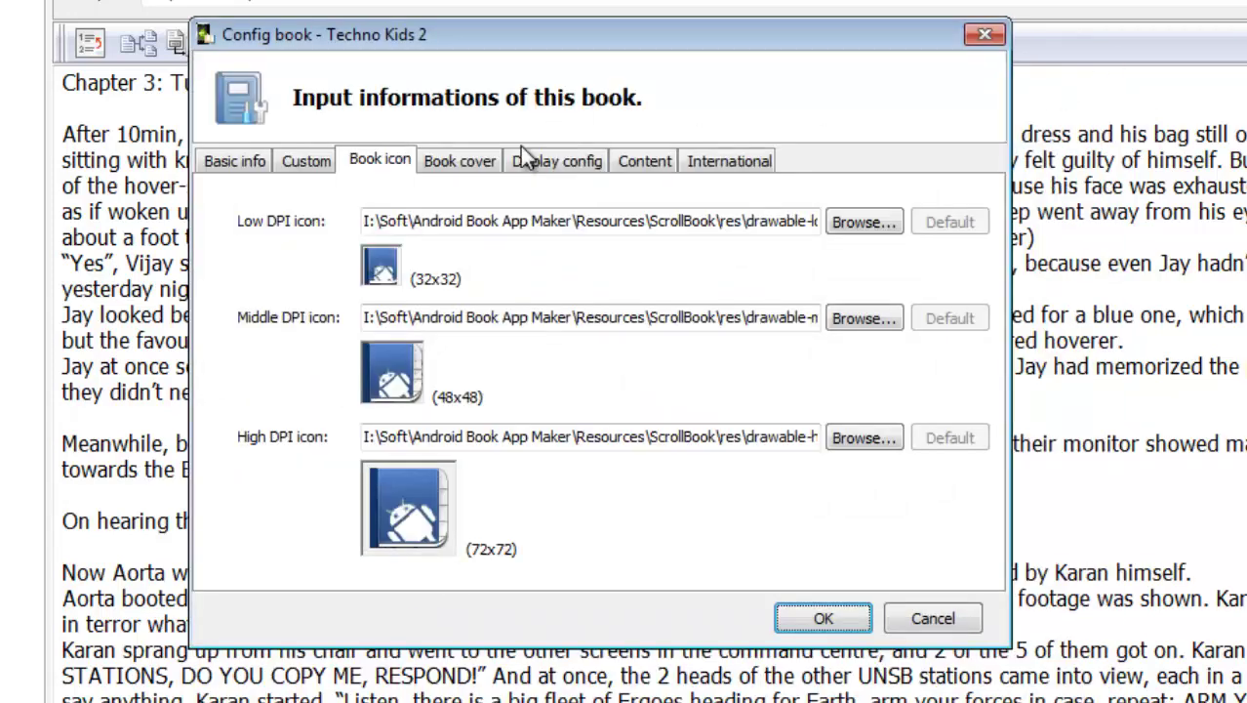
# Set the book cover to Techno Kids Fron Cover from the Videos library
pyautogui.click(454, 160)
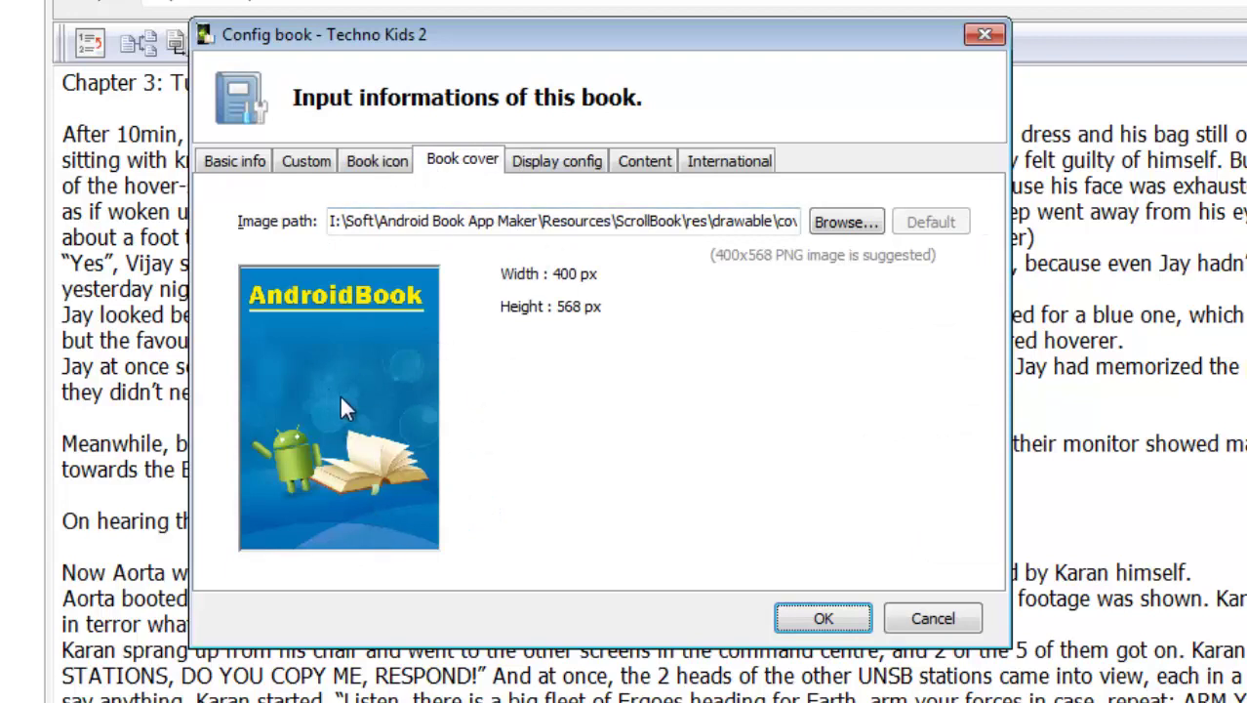
pyautogui.click(841, 223)
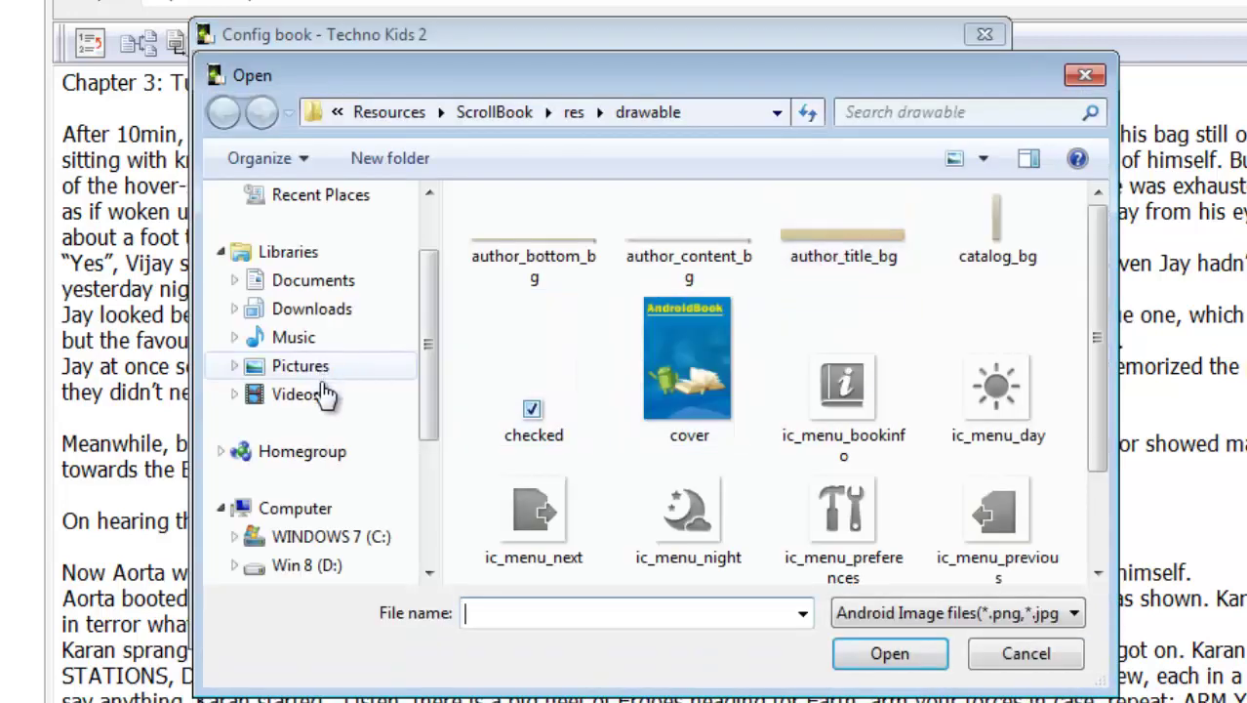
pyautogui.click(325, 394)
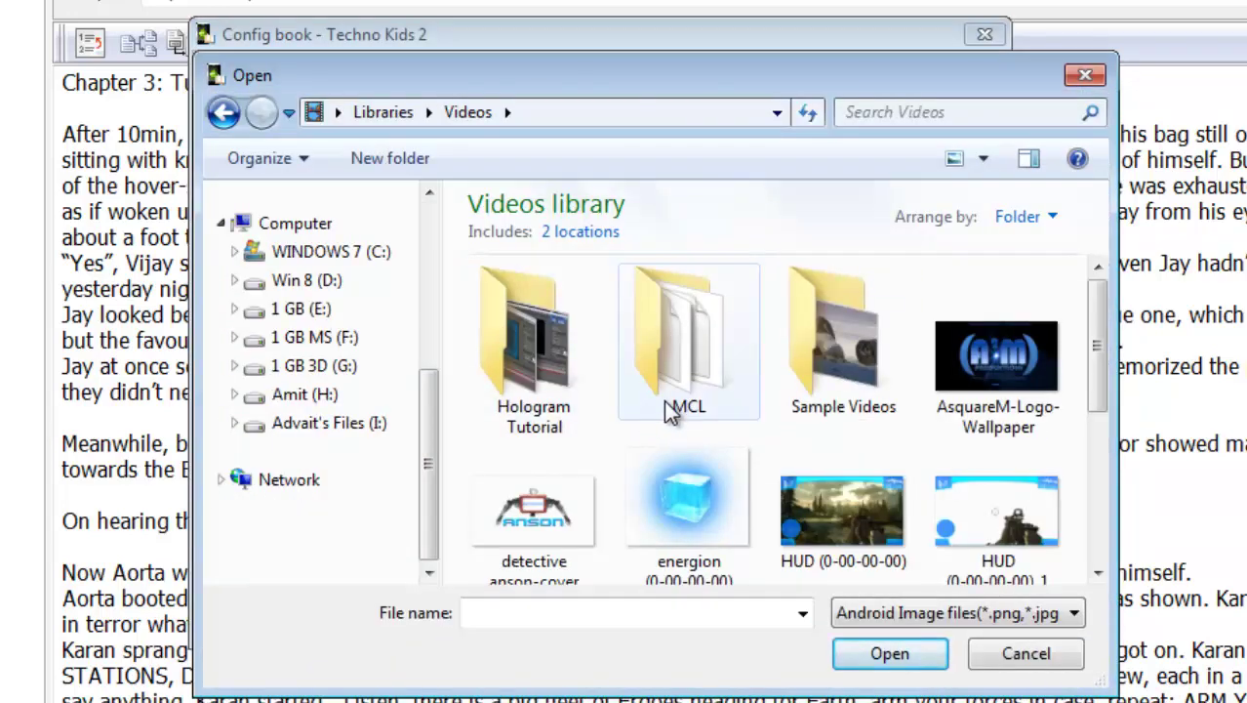
pyautogui.scroll(-3, 741, 410)
pyautogui.click(534, 479)
pyautogui.click(903, 663)
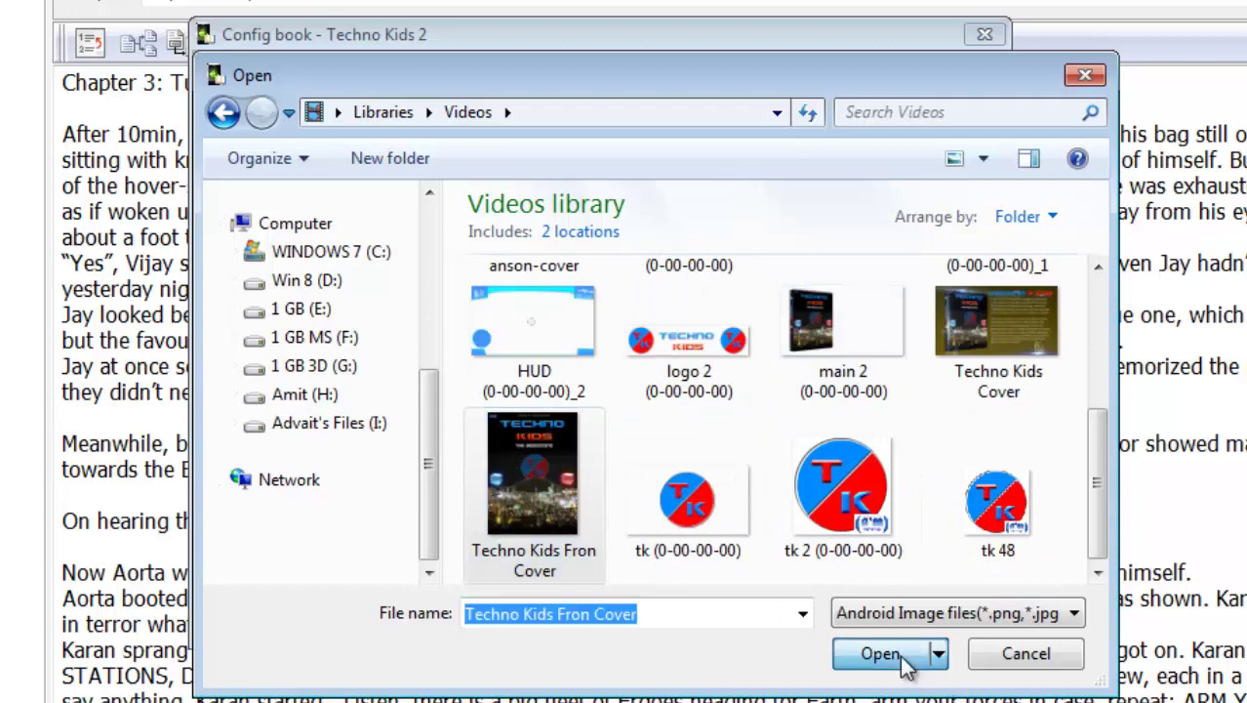
pyautogui.click(904, 664)
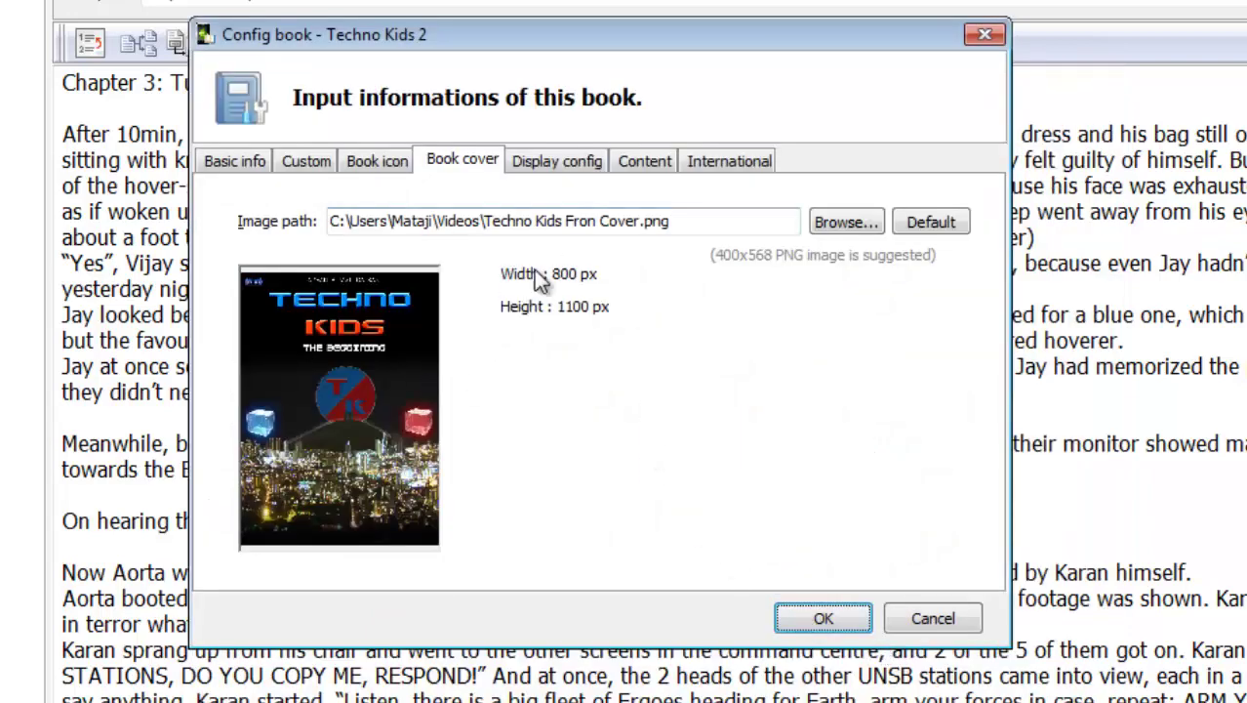
pyautogui.click(550, 161)
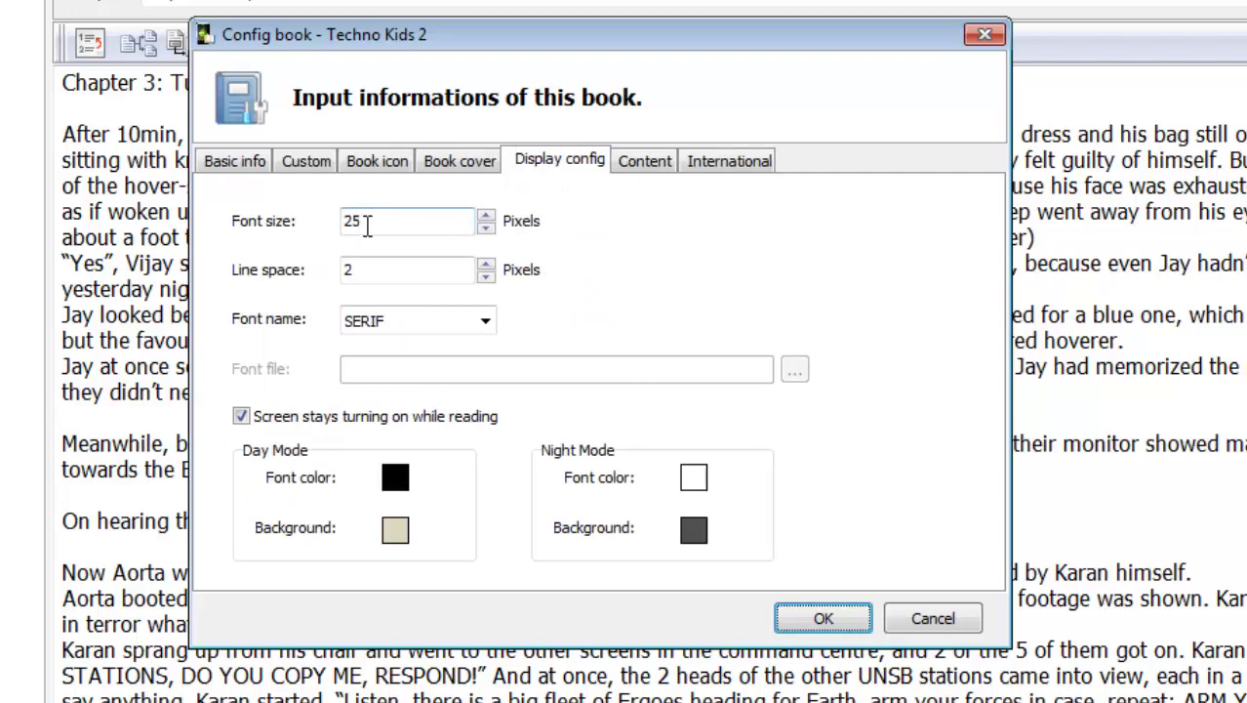
# Set the font size to 30, briefly trying a custom font before returning to SERIF
pyautogui.moveTo(367, 224); pyautogui.dragTo(315, 219)
pyautogui.write('30')
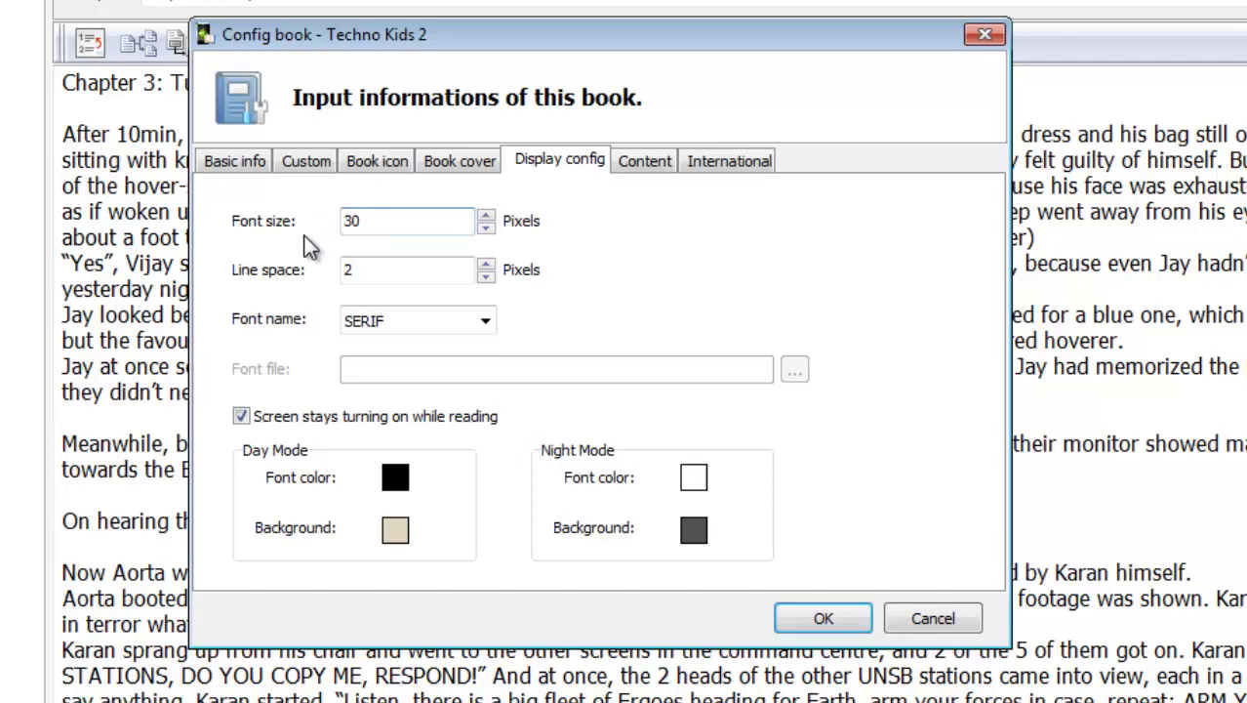
pyautogui.click(486, 322)
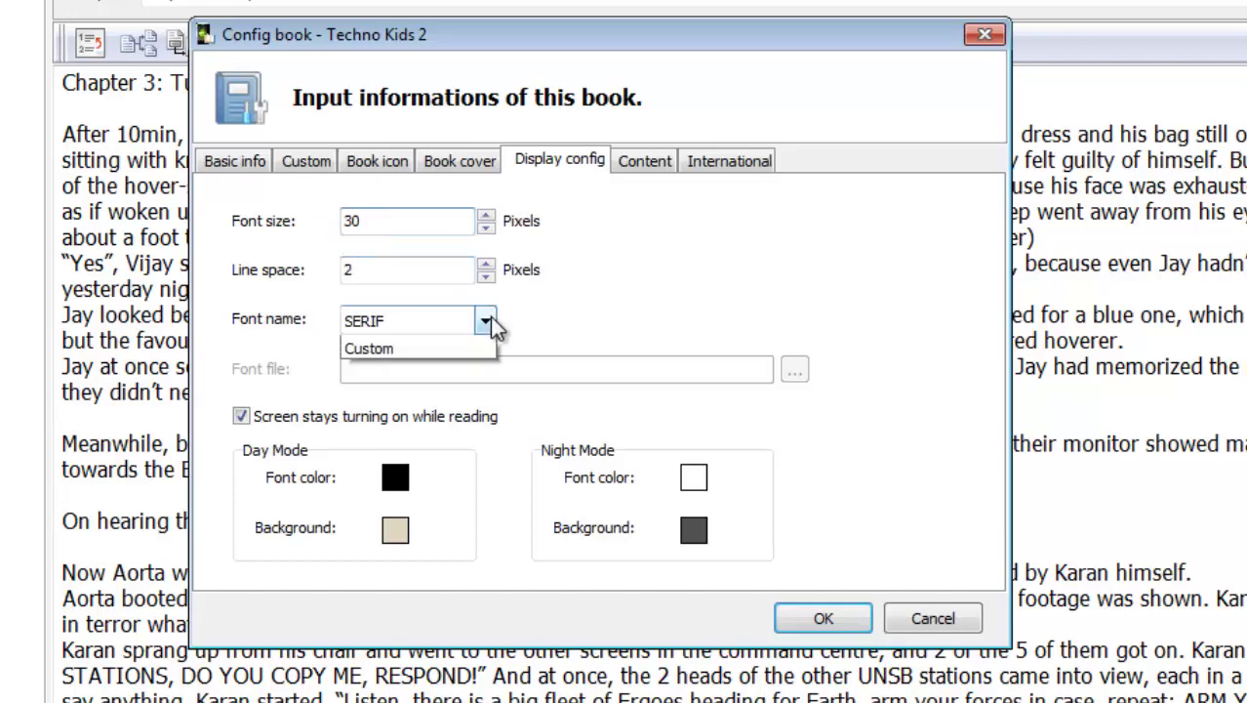
pyautogui.click(429, 413)
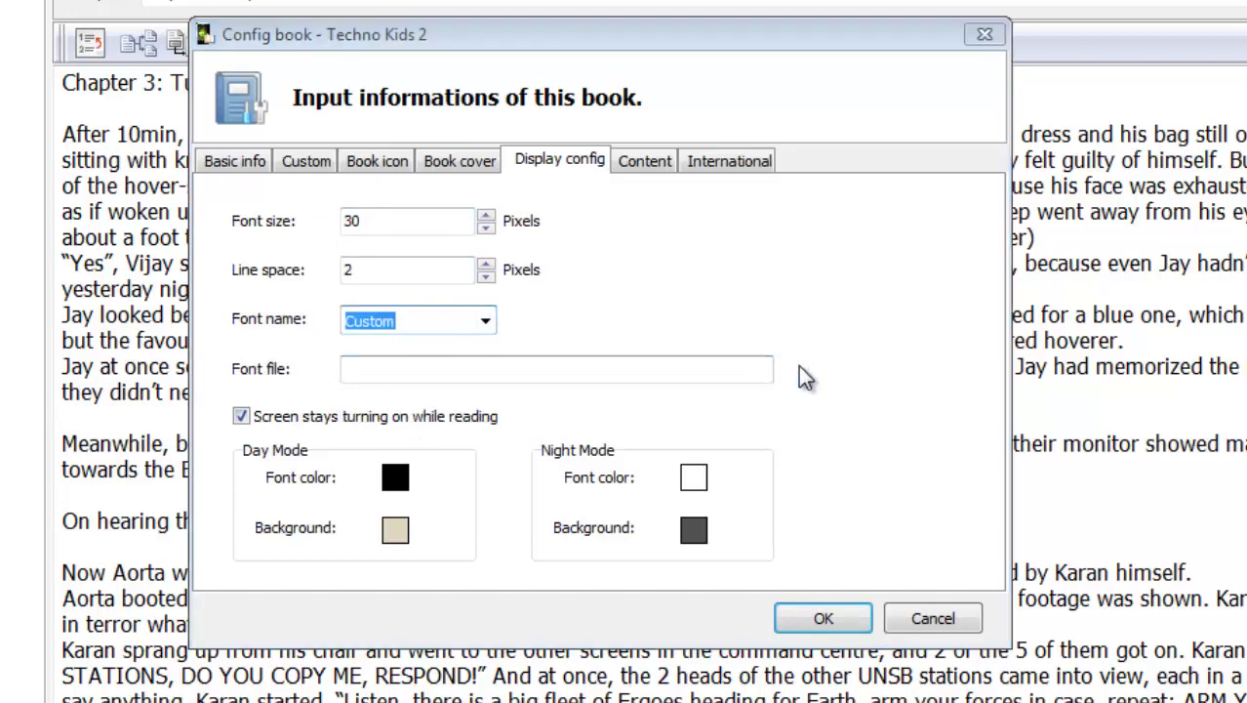
pyautogui.click(802, 377)
pyautogui.click(1159, 18)
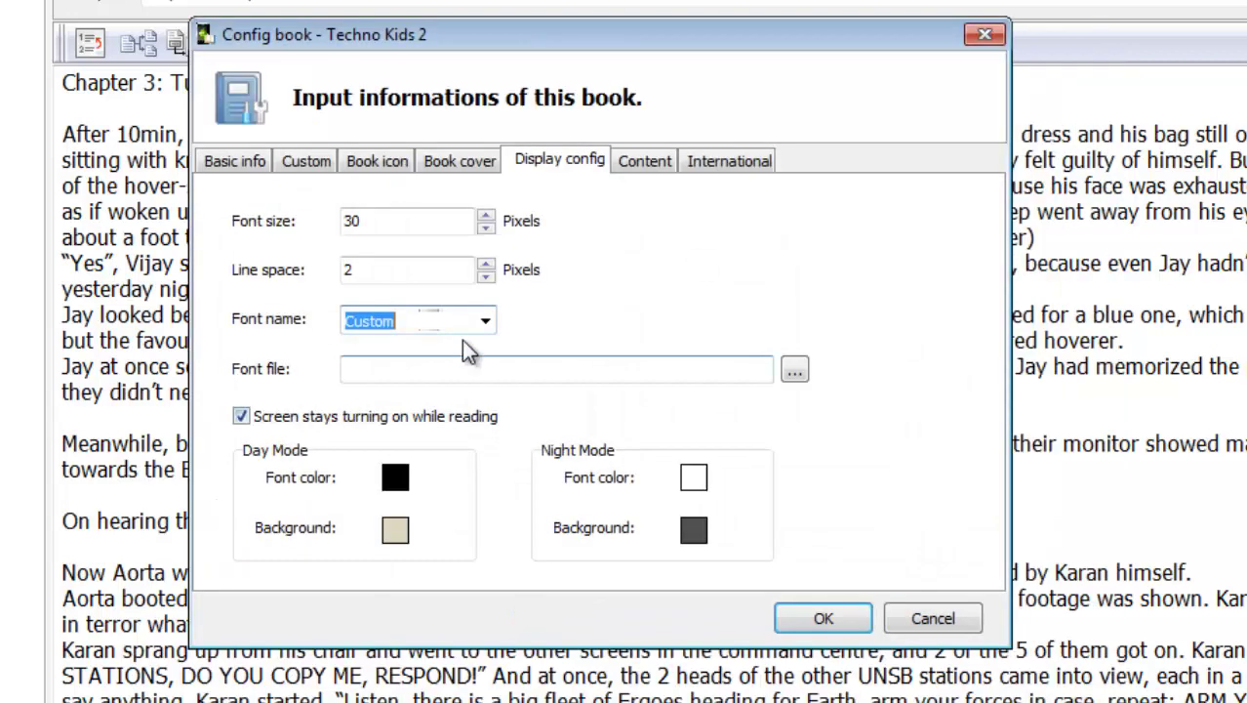
pyautogui.click(486, 321)
pyautogui.click(448, 353)
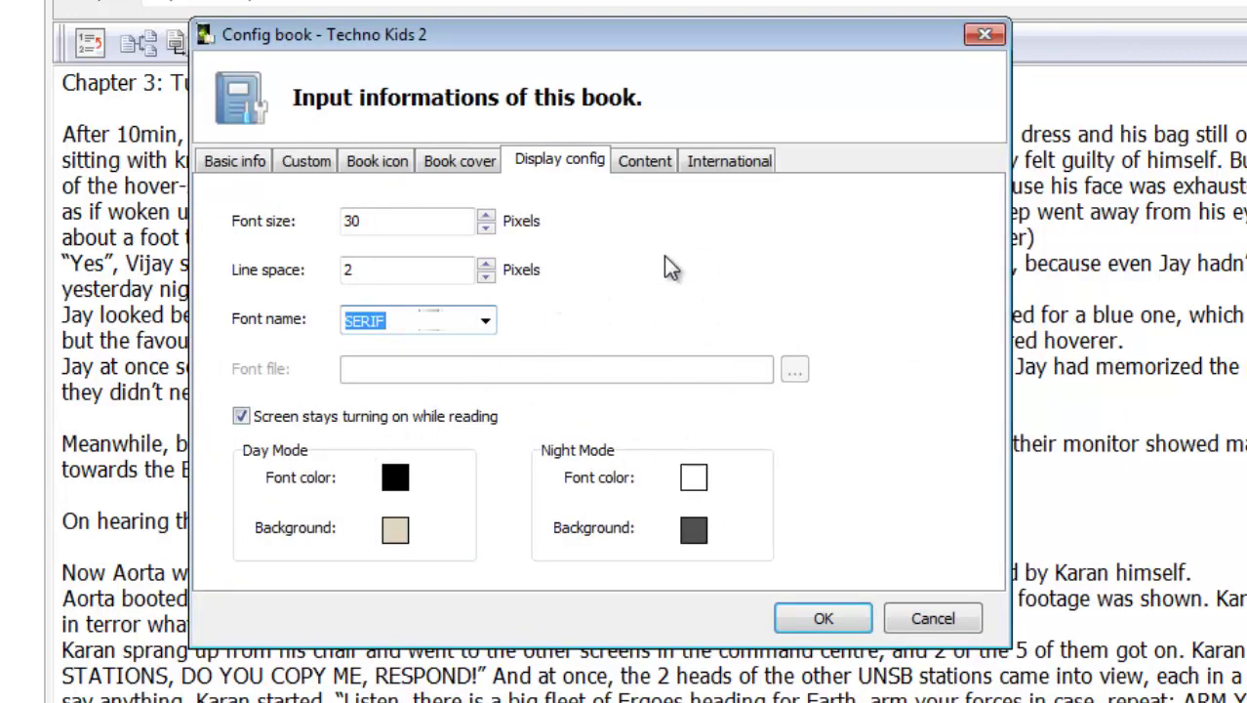
# On the International labels page, enter 'Kitaab ka Naam' for Book name, then delete it
pyautogui.click(654, 164)
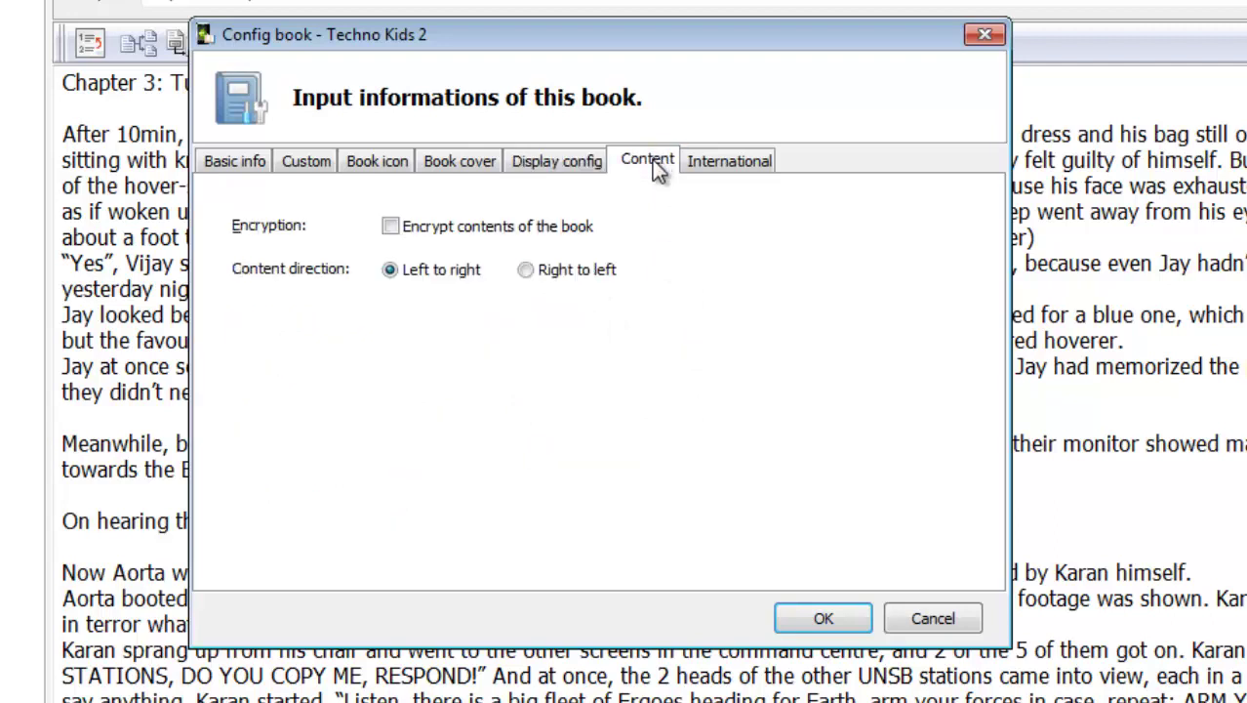
pyautogui.click(732, 168)
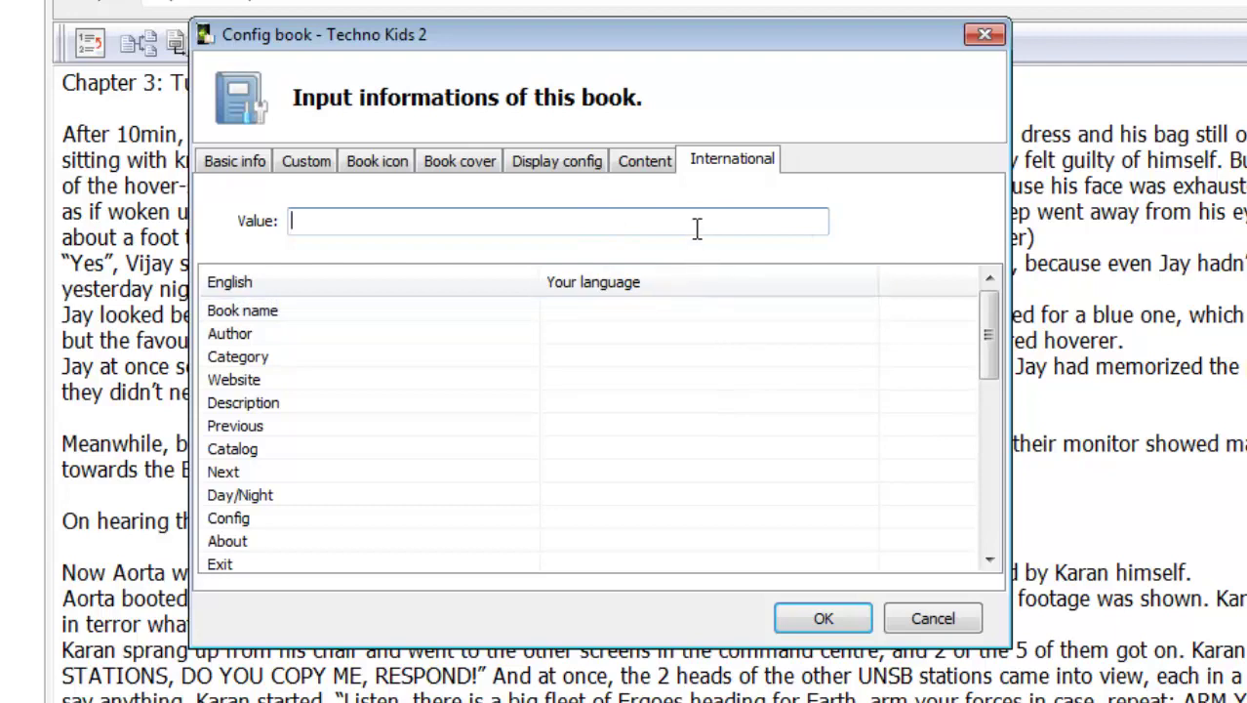
pyautogui.click(266, 310)
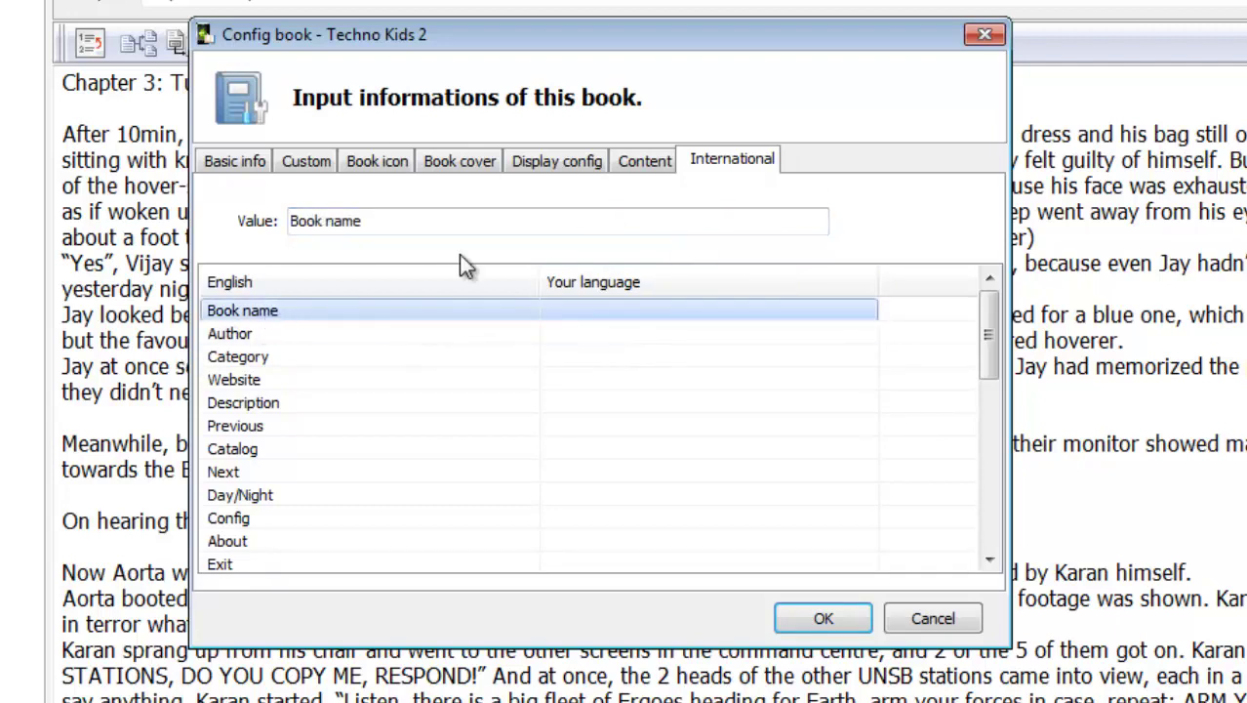
pyautogui.moveTo(557, 228); pyautogui.dragTo(162, 246)
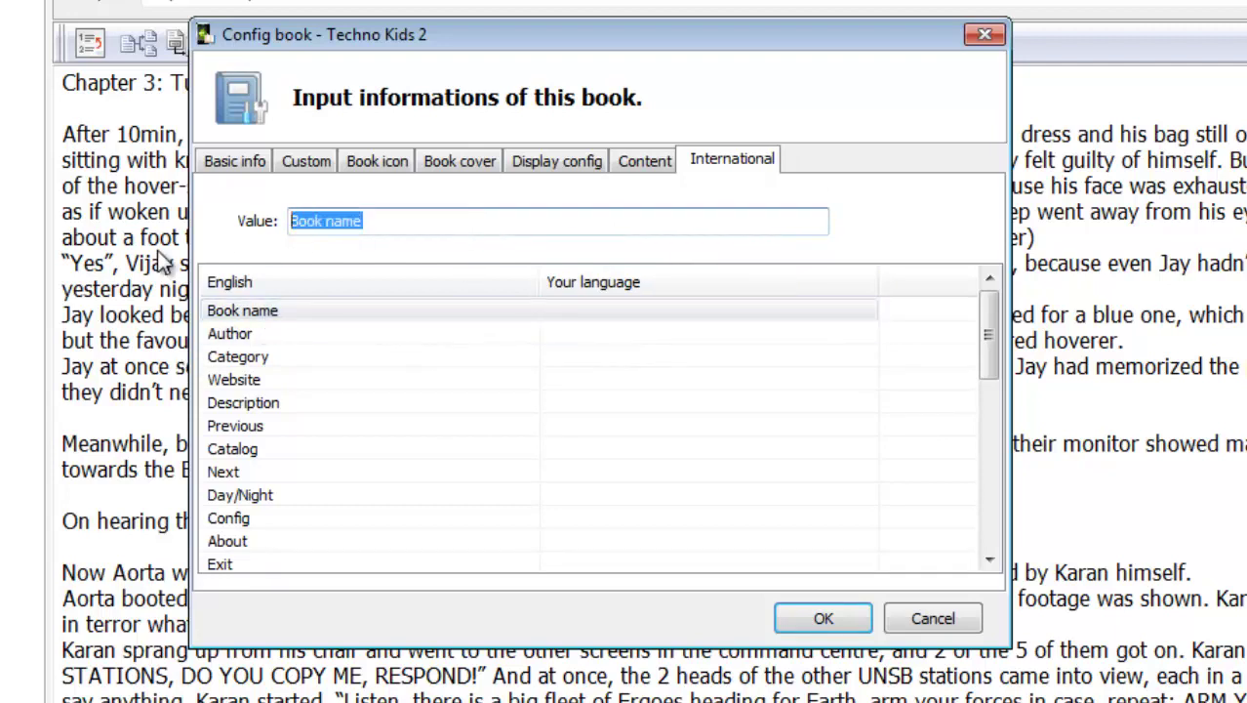
pyautogui.write('Kit')
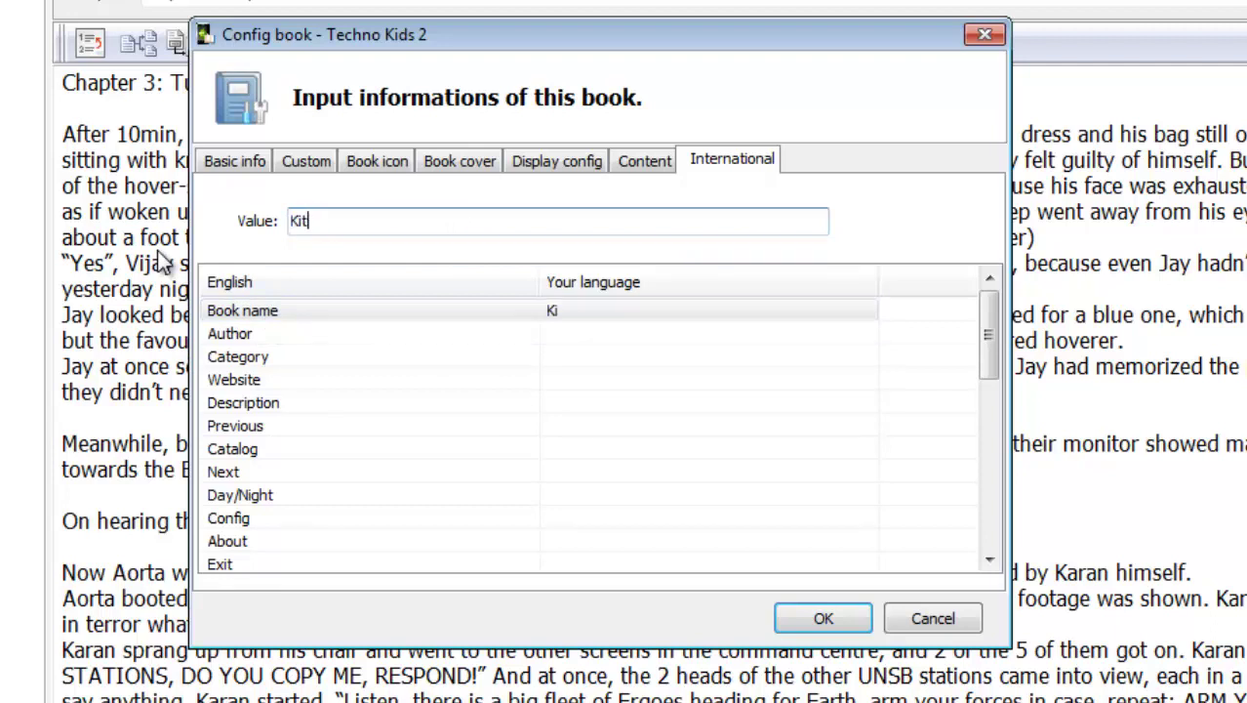
pyautogui.write('aab ka Naam')
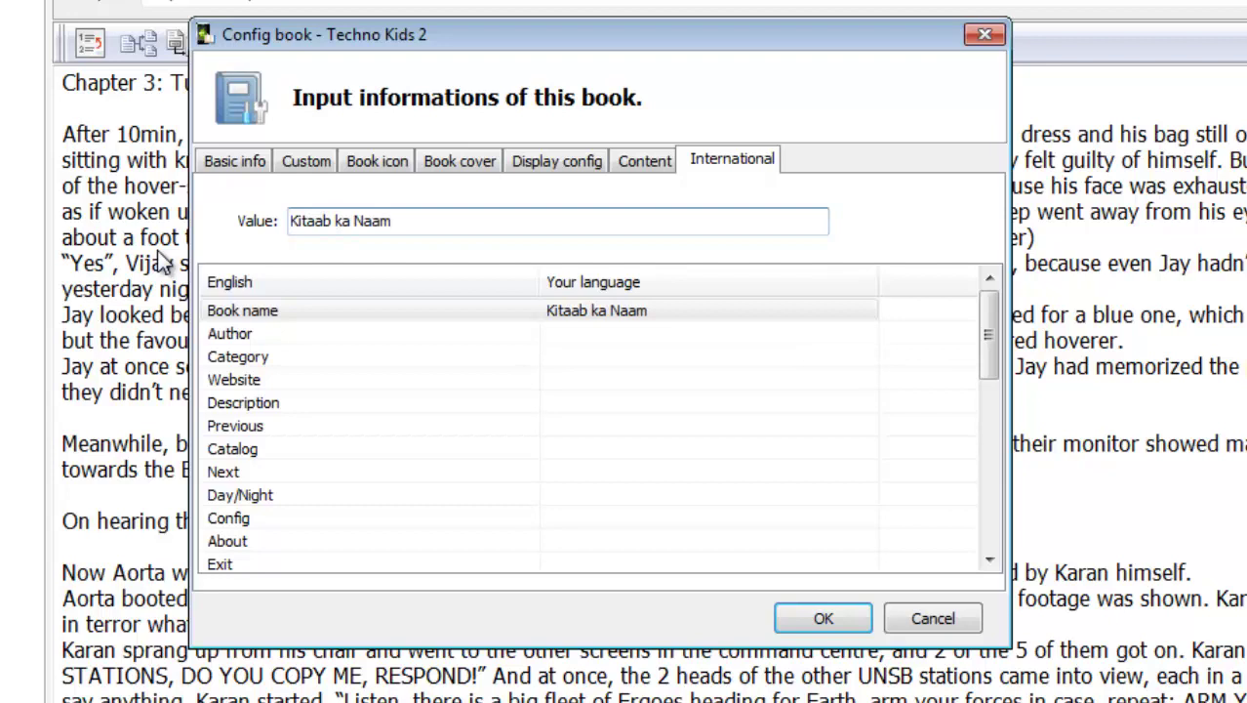
pyautogui.hotkey('ctrl', 'a')
pyautogui.press('BackSpace')
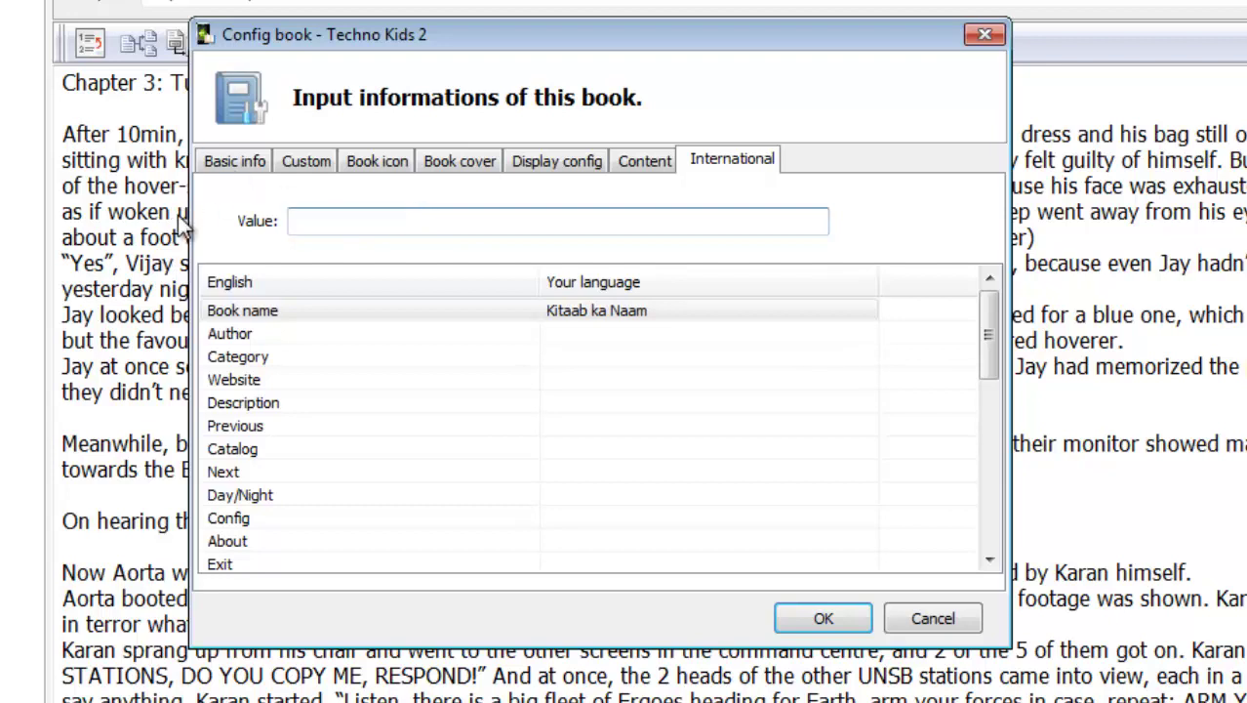
# Type a Hindi translation for the Author label, then erase it so it stays empty
pyautogui.click(611, 332)
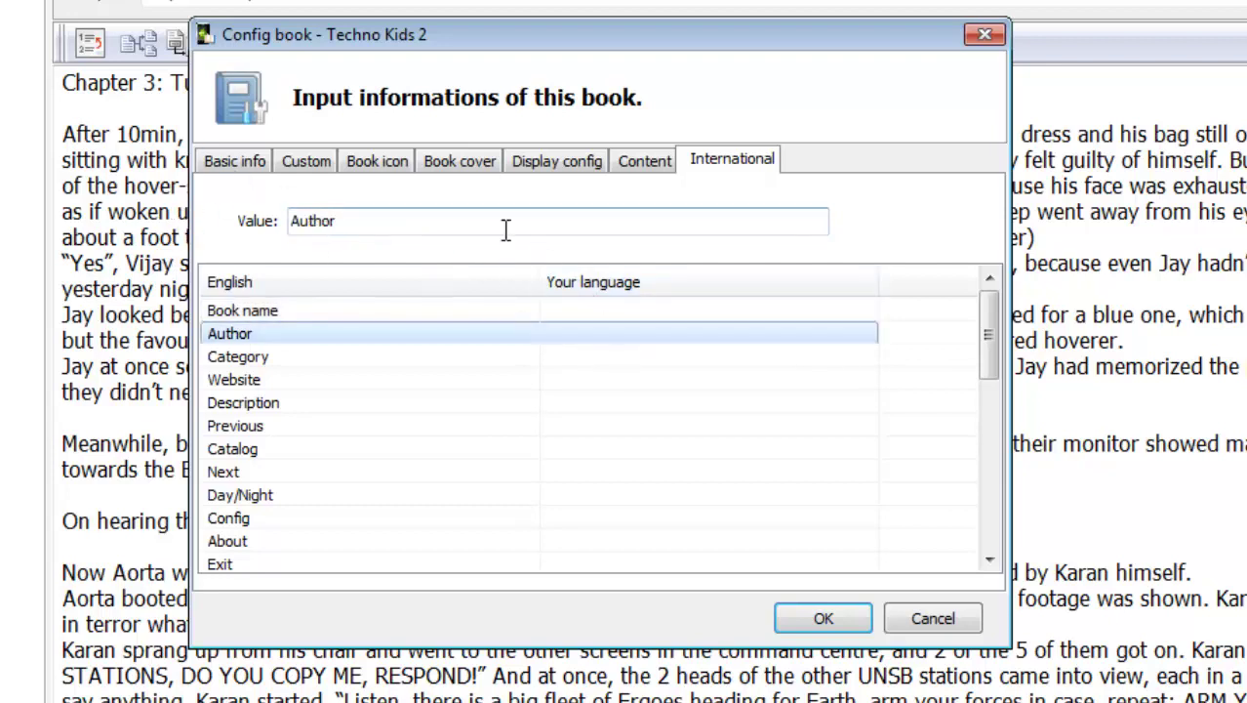
pyautogui.click(504, 223)
pyautogui.hotkey('ctrl', 'a')
pyautogui.write('L')
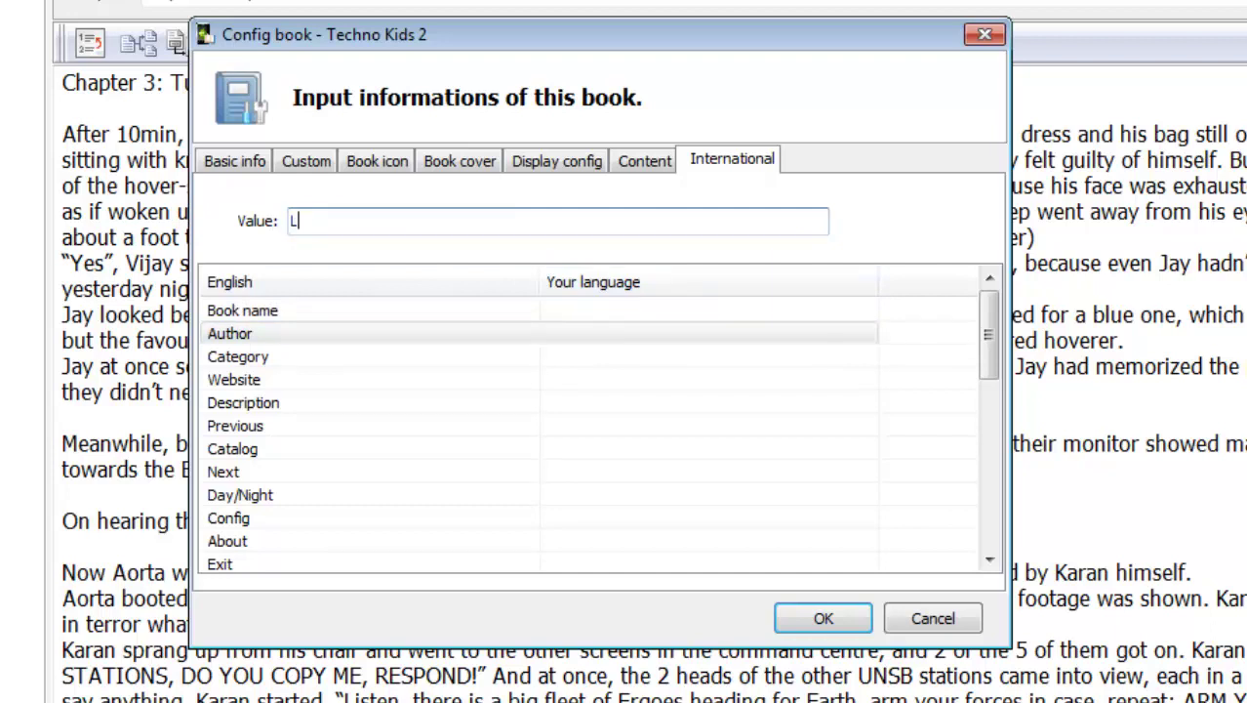
pyautogui.write('Ekahl')
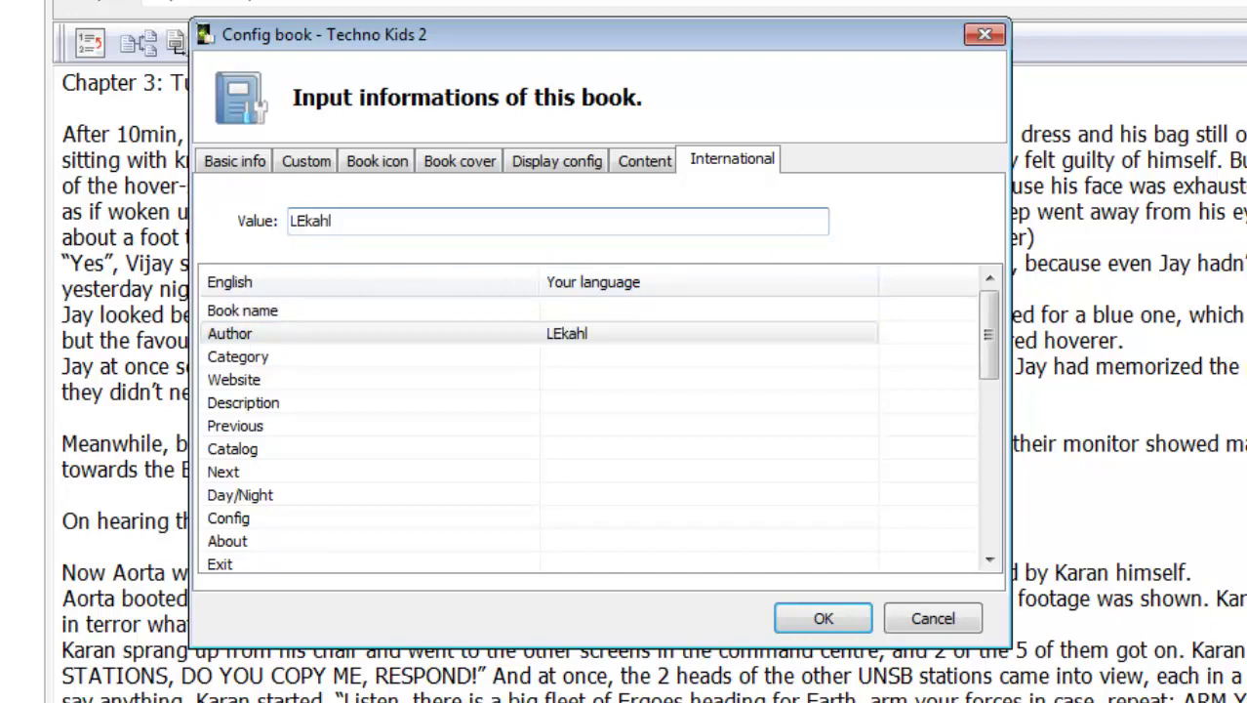
pyautogui.press('BackSpace')
pyautogui.press('BackSpace')
pyautogui.press('BackSpace')
pyautogui.press('BackSpace')
pyautogui.press('BackSpace')
pyautogui.write('ekhak')
pyautogui.press('BackSpace')
pyautogui.press('BackSpace')
pyautogui.press('BackSpace')
pyautogui.press('BackSpace')
pyautogui.press('BackSpace')
pyautogui.press('BackSpace')
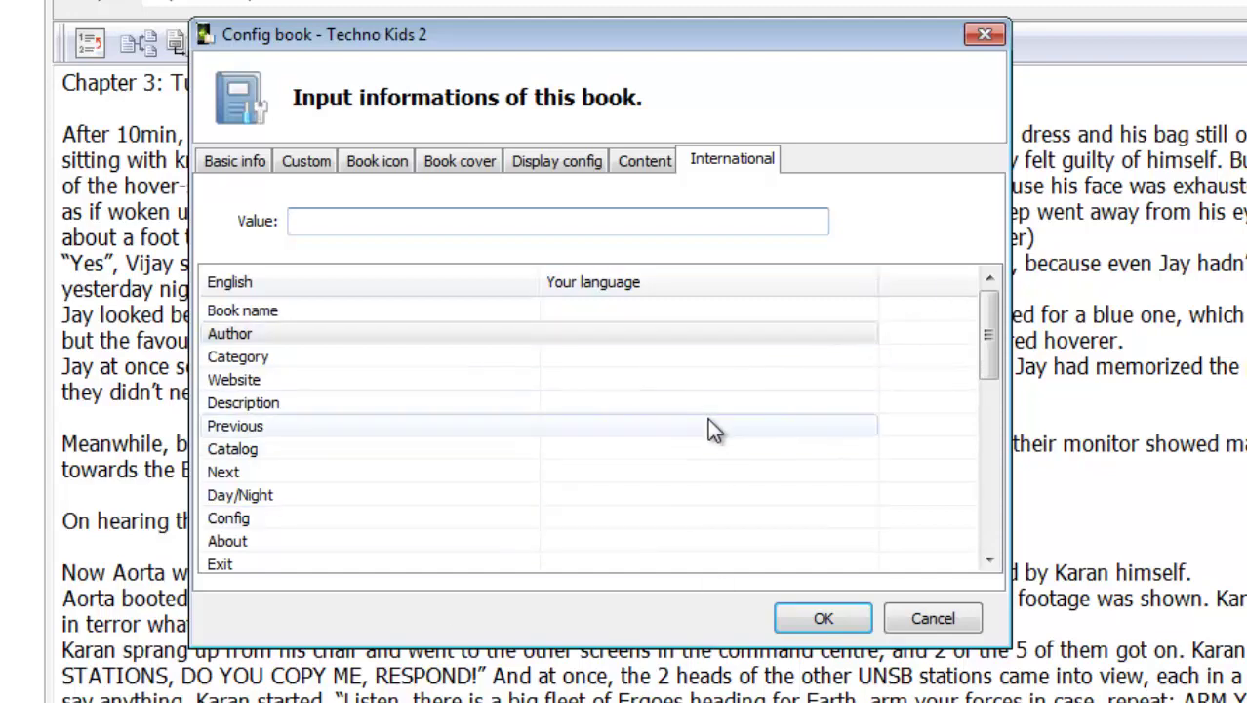
# Save the book configuration, start the Android build and choose to create a new keystore
pyautogui.click(228, 163)
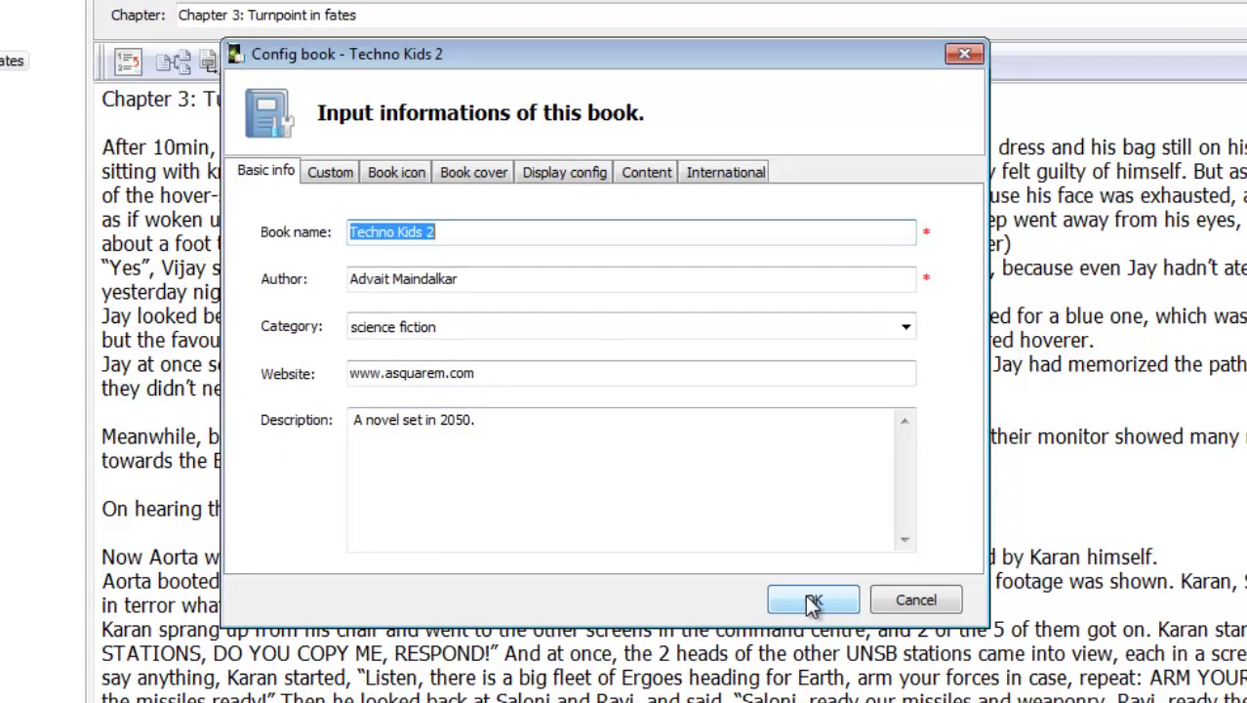
pyautogui.click(812, 602)
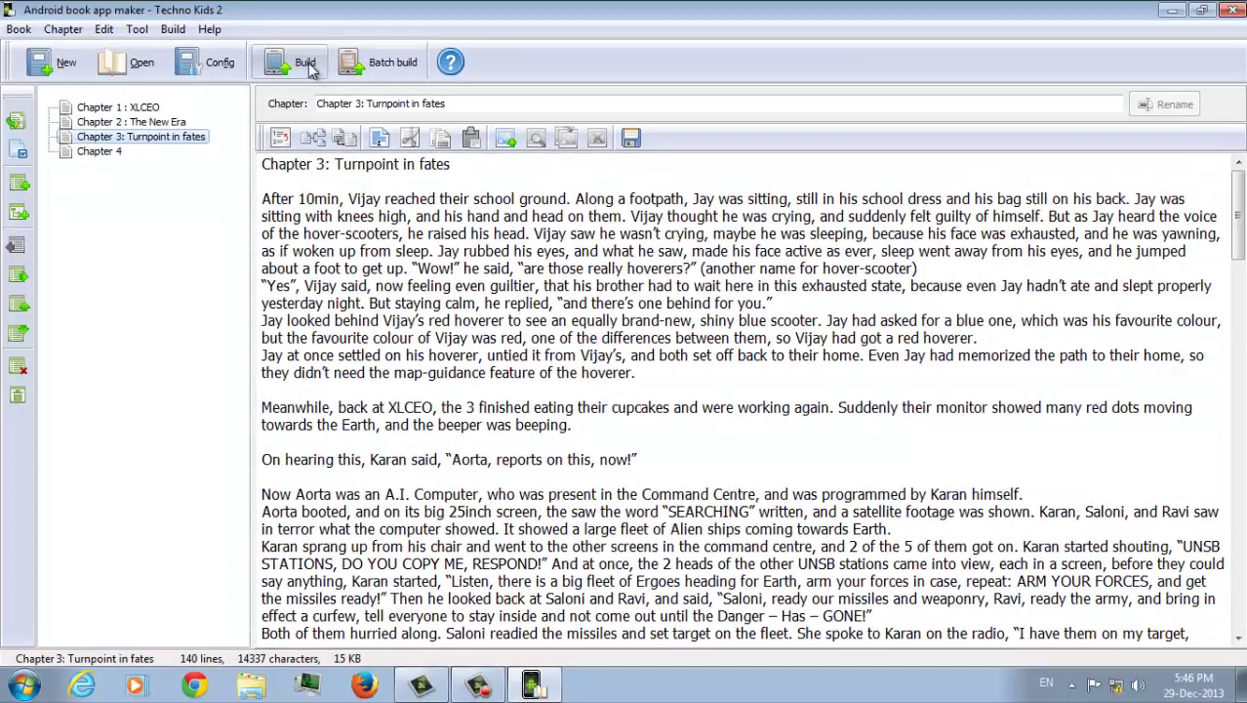
pyautogui.click(306, 67)
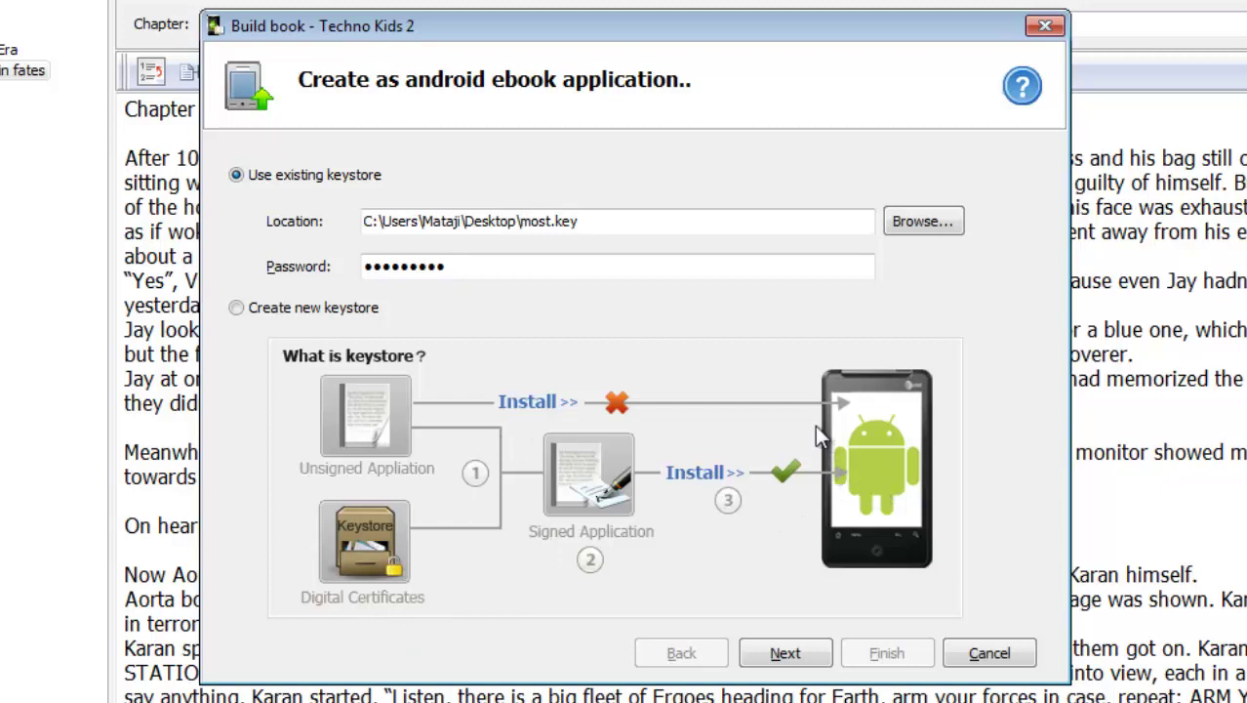
pyautogui.click(320, 308)
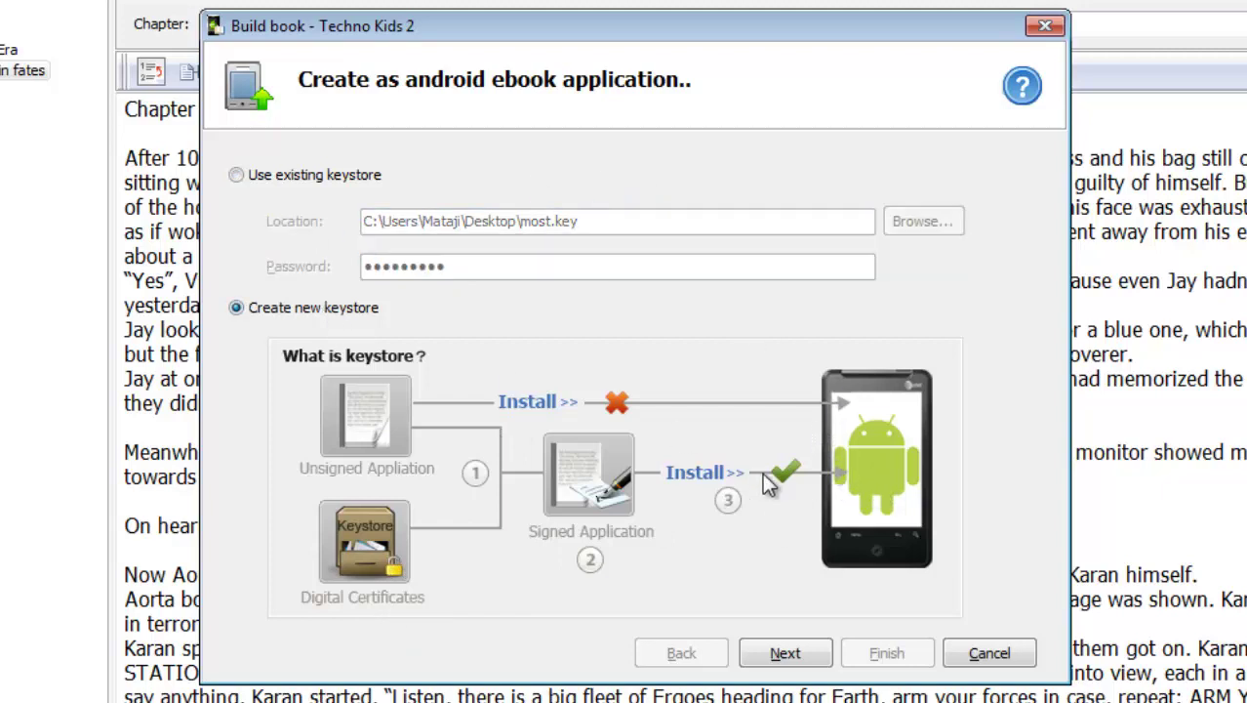
pyautogui.click(320, 172)
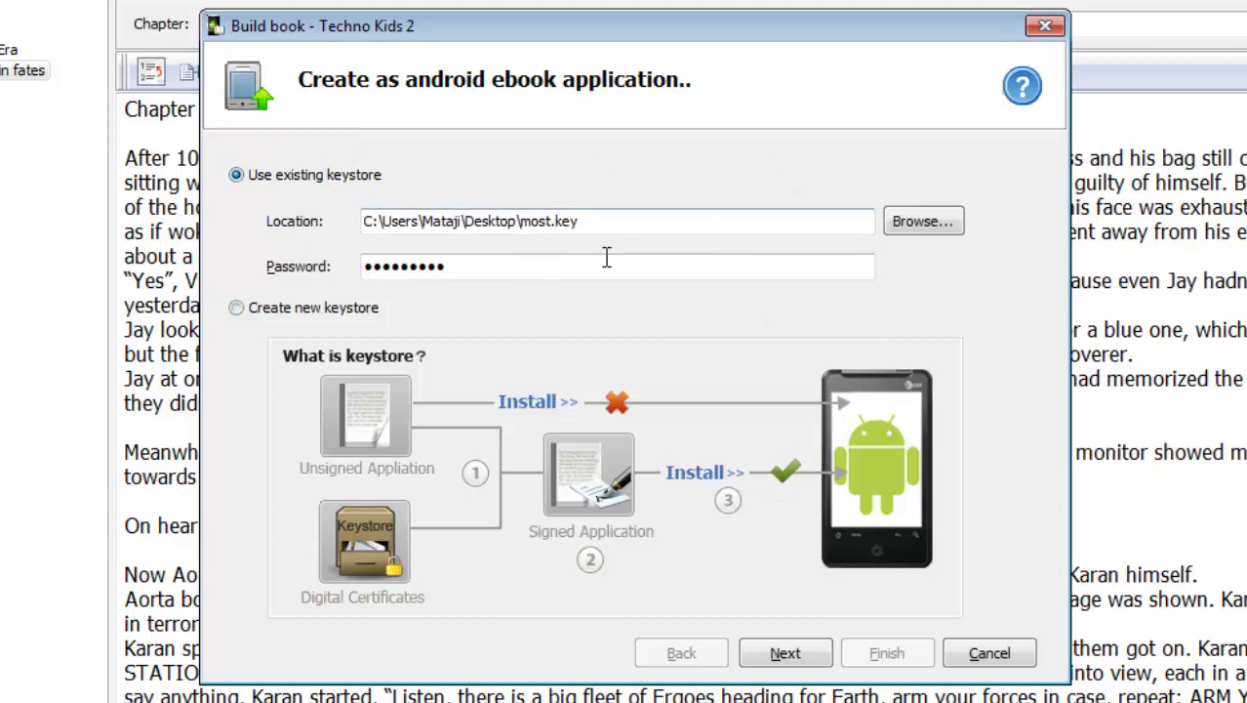
pyautogui.click(266, 310)
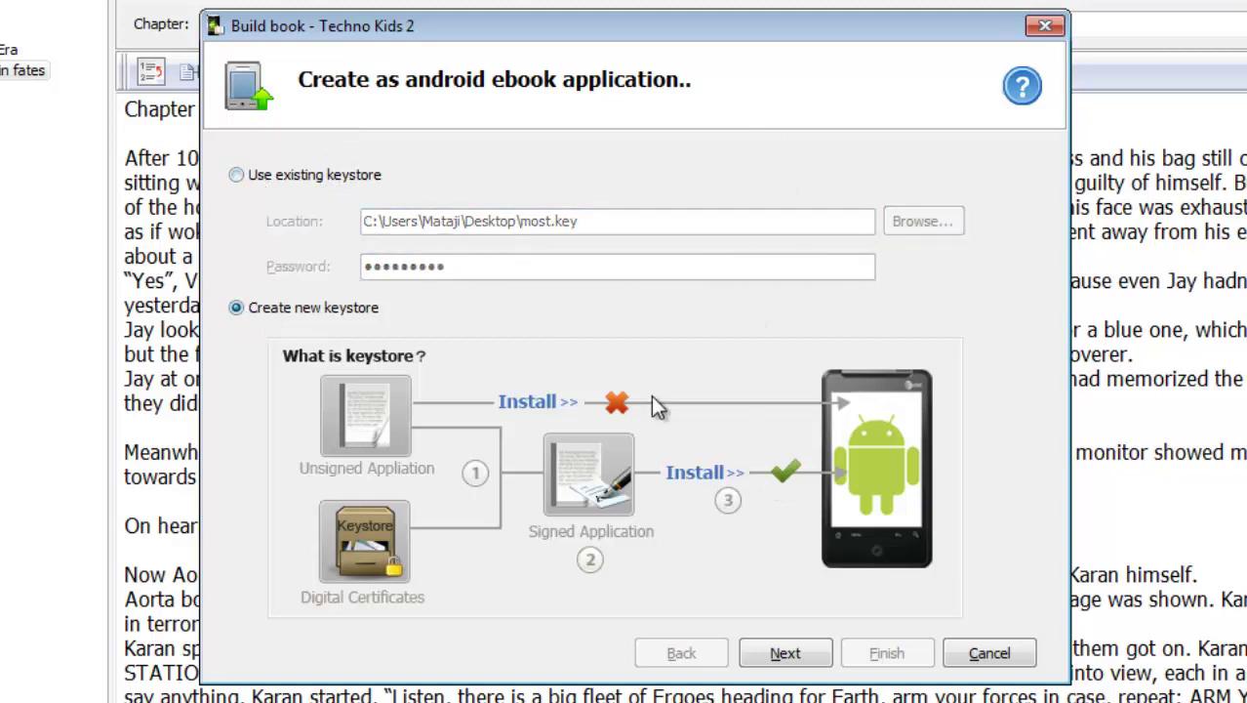
pyautogui.click(783, 652)
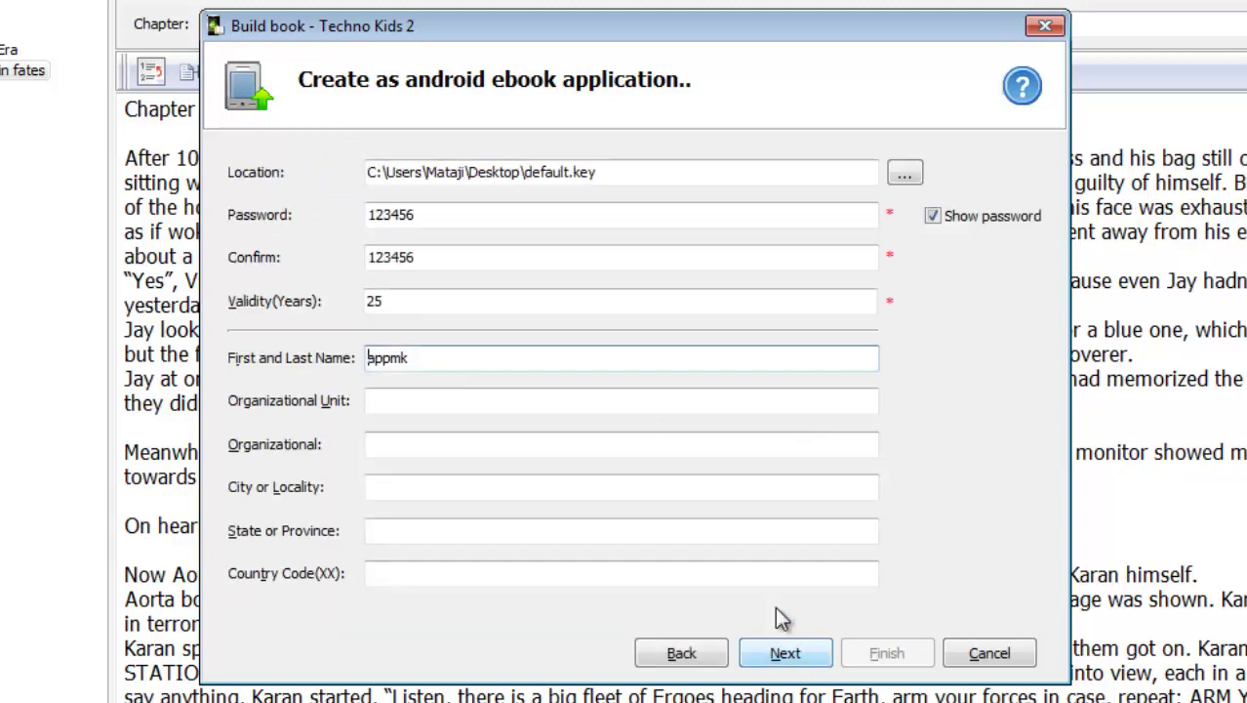
# Fill in the keystore entry and the certificate owner's full name, fixing its capitalisation
pyautogui.click(440, 215)
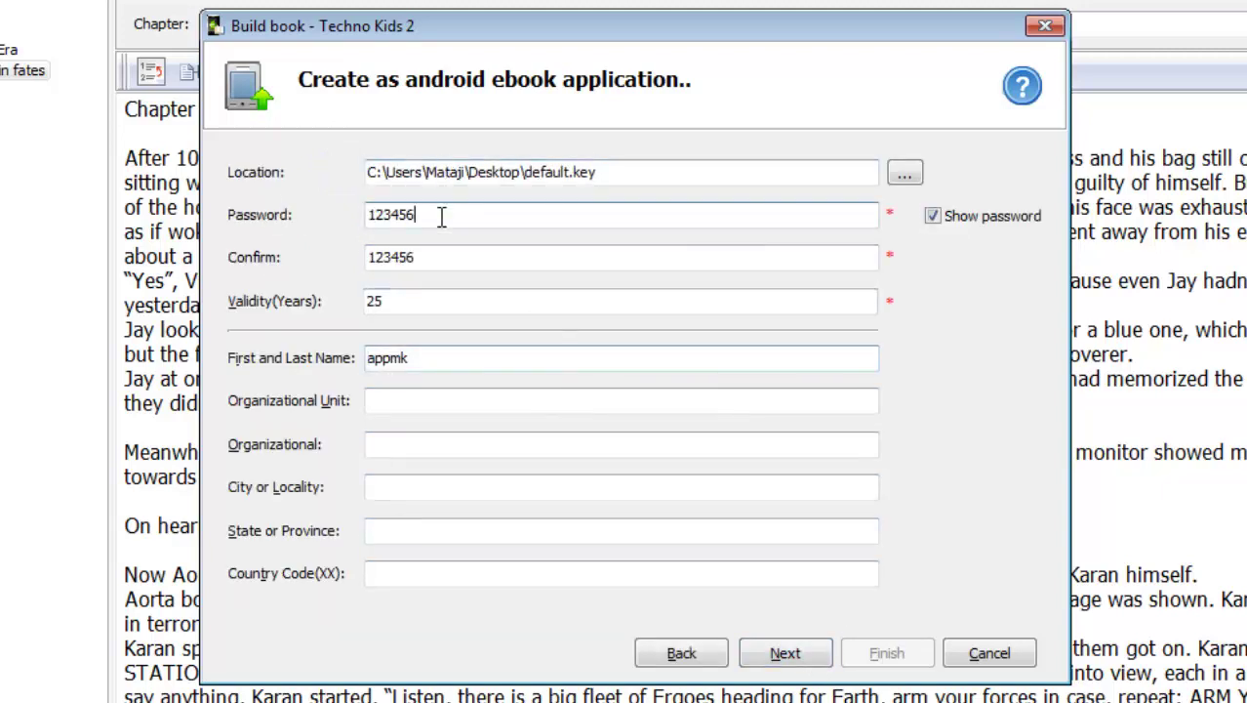
pyautogui.click(571, 173)
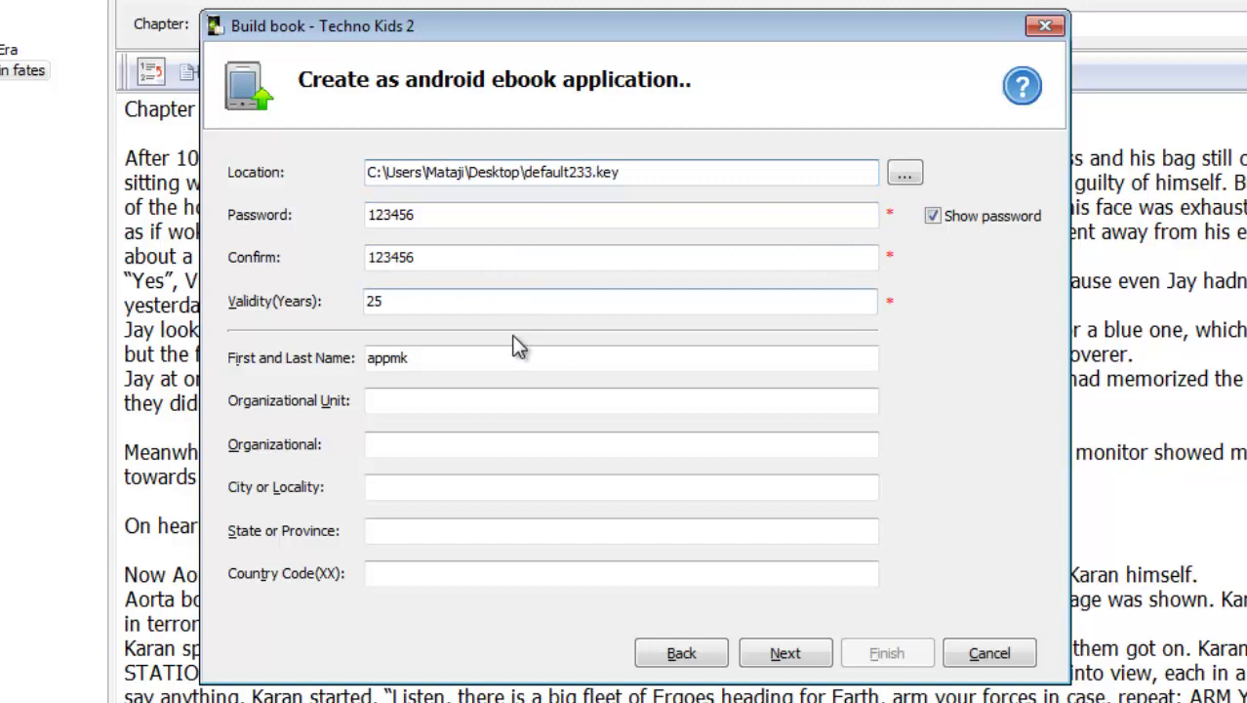
pyautogui.moveTo(513, 358); pyautogui.dragTo(174, 388)
pyautogui.write('Ad')
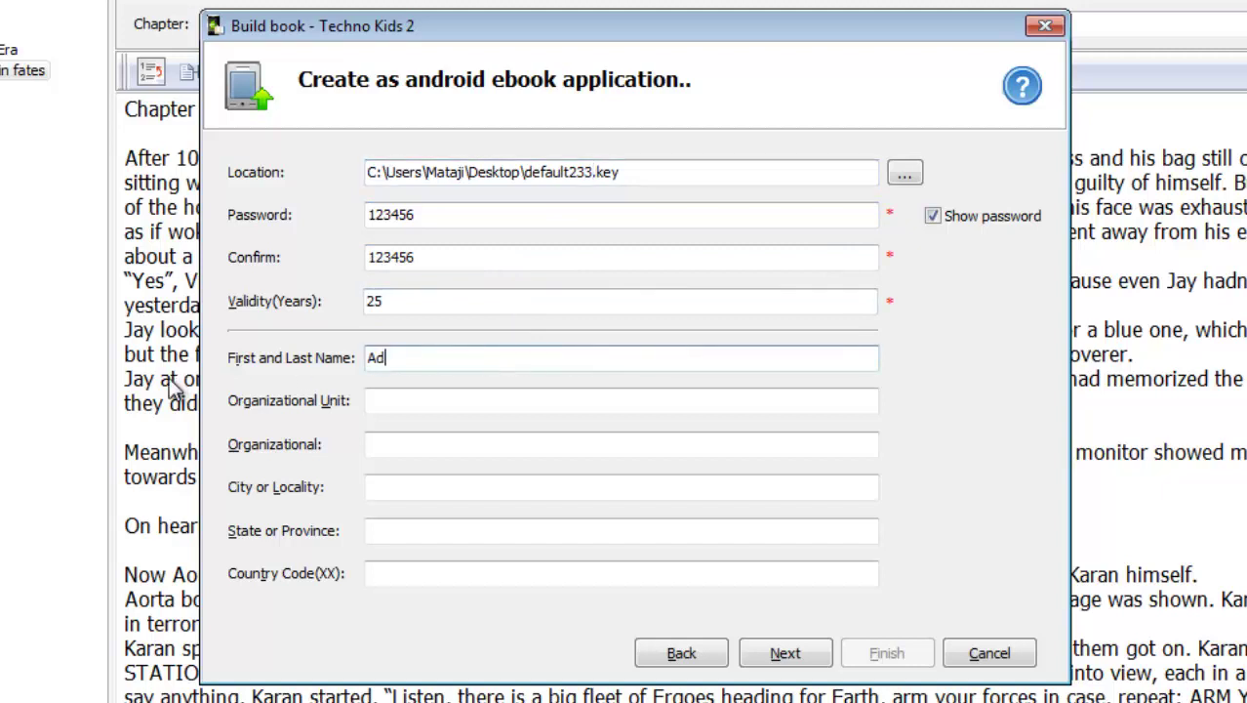
pyautogui.write('vait MAindlkar')
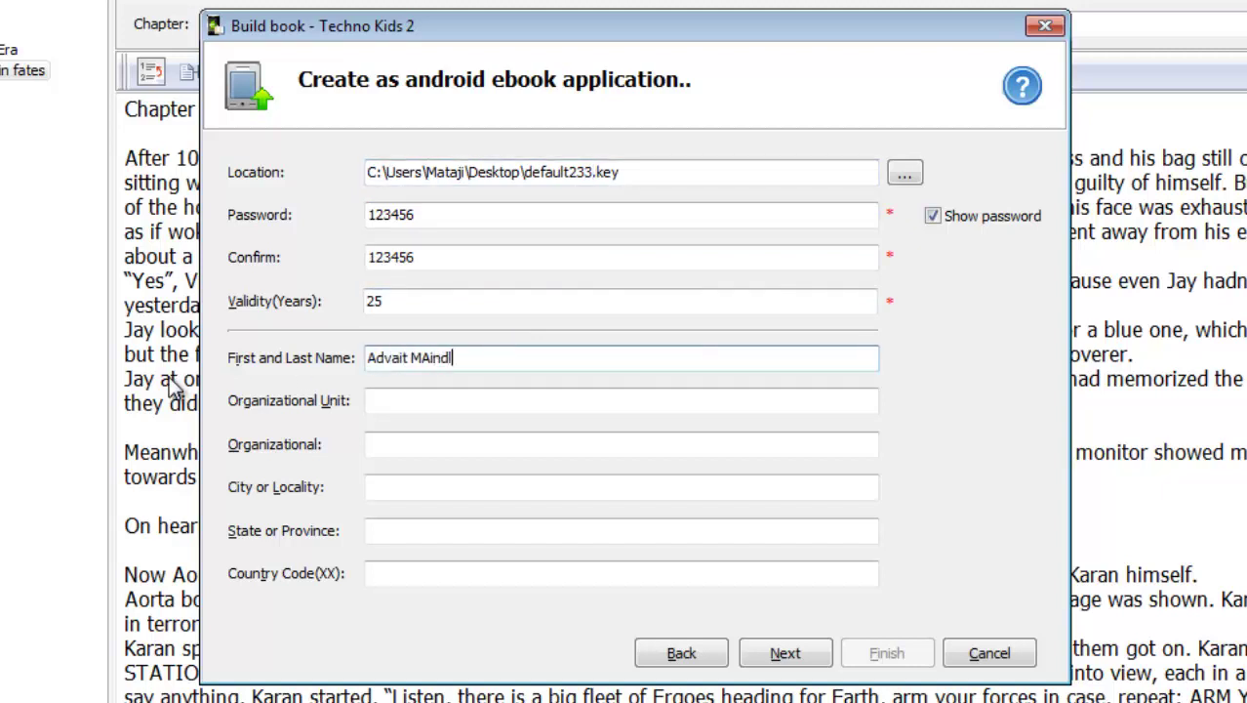
pyautogui.click(430, 360)
pyautogui.press('BackSpace')
pyautogui.write('a')
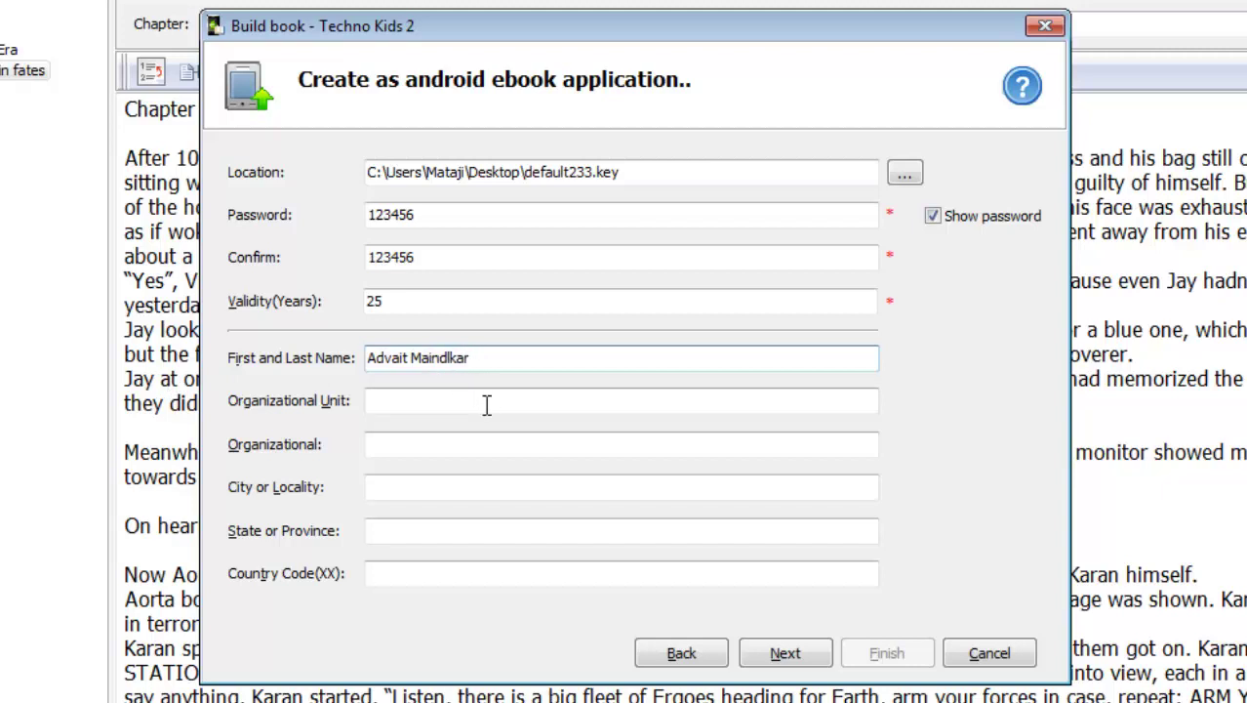
# Set the organizational unit to AsquareM Books and the organization to AsquareM
pyautogui.click(486, 404)
pyautogui.write('SA')
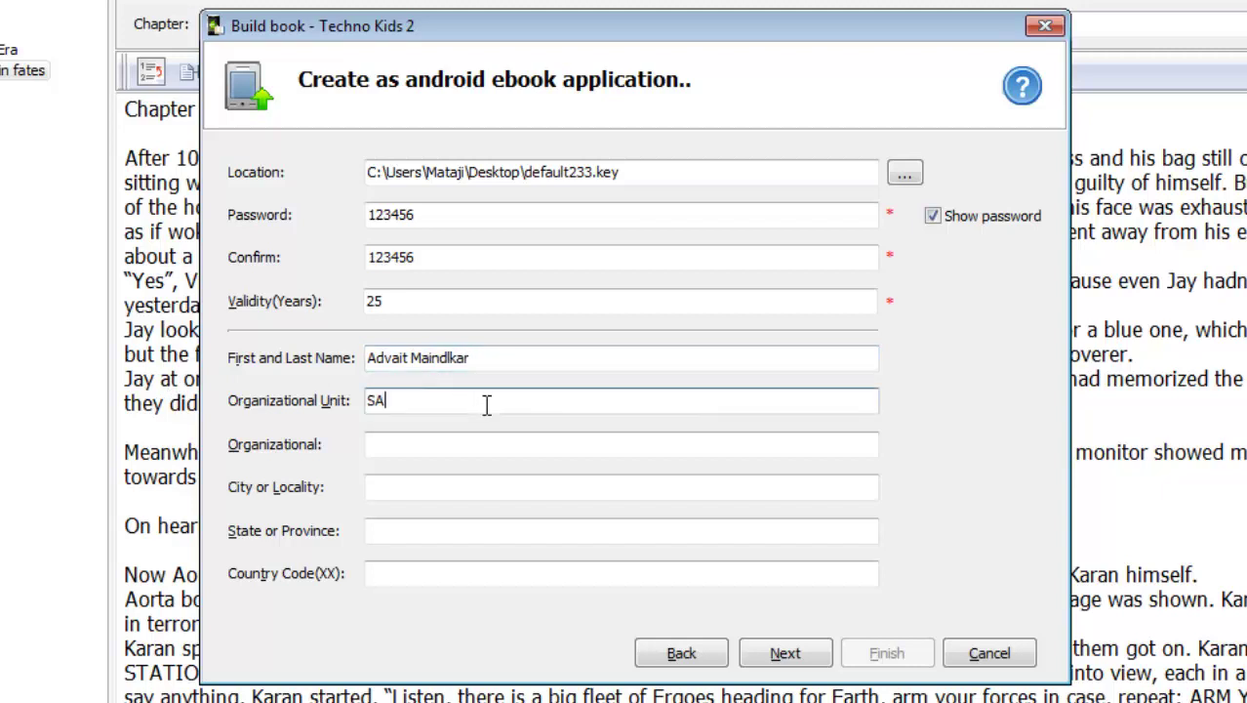
pyautogui.press('BackSpace')
pyautogui.press('BackSpace')
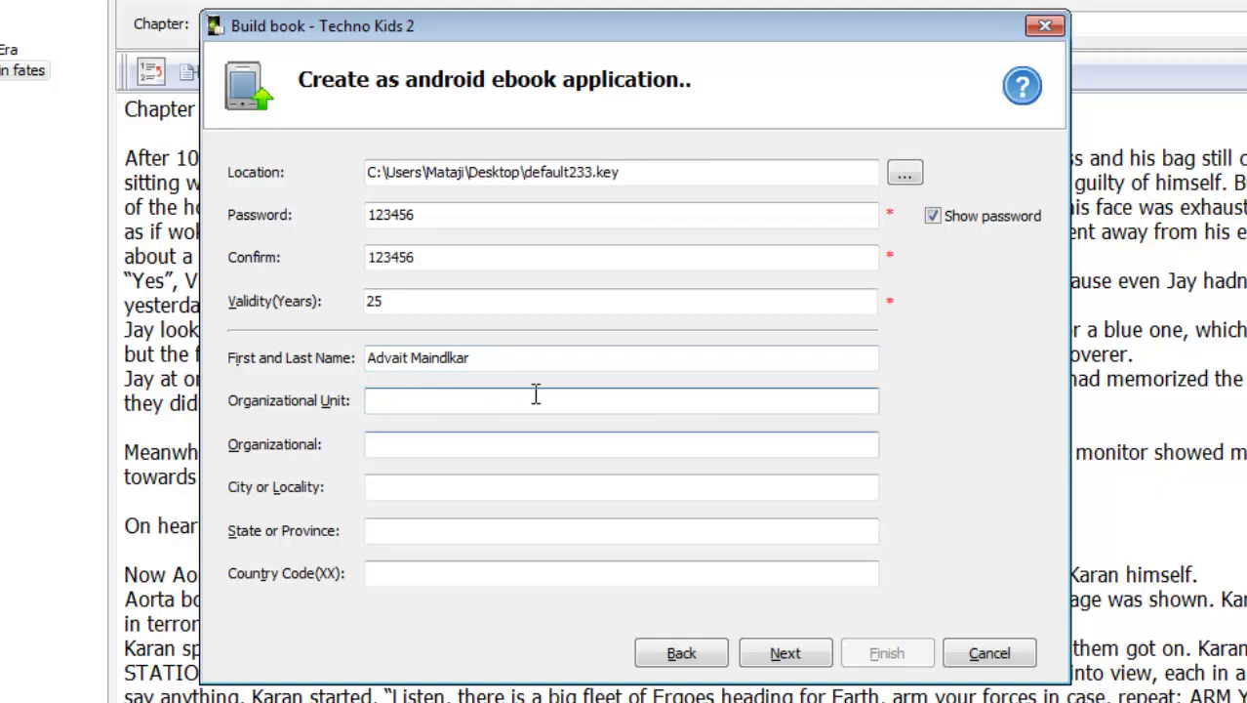
pyautogui.click(537, 444)
pyautogui.write('AsquareM')
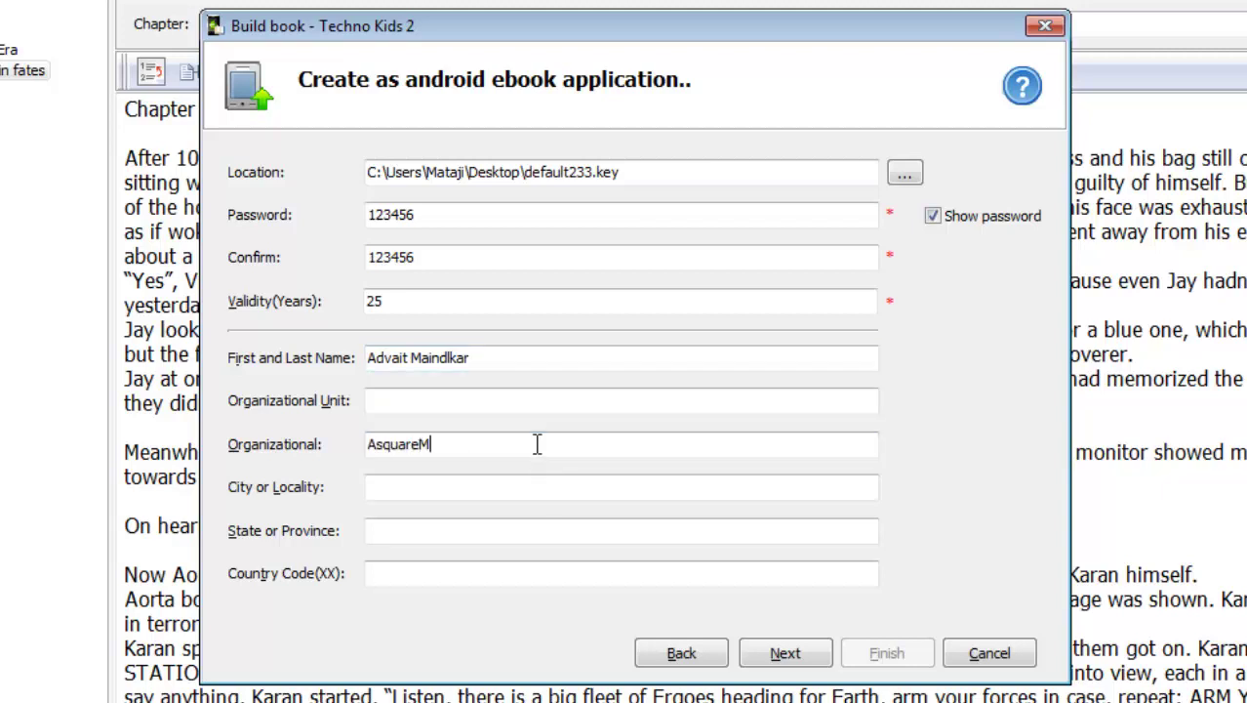
pyautogui.click(552, 404)
pyautogui.write('AsquareM Apps')
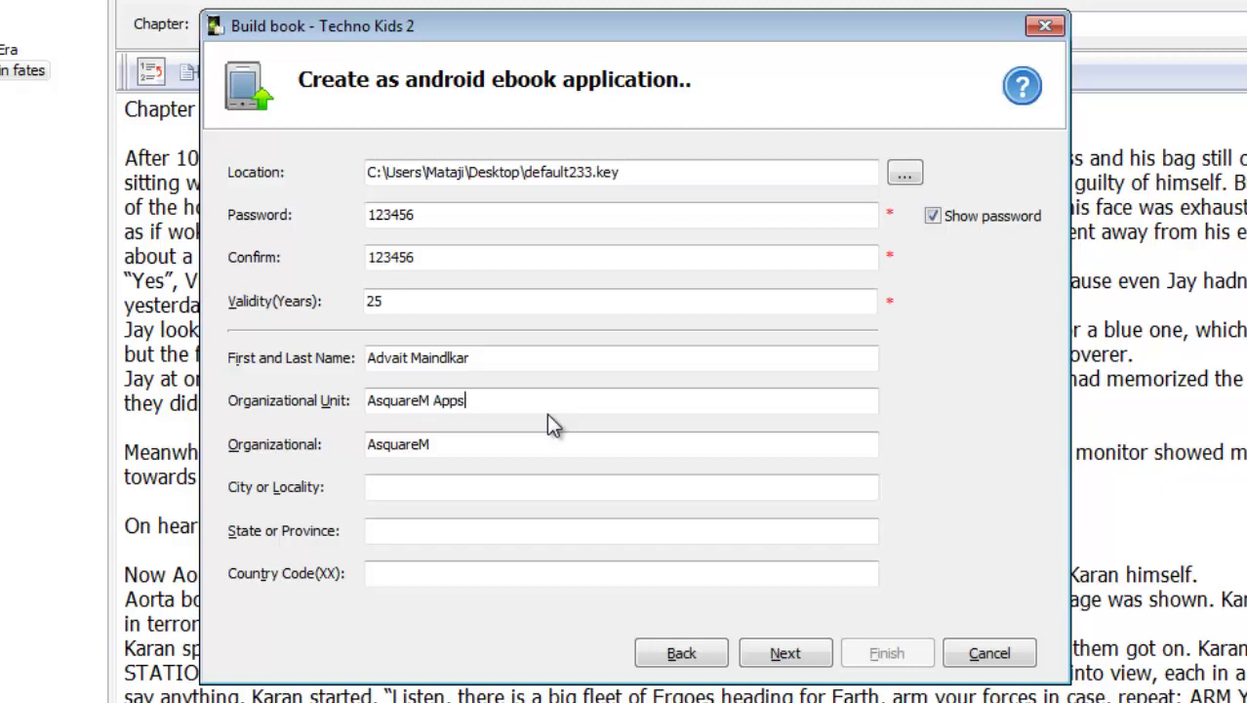
pyautogui.press('BackSpace')
pyautogui.press('BackSpace')
pyautogui.press('BackSpace')
pyautogui.press('BackSpace')
pyautogui.write('Books')
# Enter city Navi Mumbai and state Maharashtra, correcting their capitalisation
pyautogui.click(463, 488)
pyautogui.write('NAvi Mumba')
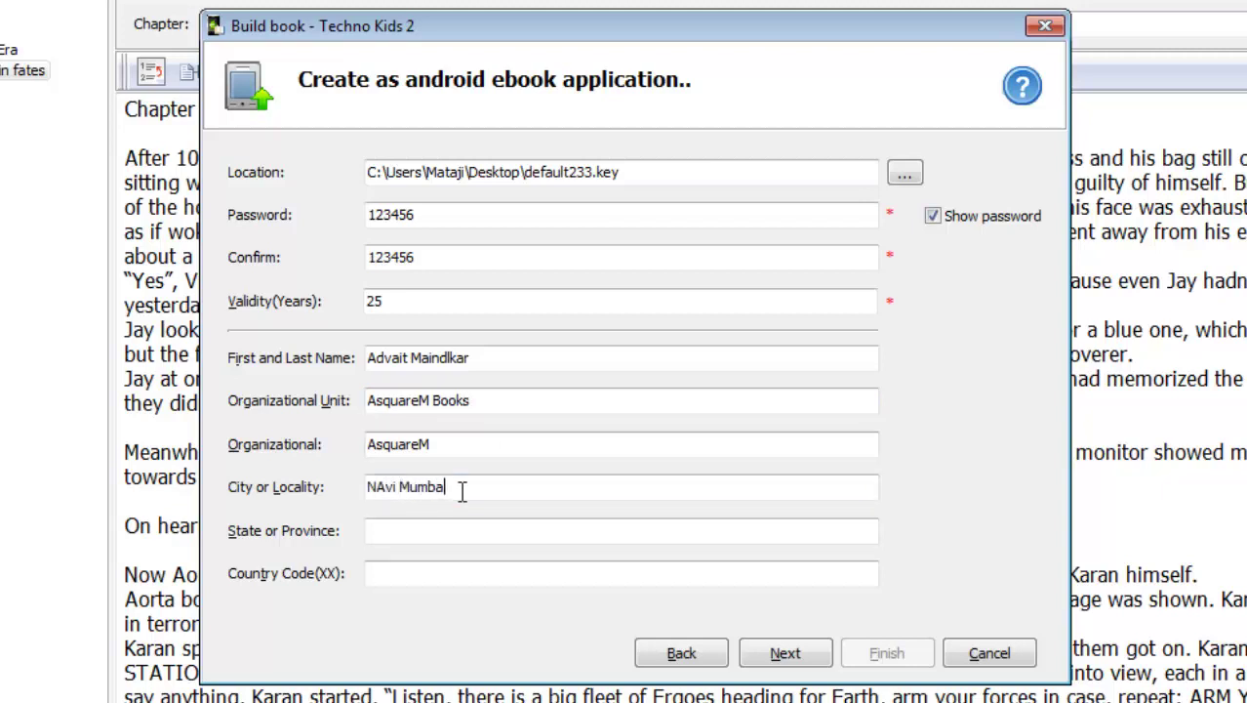
pyautogui.write('i')
pyautogui.click(382, 486)
pyautogui.press('BackSpace')
pyautogui.write('a')
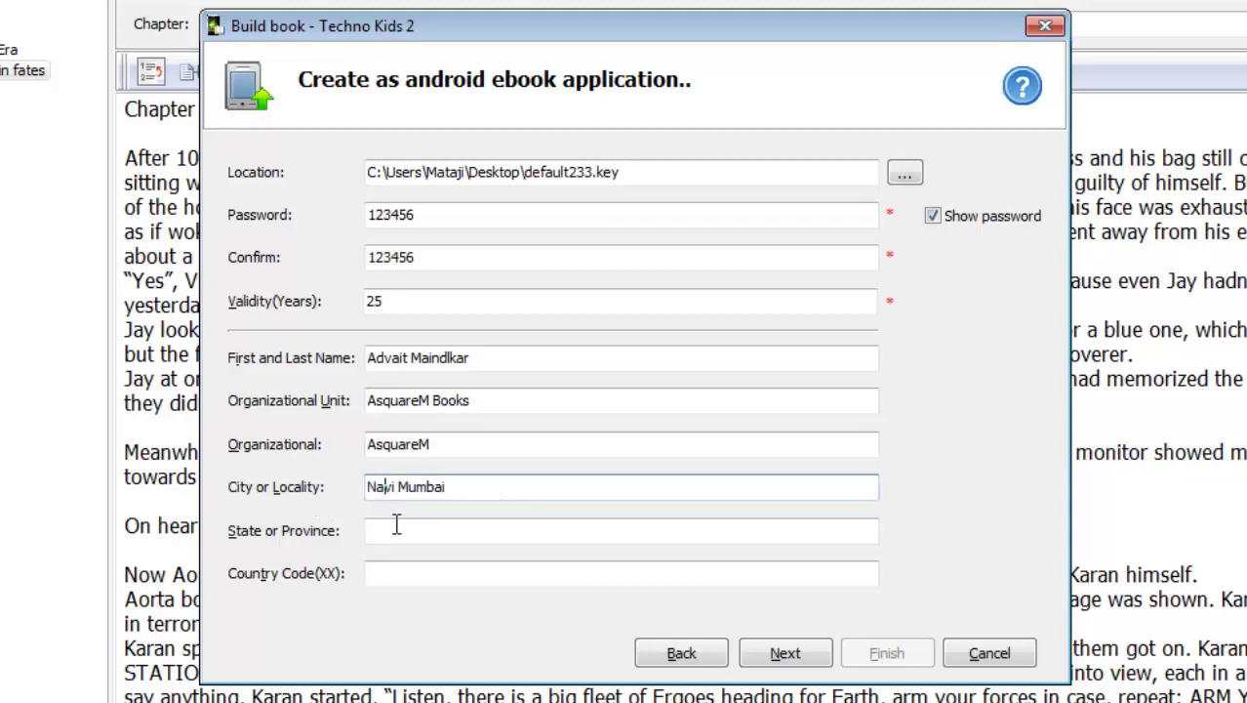
pyautogui.click(405, 534)
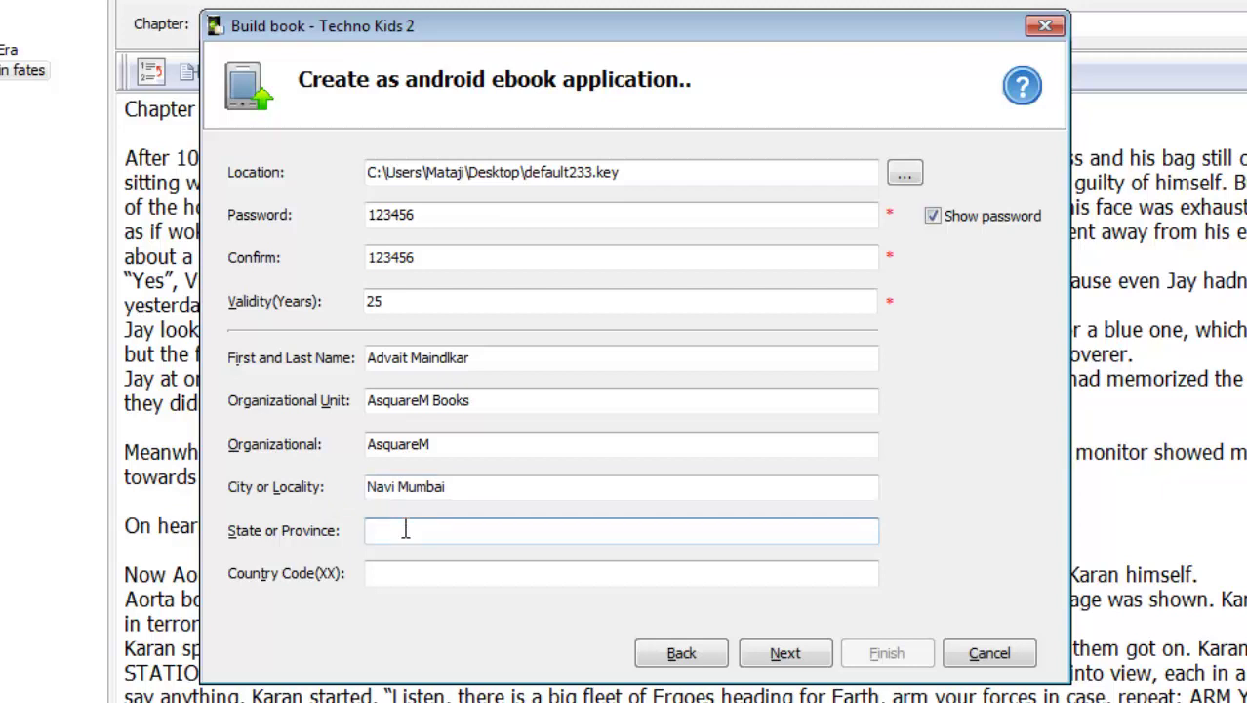
pyautogui.write('MAharashtra')
pyautogui.click(414, 573)
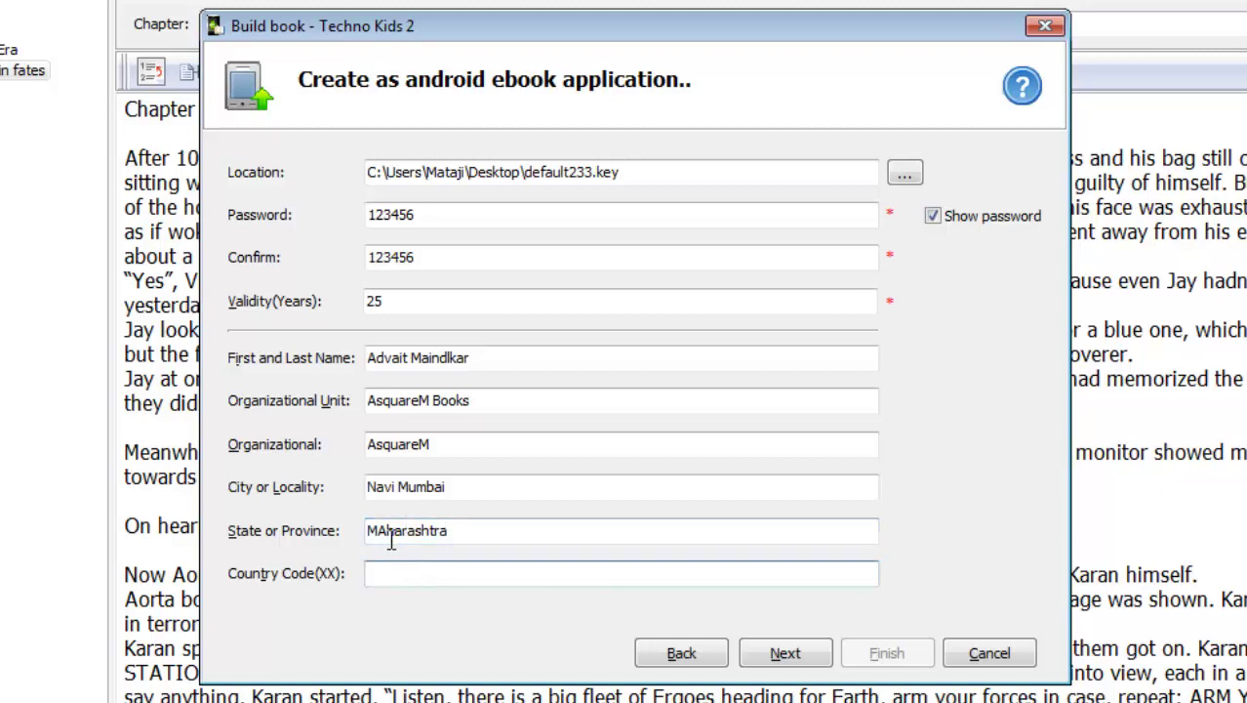
pyautogui.click(390, 537)
pyautogui.press('BackSpace')
pyautogui.write('a')
# Enter the country code IN and continue past the certificate details
pyautogui.click(388, 574)
pyautogui.write('IN')
pyautogui.press('BackSpace')
pyautogui.press('BackSpace')
pyautogui.write('US')
pyautogui.press('BackSpace')
pyautogui.write('K')
pyautogui.press('BackSpace')
pyautogui.press('BackSpace')
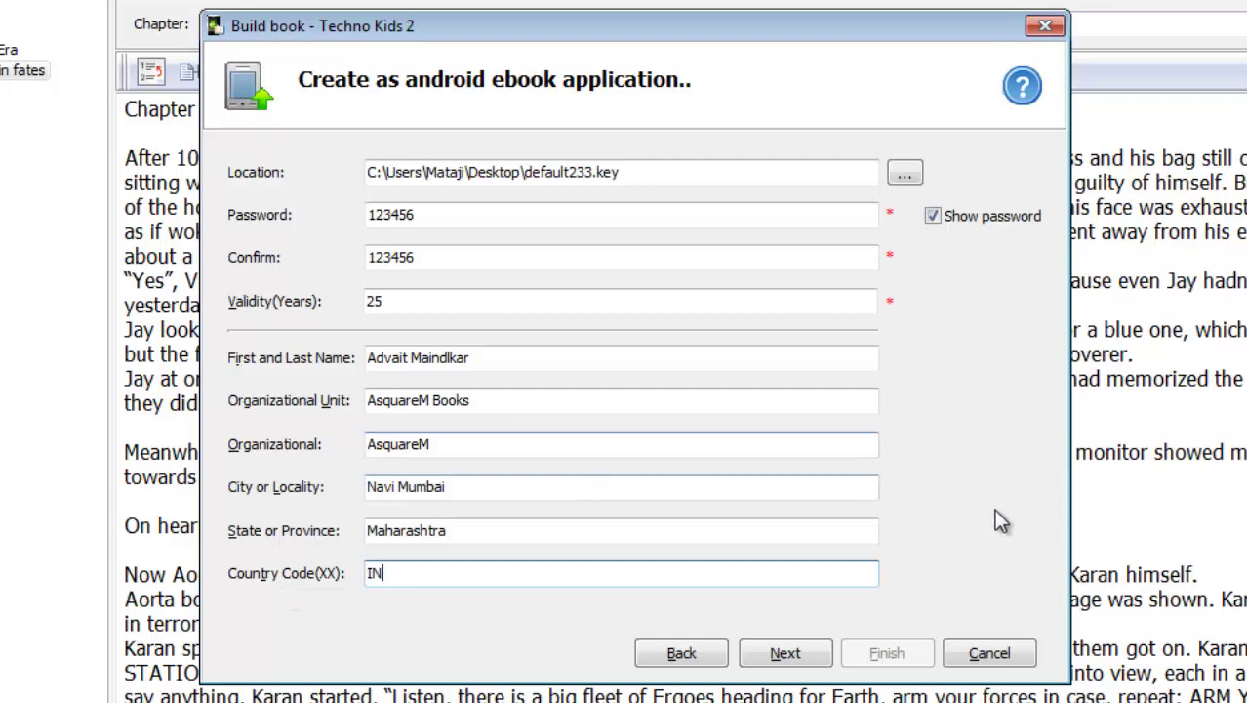
pyautogui.click(802, 658)
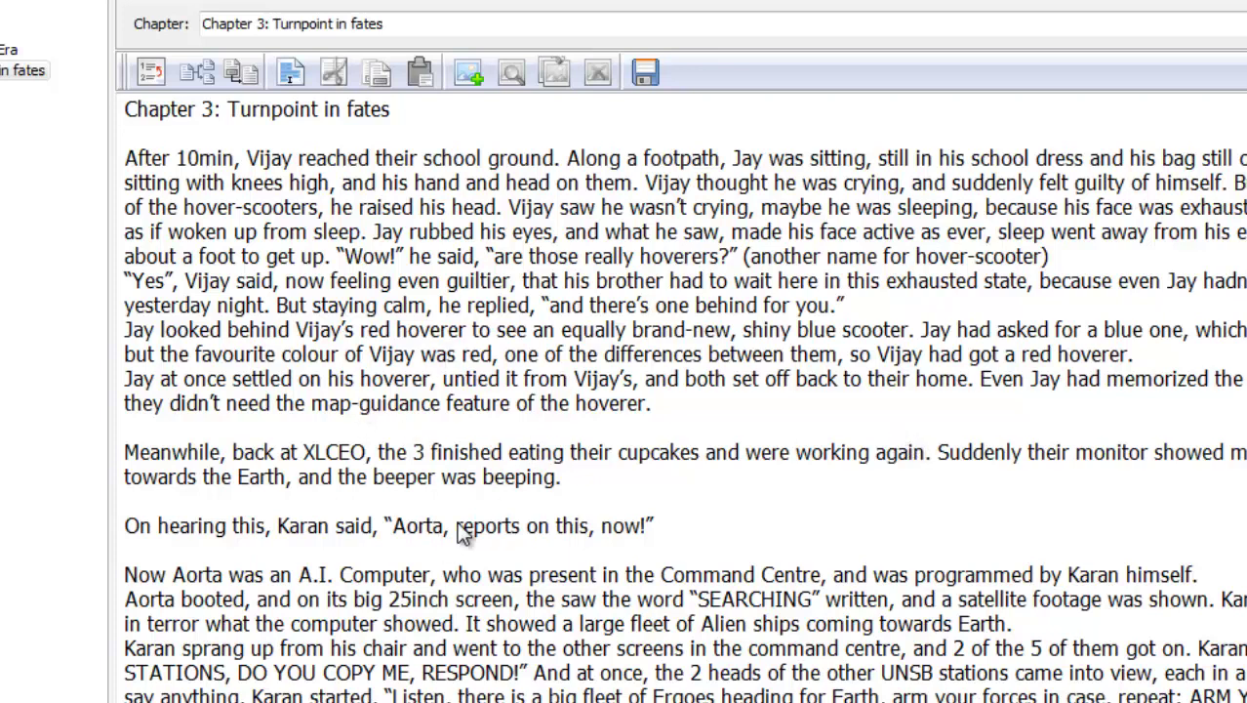
# Rebuild as 'Techno Kids.apk' without the ' 2', previewing and keeping the Flip effect
pyautogui.press('F9')
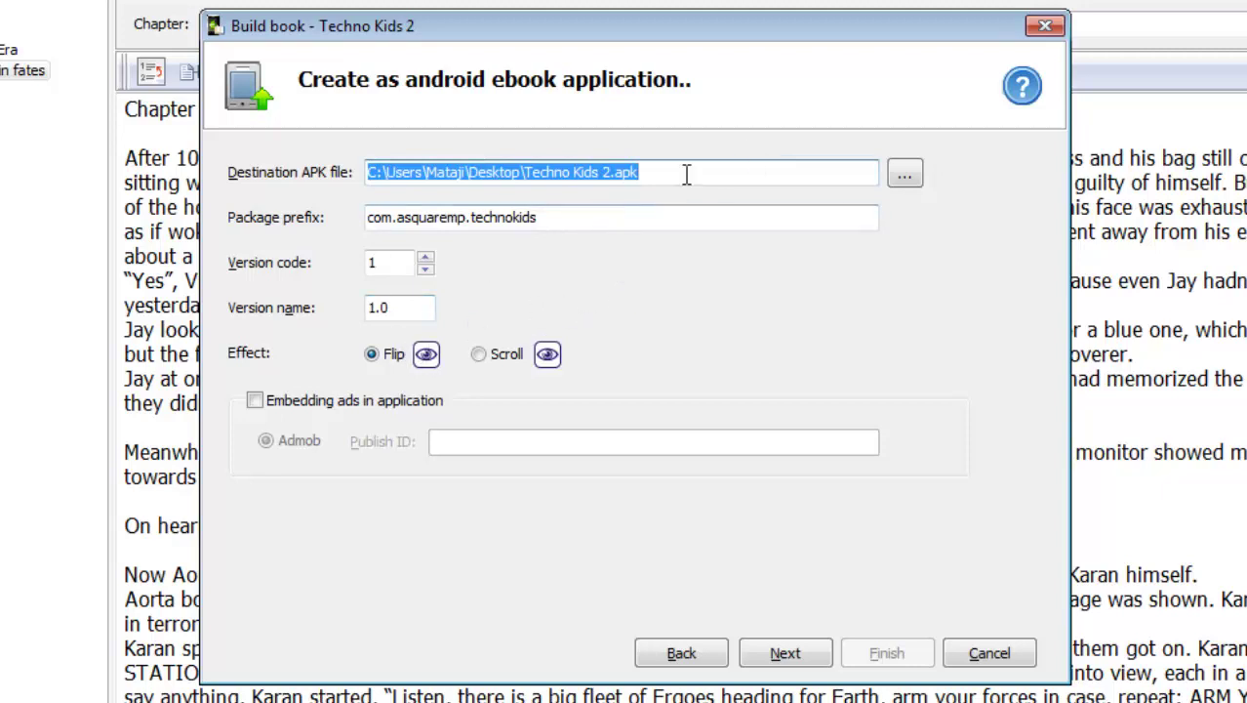
pyautogui.click(608, 173)
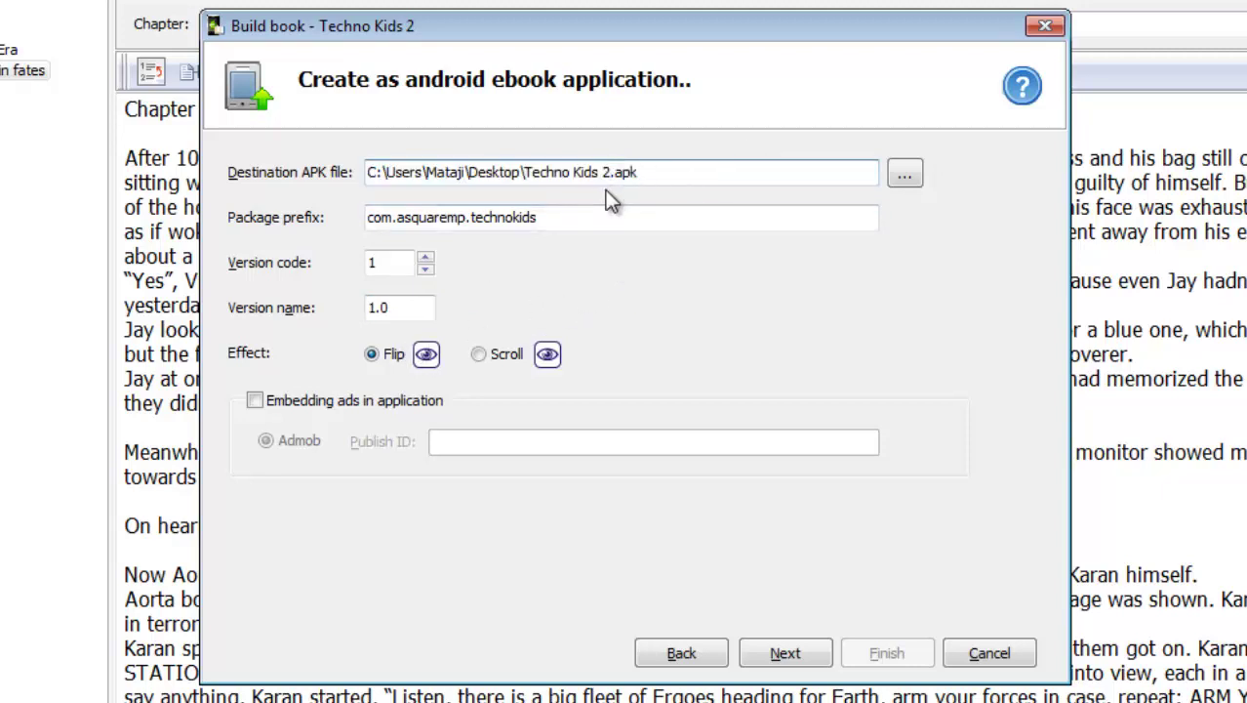
pyautogui.press('BackSpace')
pyautogui.press('BackSpace')
pyautogui.click(427, 359)
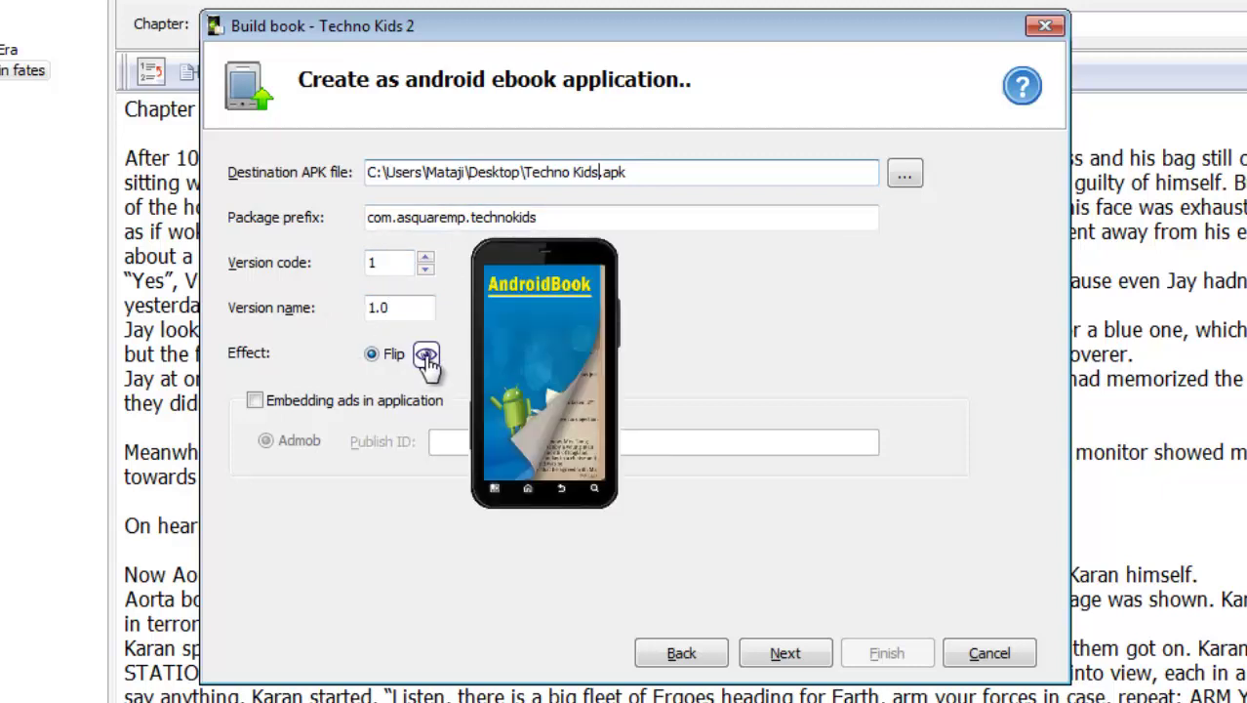
pyautogui.moveTo(550, 361)
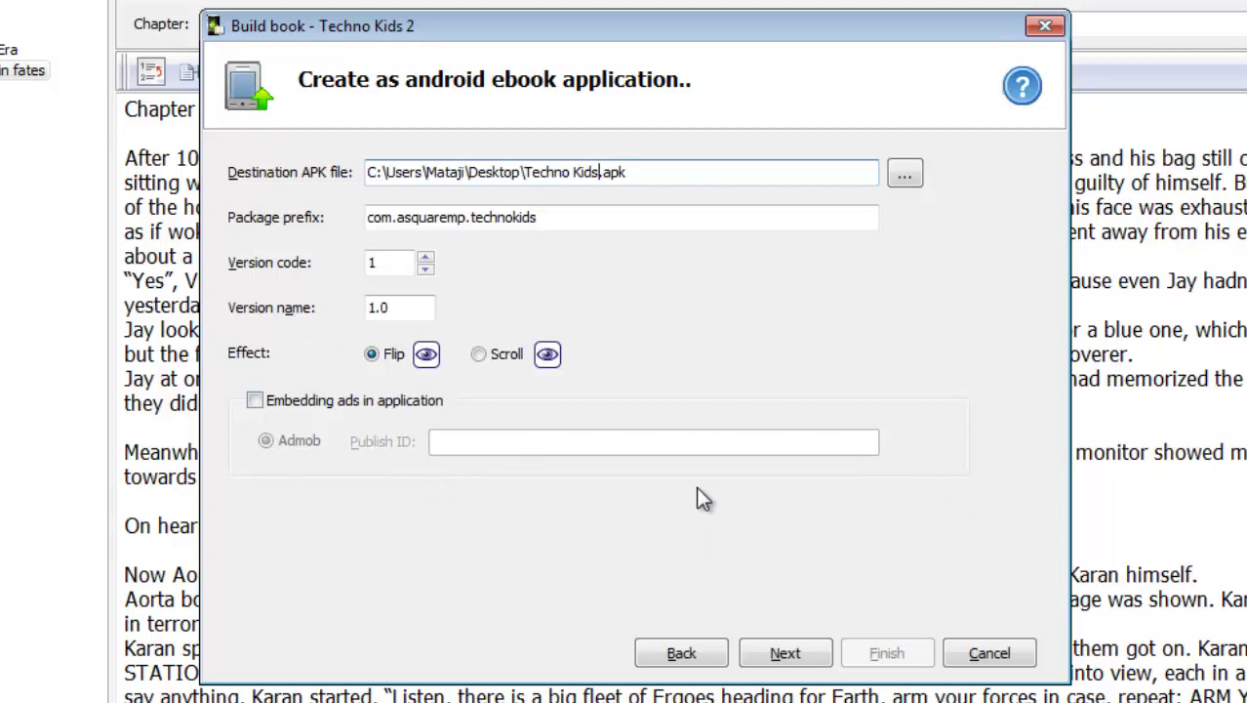
pyautogui.click(787, 650)
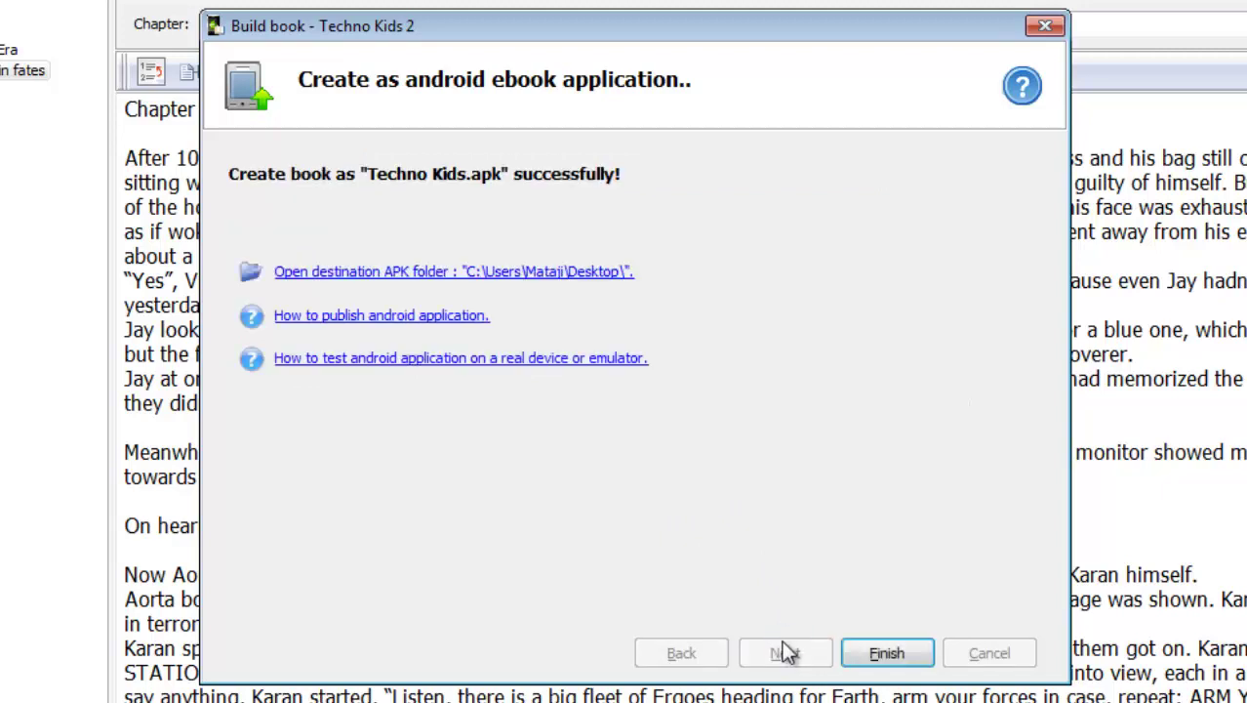
pyautogui.click(577, 274)
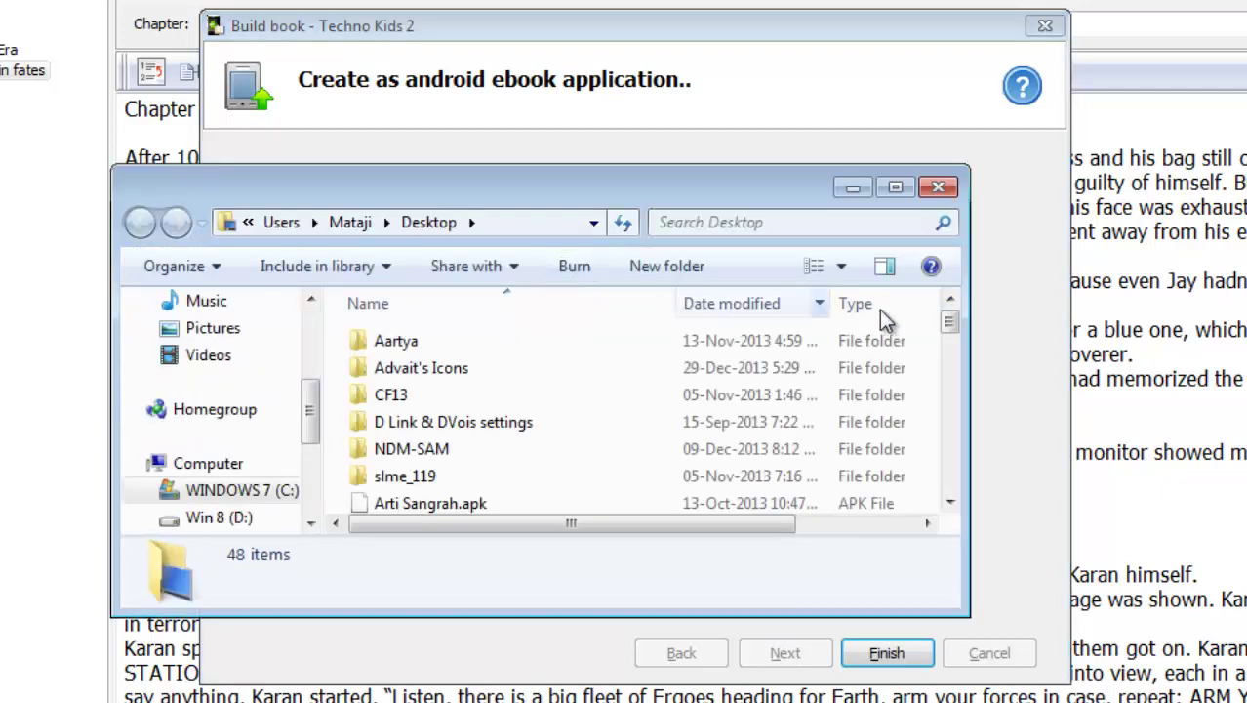
pyautogui.moveTo(951, 314); pyautogui.dragTo(959, 484)
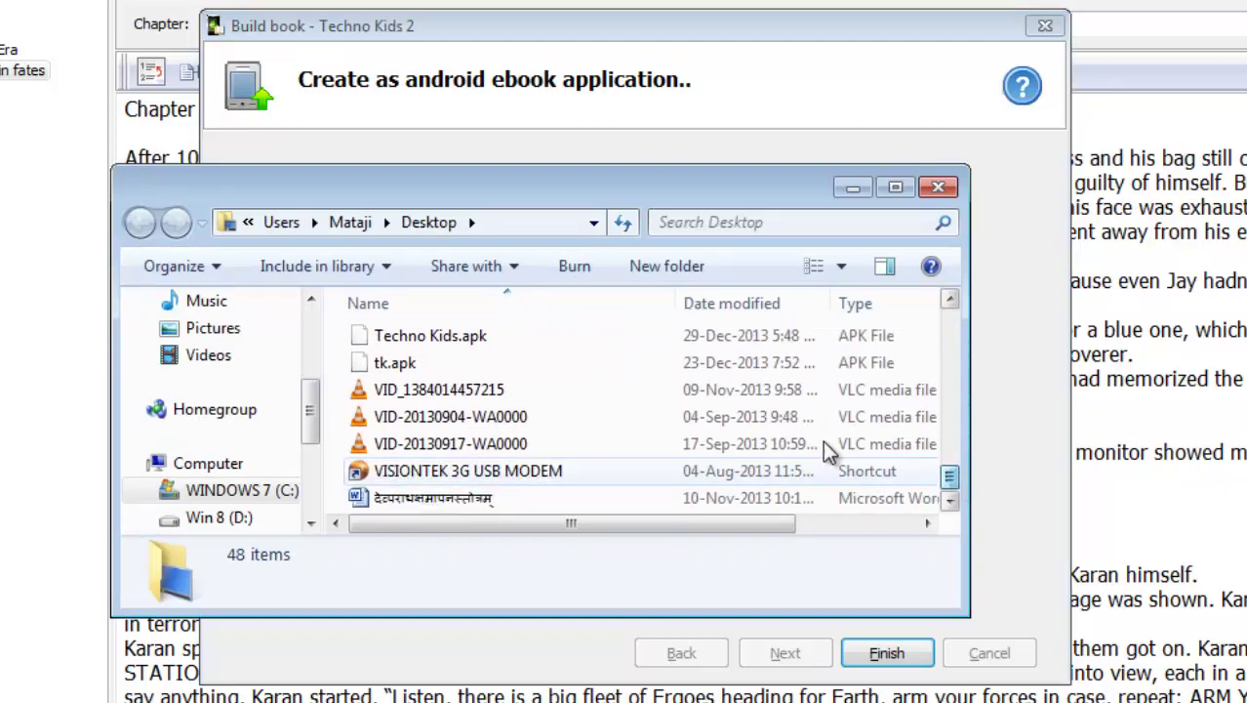
pyautogui.click(481, 342)
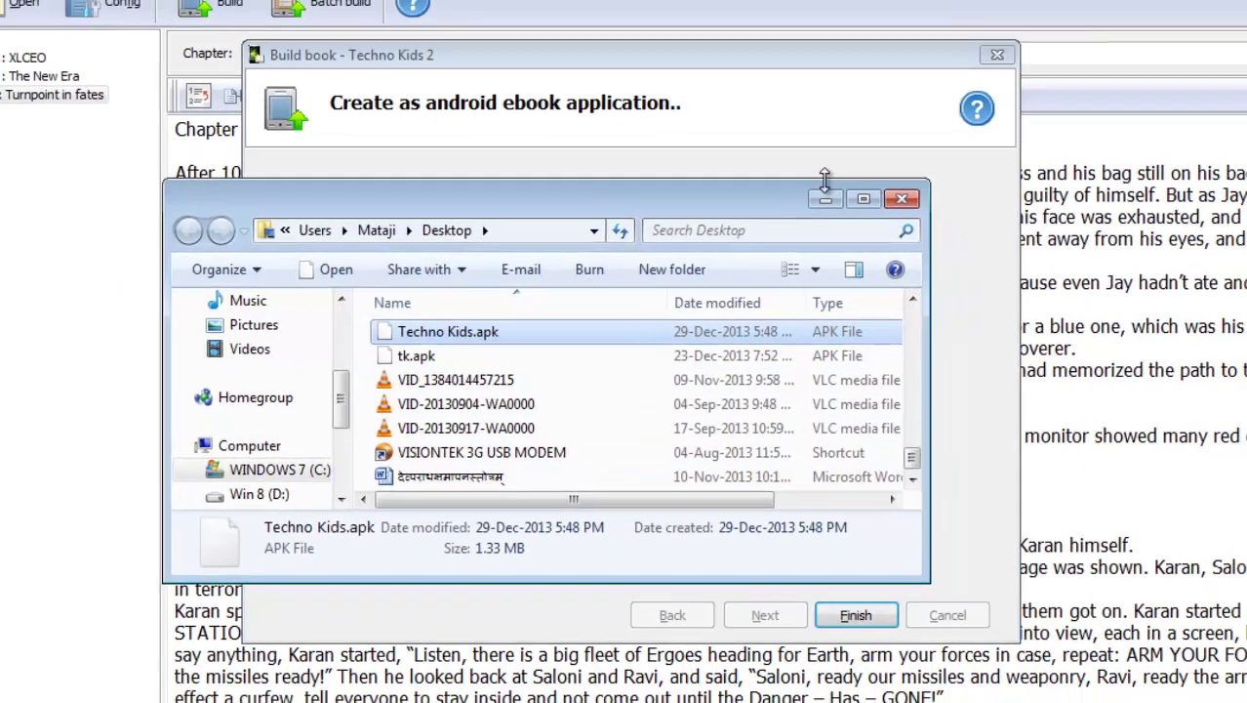
pyautogui.click(938, 187)
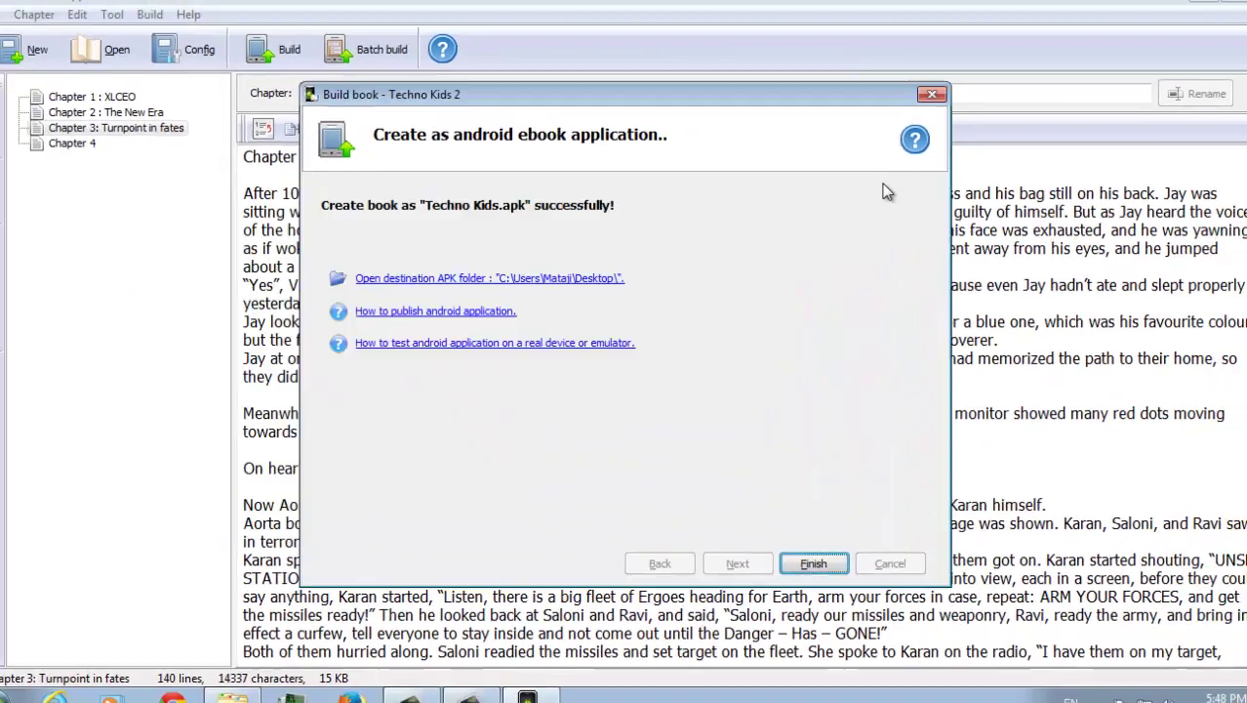
# Close the build wizard, flip Techno Kids pages forward and back on the tablet, then go Home
pyautogui.click(916, 106)
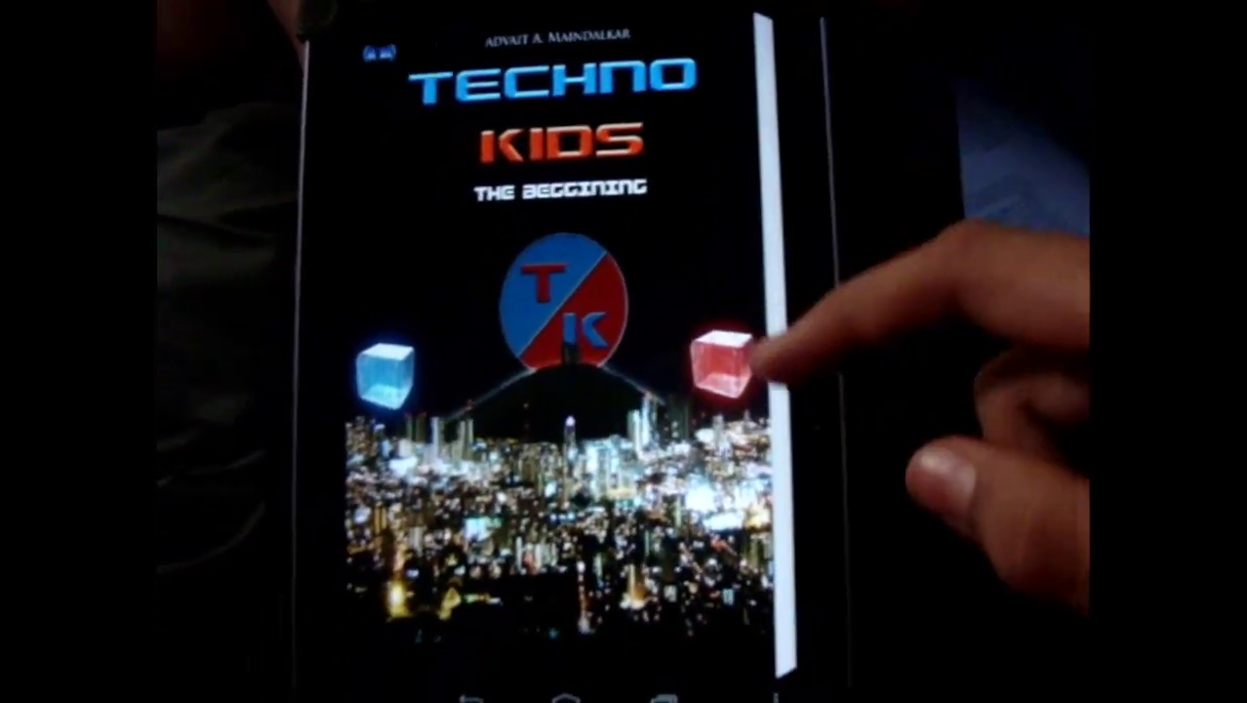
pyautogui.moveTo(751, 349); pyautogui.dragTo(265, 445)
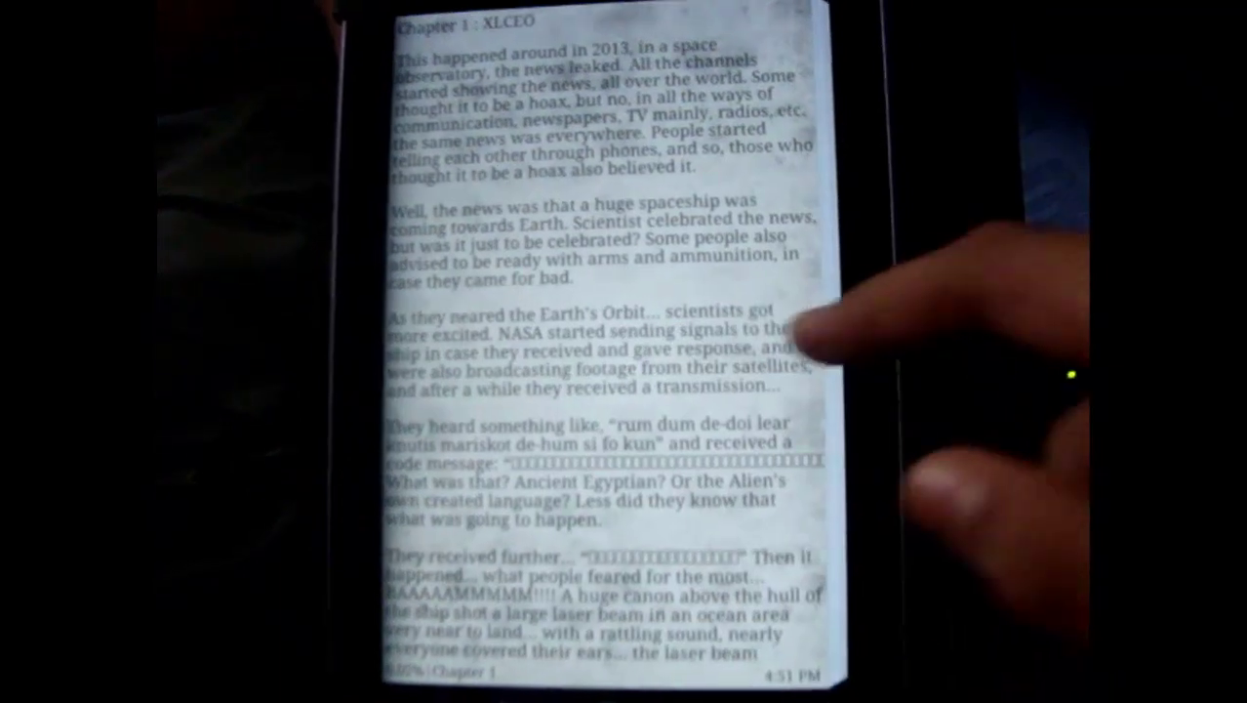
pyautogui.moveTo(800, 337); pyautogui.dragTo(366, 356)
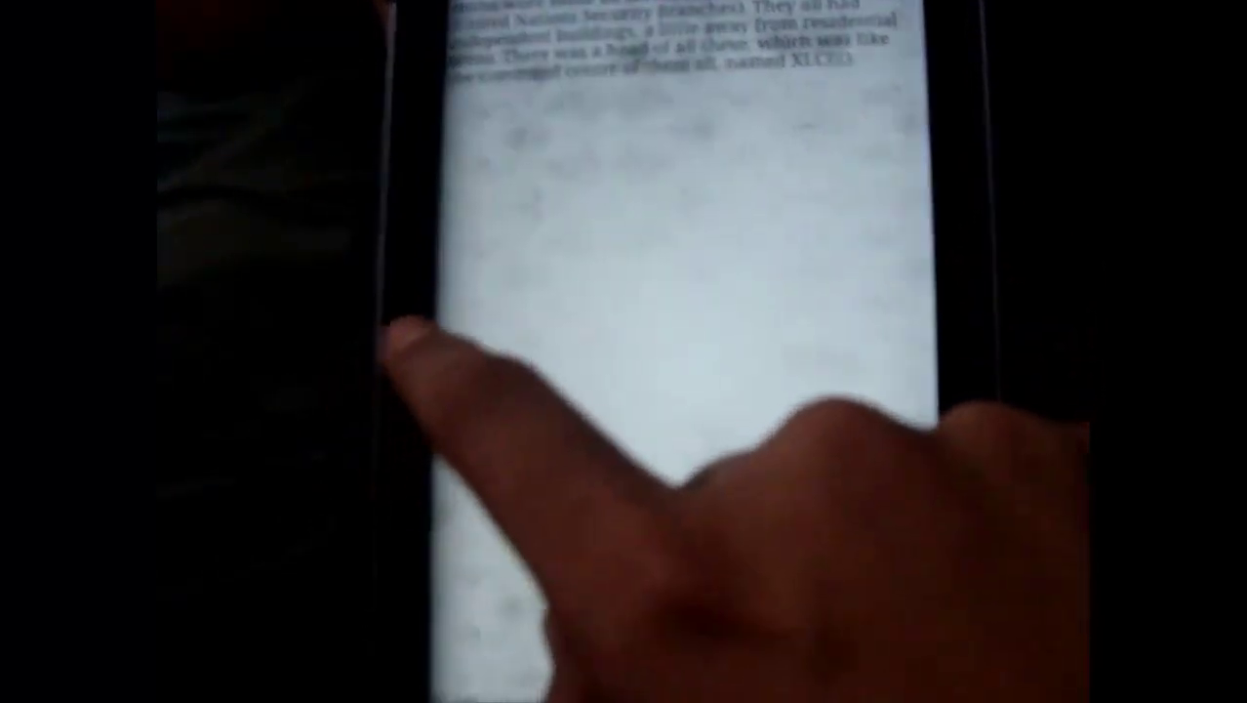
pyautogui.moveTo(584, 412); pyautogui.dragTo(718, 307)
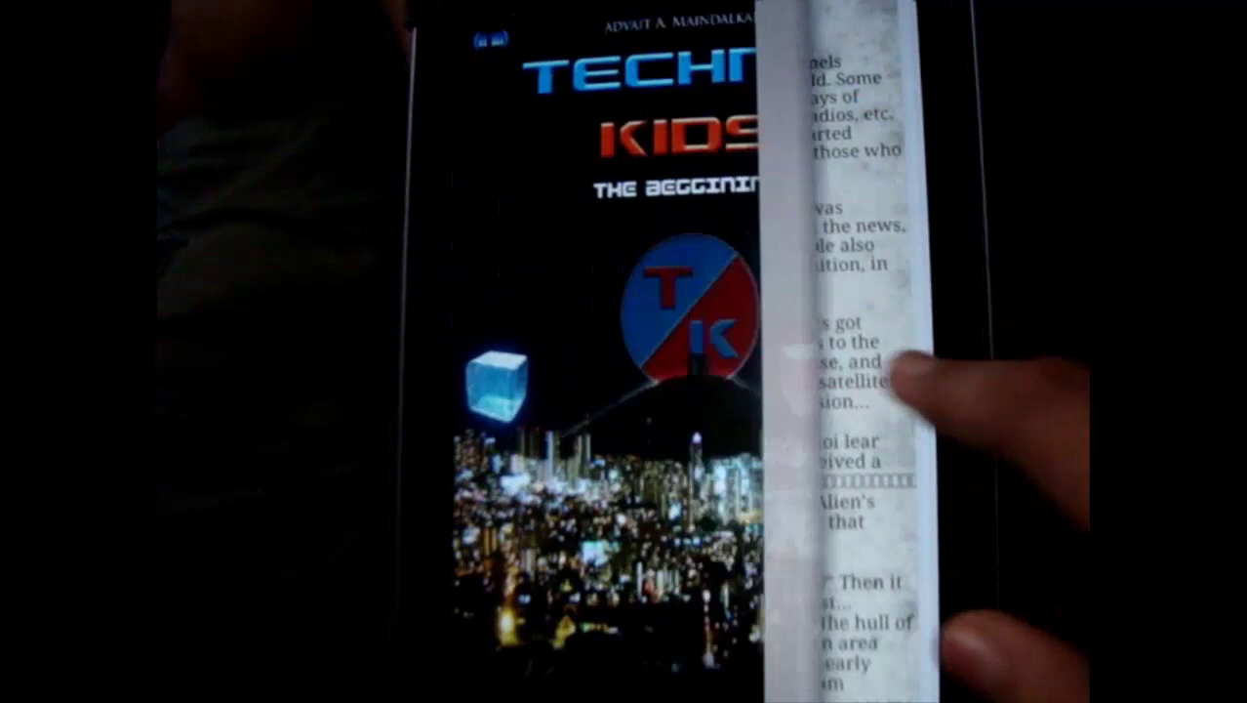
pyautogui.moveTo(900, 375); pyautogui.dragTo(1066, 402)
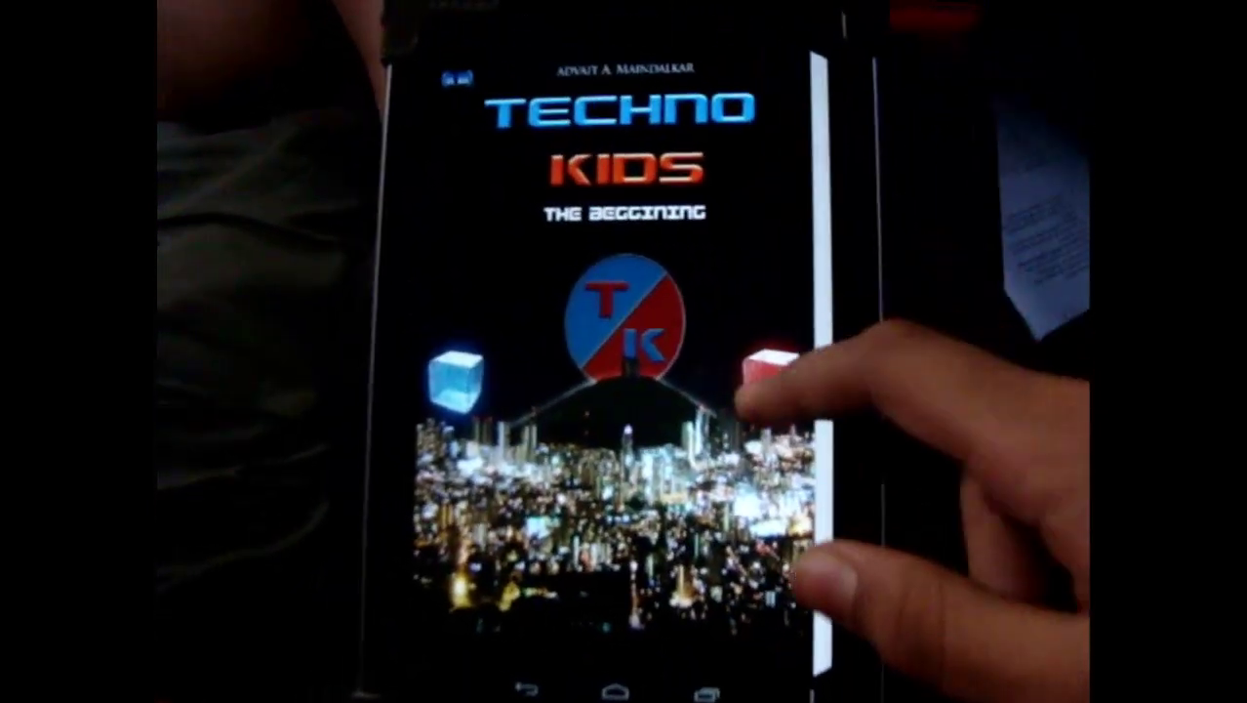
pyautogui.moveTo(740, 400); pyautogui.dragTo(776, 395)
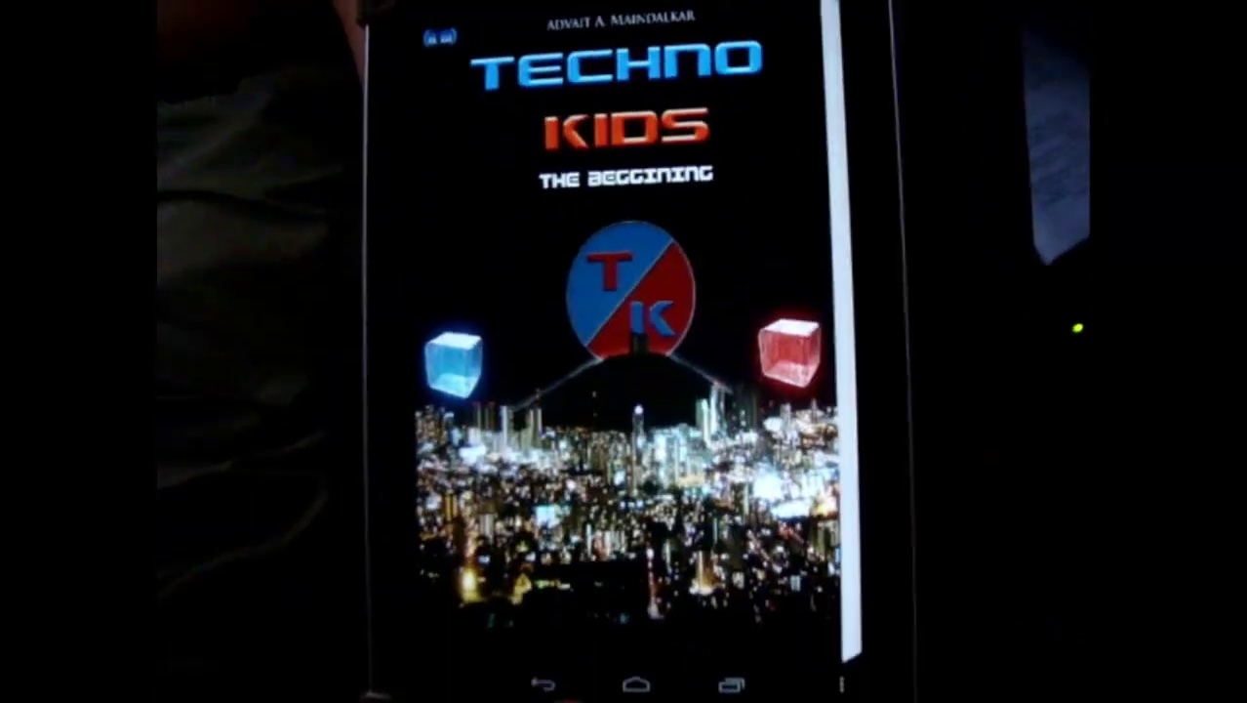
pyautogui.click(542, 683)
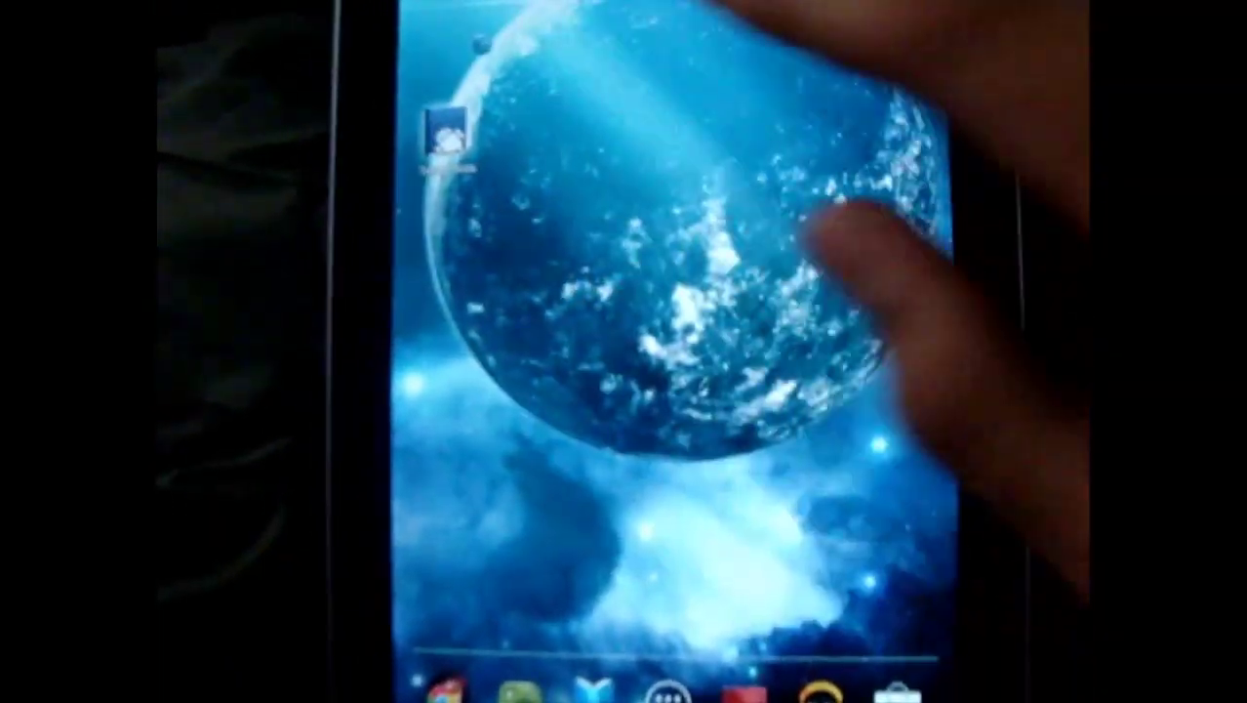
# Launch the Techno Kids app on the tablet and bring up its options menu
pyautogui.click(447, 136)
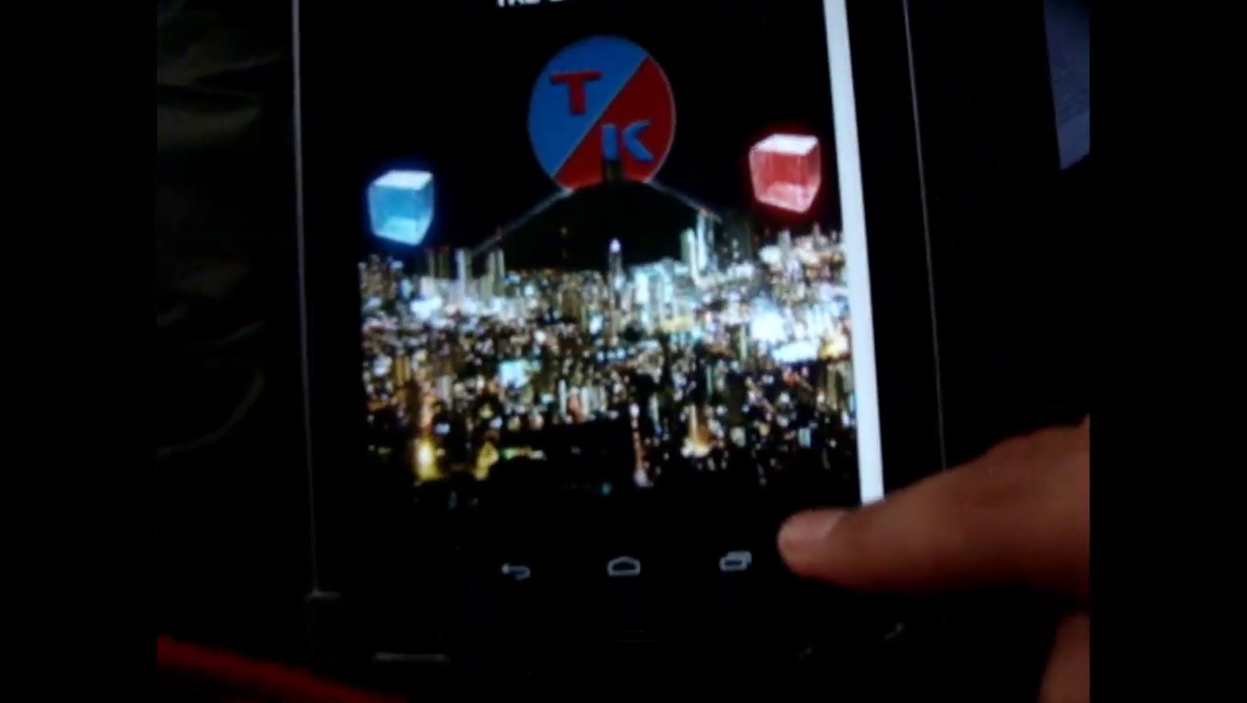
pyautogui.click(825, 556)
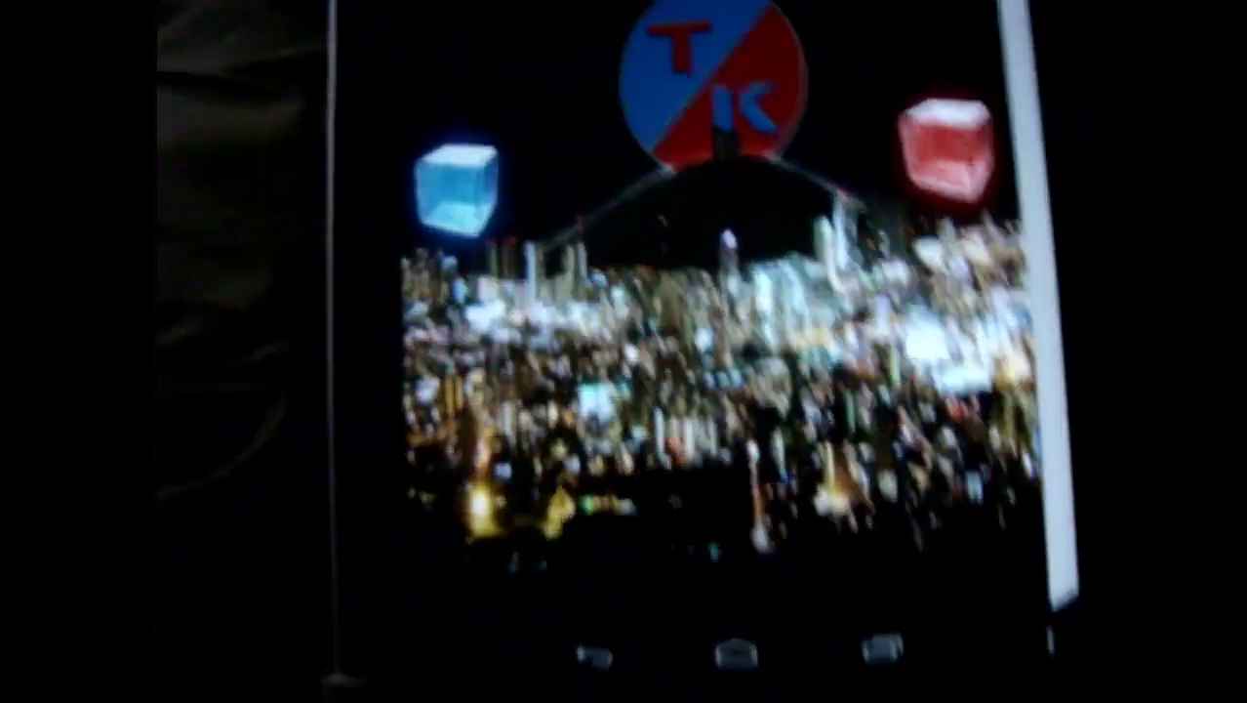
# Turn from the Techno Kids cover to the Chapter 1 : XLCEO opening page
pyautogui.click(410, 259)
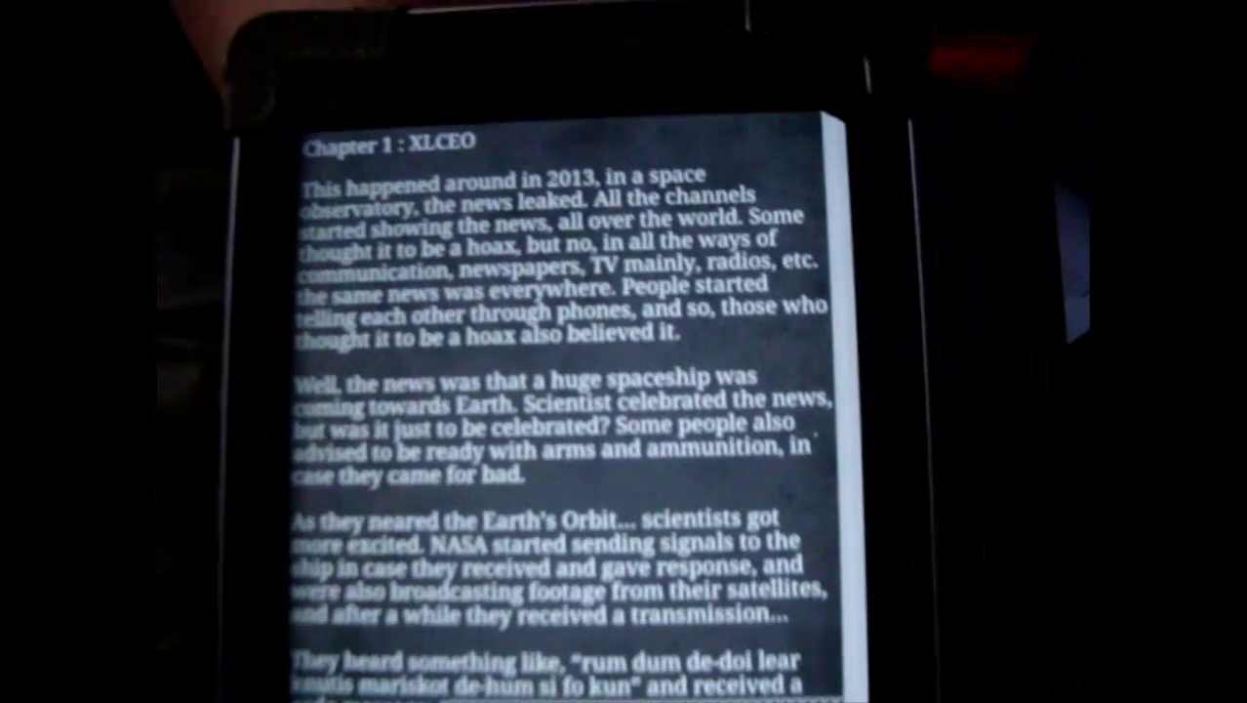